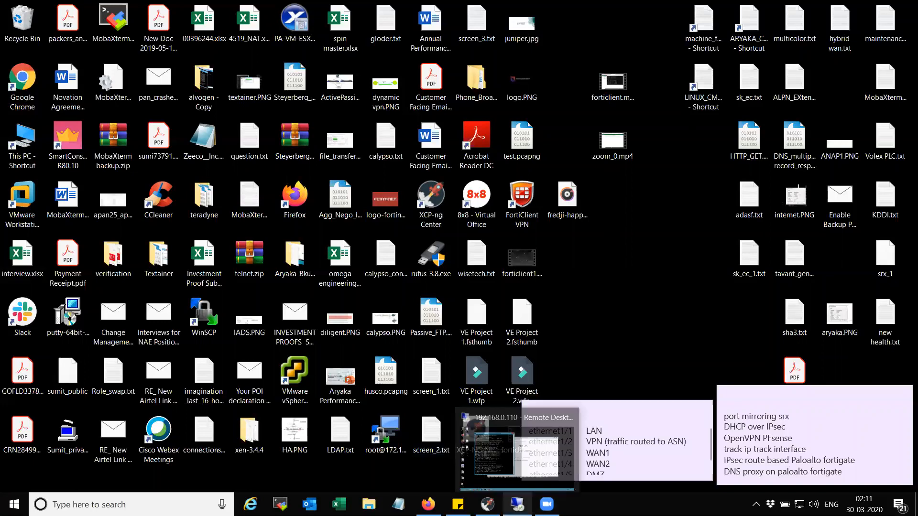
# Bring the remote desktop session back to full screen with Network and Sharing Center in front
pyautogui.click(517, 504)
pyautogui.click(597, 7)
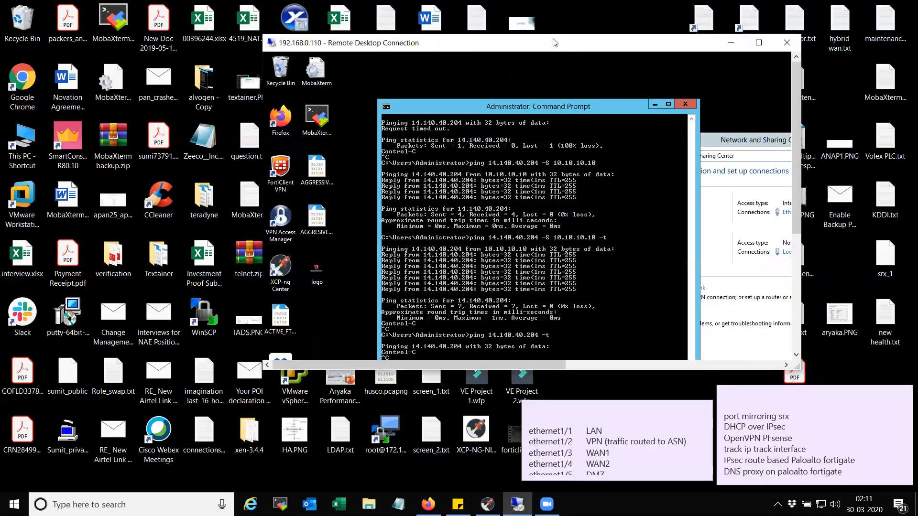
pyautogui.click(759, 43)
pyautogui.click(658, 189)
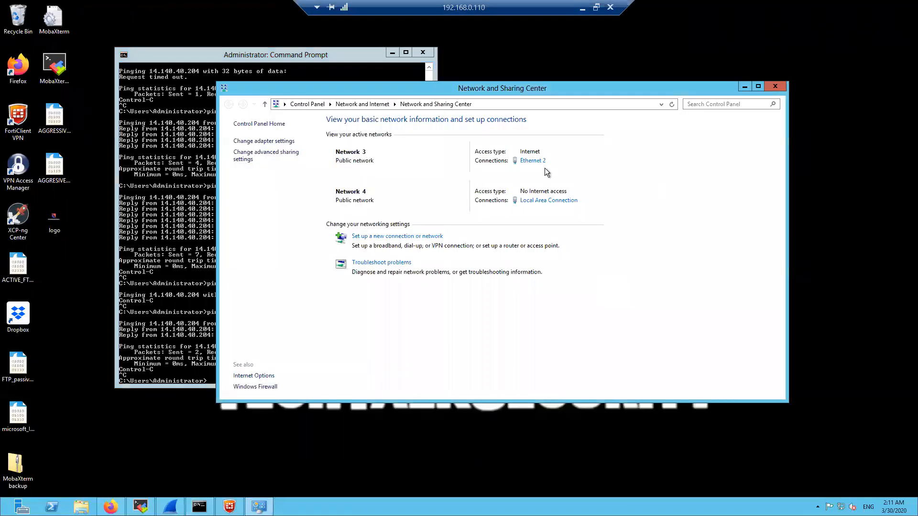
# Disconnect the FortiClient IPsec VPN and return to the FortiGate port2 edit page
pyautogui.click(229, 507)
pyautogui.click(431, 317)
pyautogui.moveTo(501, 56); pyautogui.dragTo(621, 64)
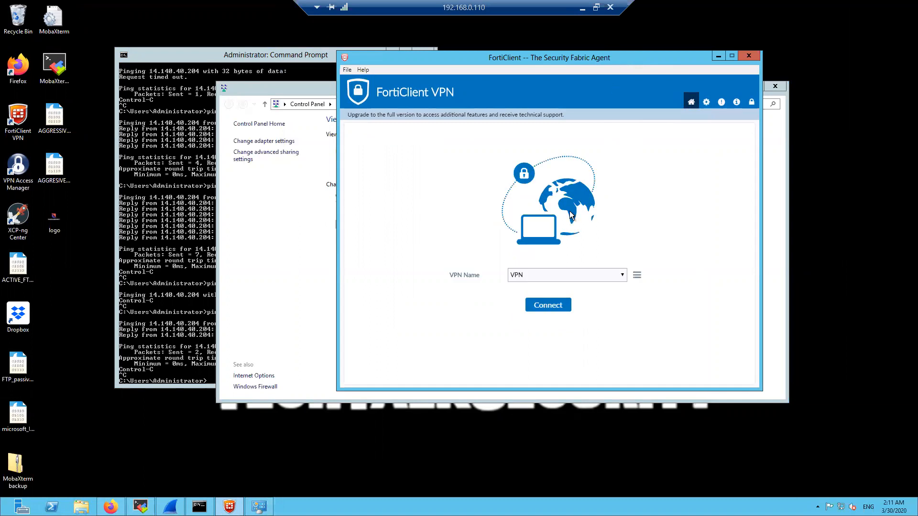
pyautogui.click(111, 506)
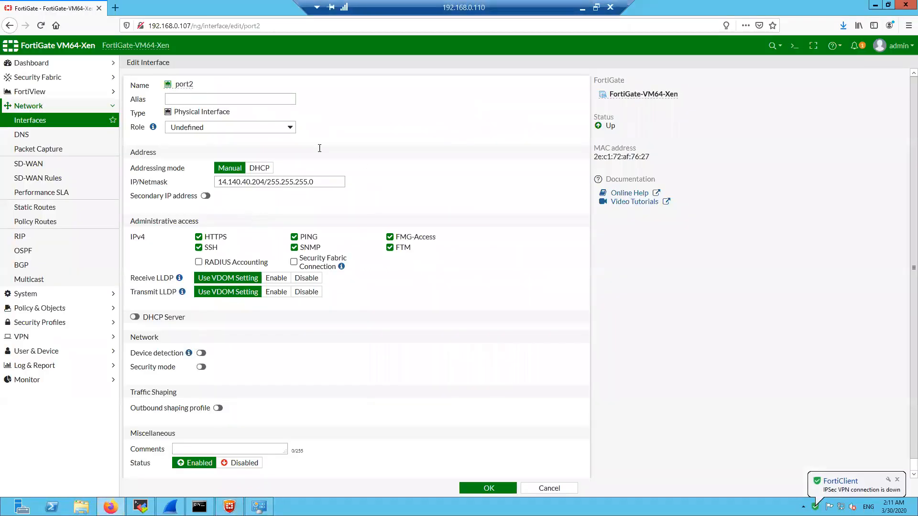
# Return to Network > Interfaces, showing port2 at 14.140.40.204/255.255.255.0
pyautogui.click(85, 107)
pyautogui.click(58, 109)
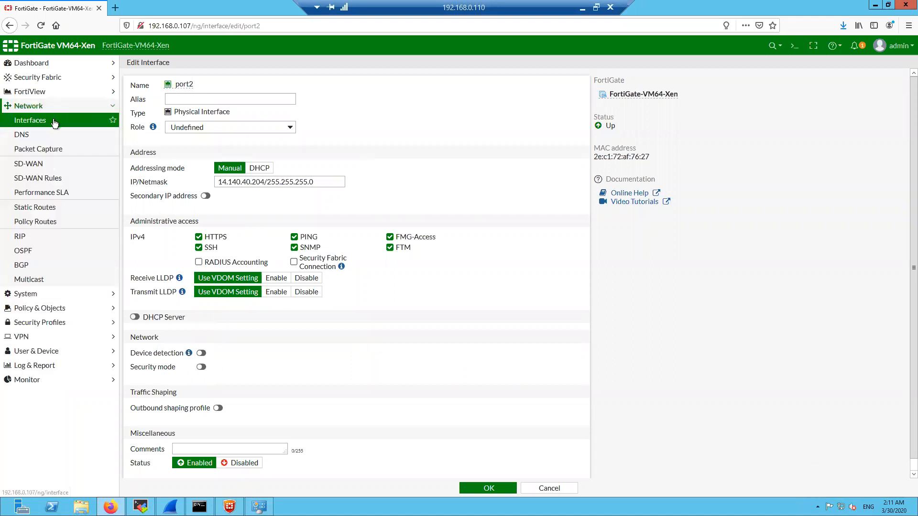
pyautogui.click(56, 120)
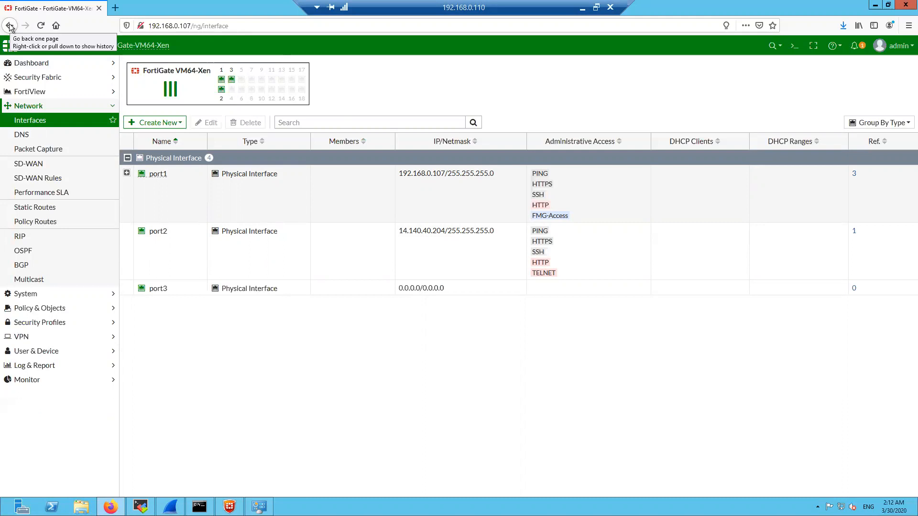
pyautogui.click(45, 107)
# Open the 'VPN' tunnel from IPsec Tunnels and edit its Network section
pyautogui.click(43, 164)
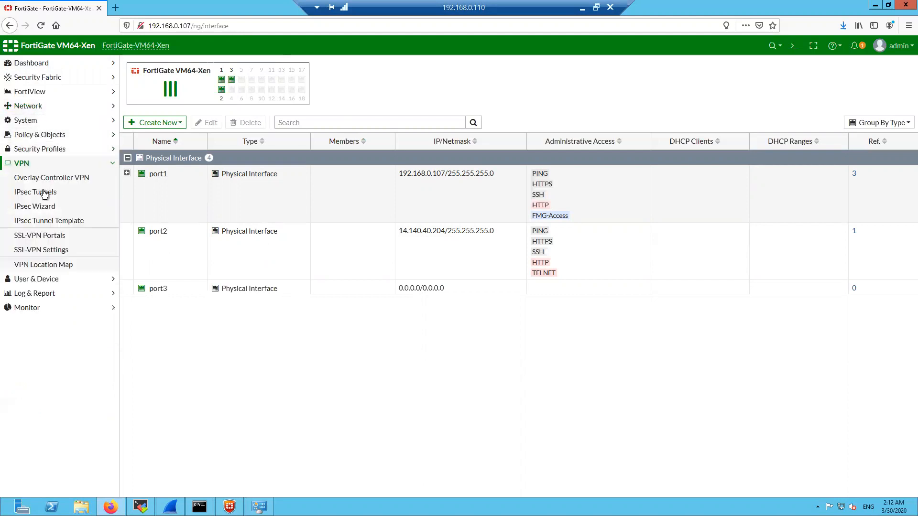
pyautogui.click(46, 193)
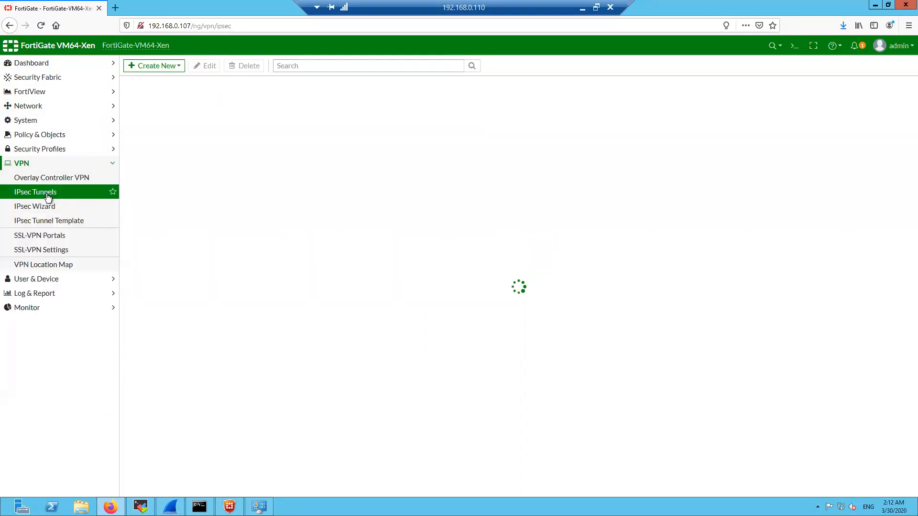
pyautogui.click(209, 118)
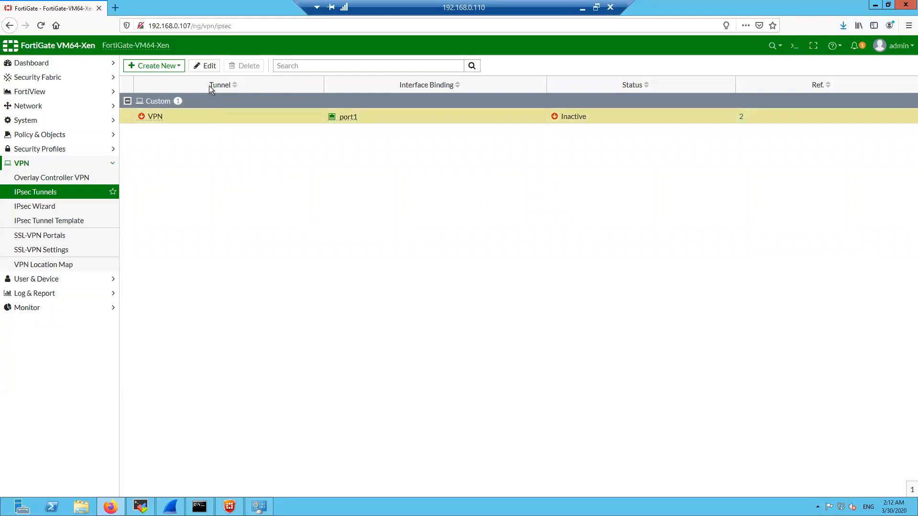
pyautogui.click(211, 68)
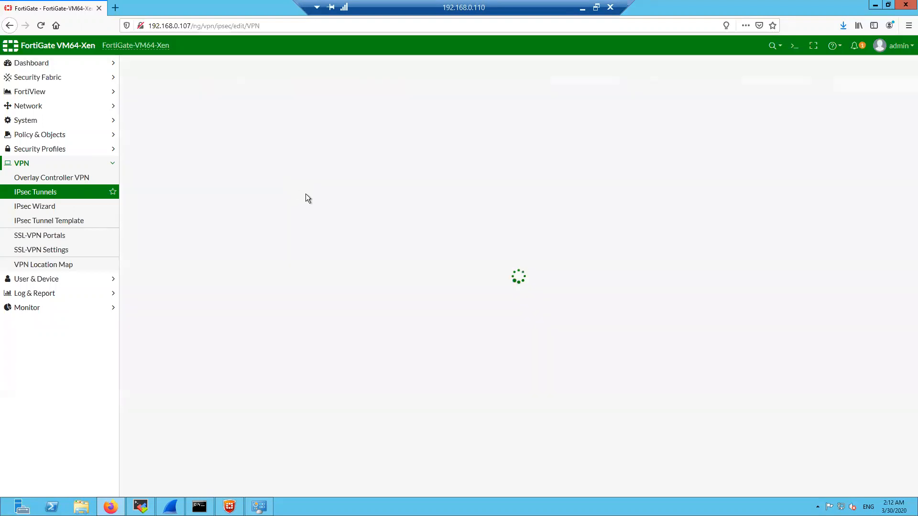
pyautogui.click(315, 153)
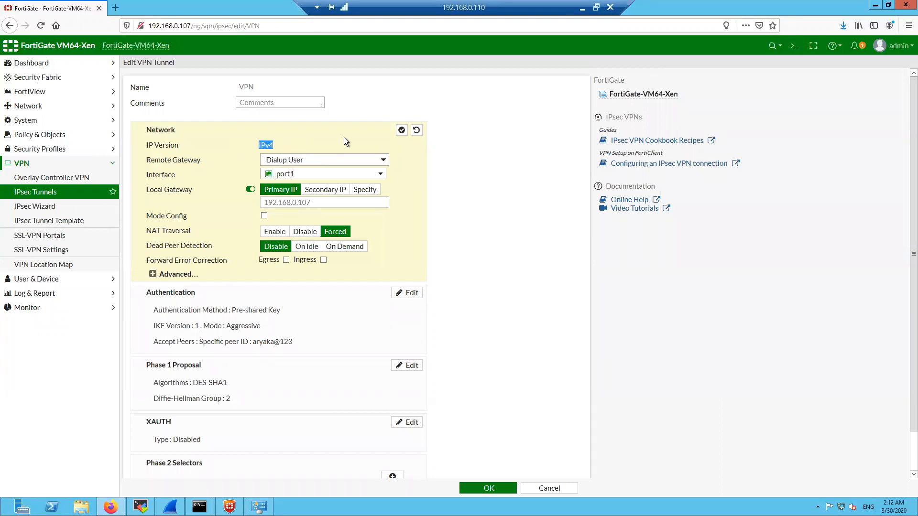
# Keep Dialup User as the remote gateway and port1 as the tunnel interface
pyautogui.click(501, 185)
pyautogui.click(305, 160)
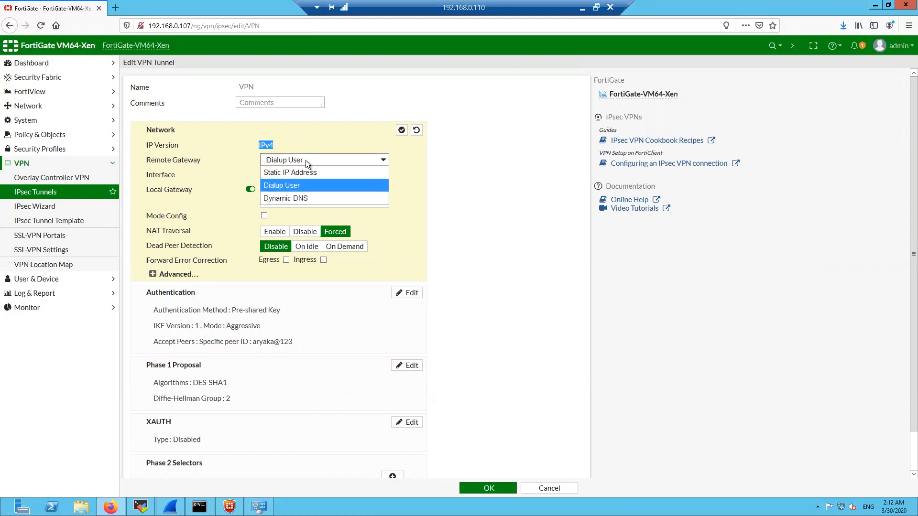
pyautogui.click(299, 188)
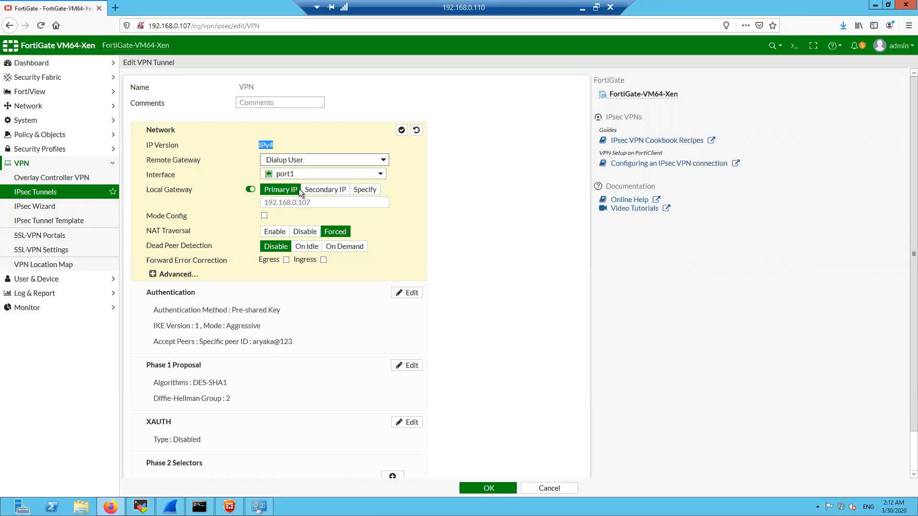
pyautogui.click(280, 176)
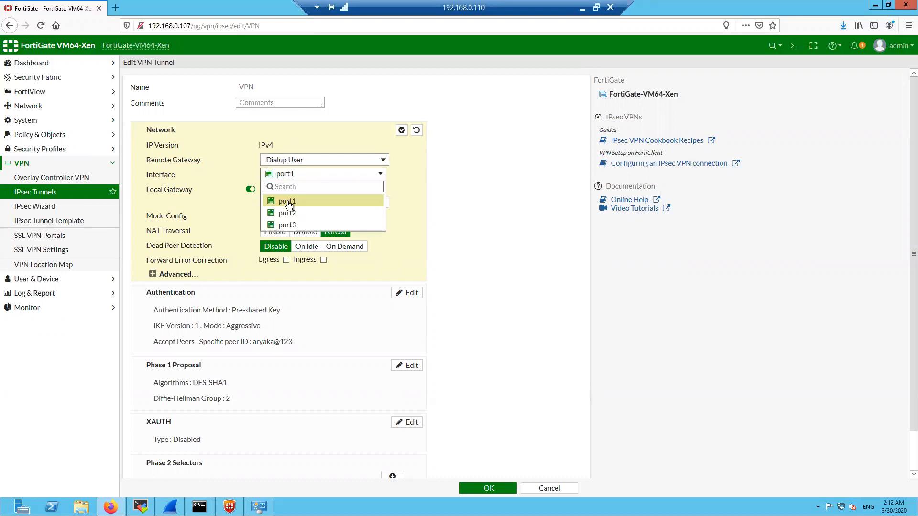
pyautogui.moveTo(288, 205)
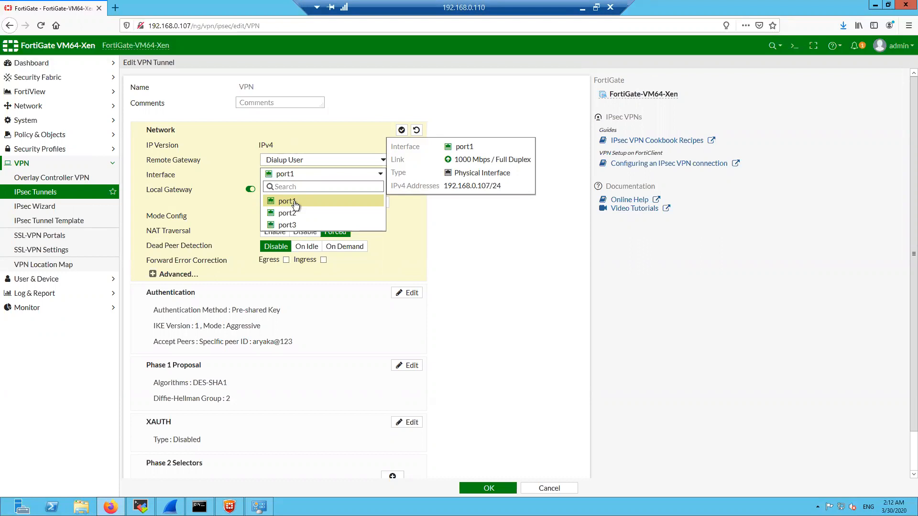
pyautogui.click(295, 205)
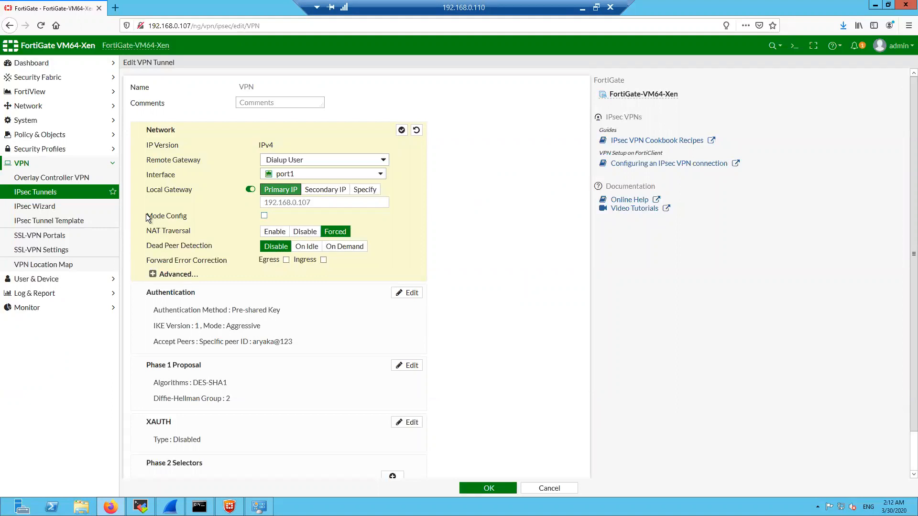
pyautogui.moveTo(148, 218); pyautogui.dragTo(198, 217)
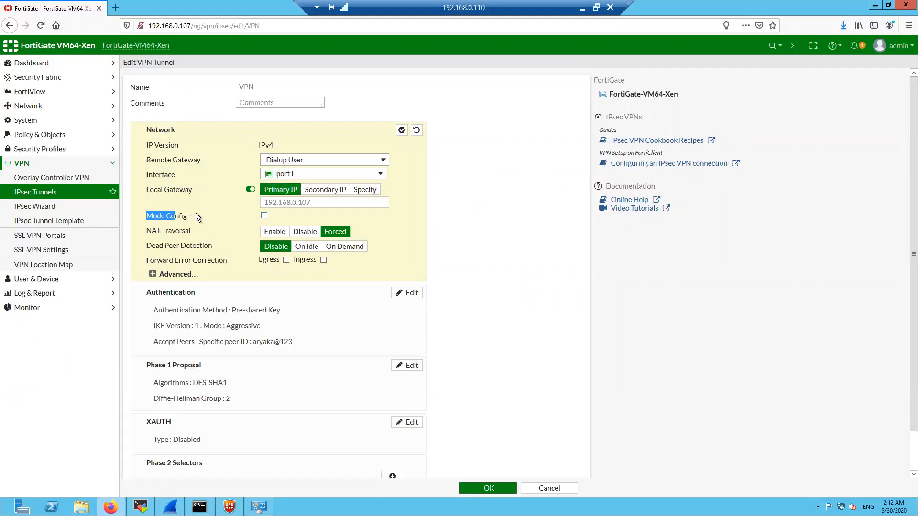
pyautogui.click(265, 217)
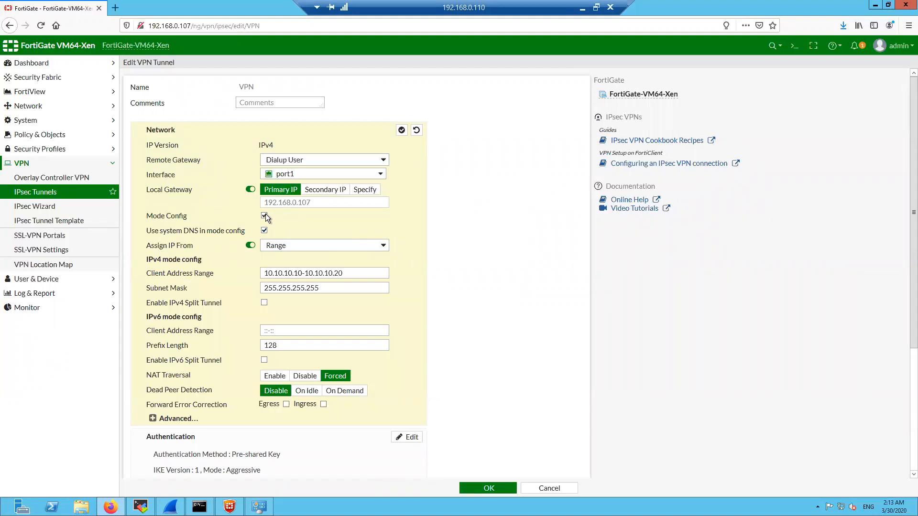
pyautogui.click(265, 214)
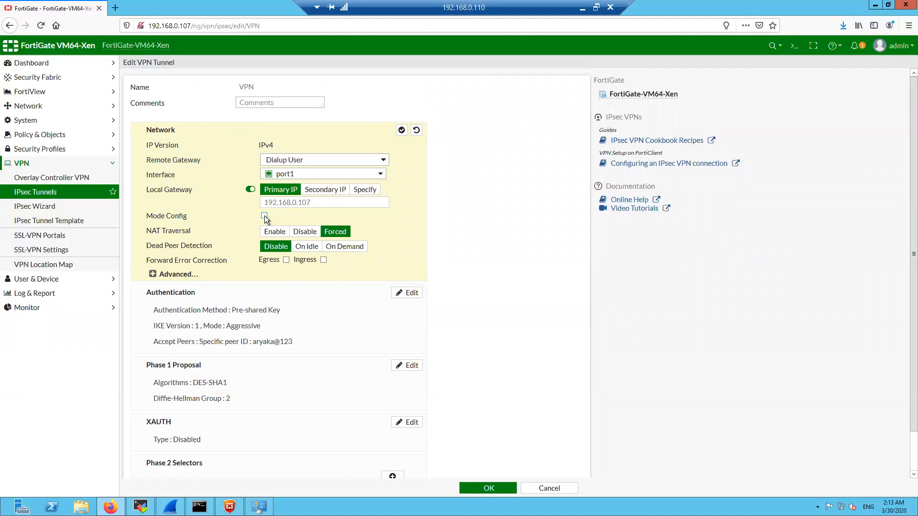
pyautogui.click(264, 217)
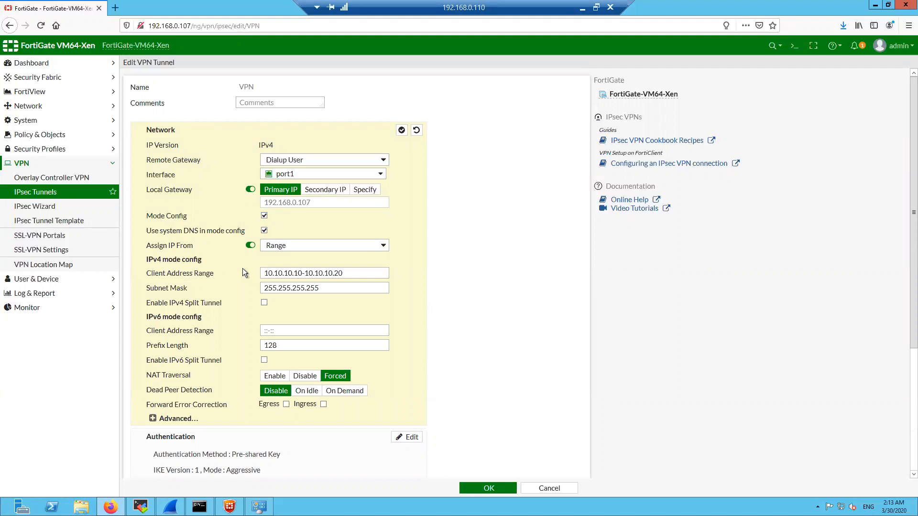
pyautogui.moveTo(357, 273); pyautogui.dragTo(259, 273)
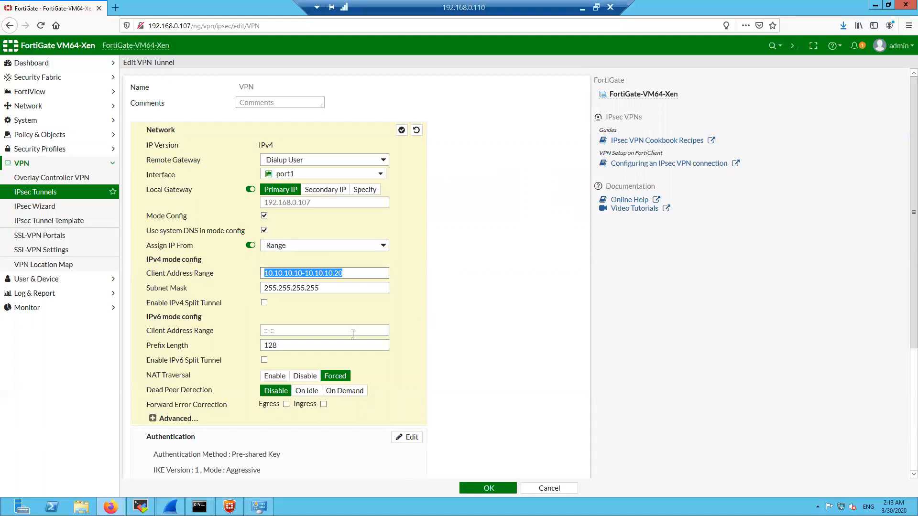
pyautogui.tripleClick(301, 289)
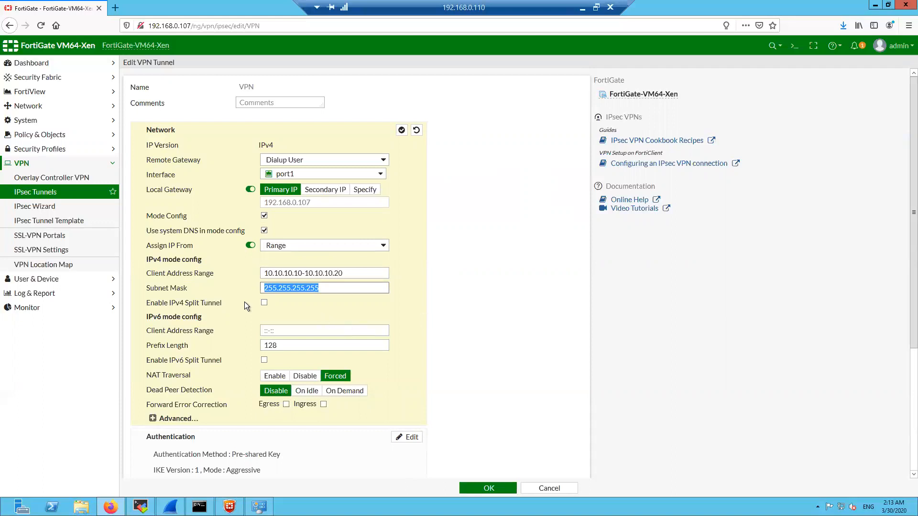
pyautogui.click(265, 303)
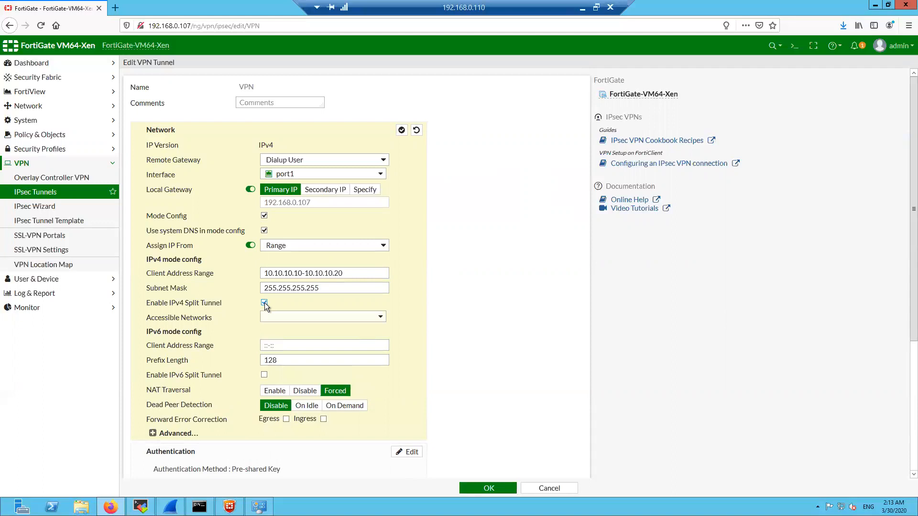
pyautogui.click(298, 321)
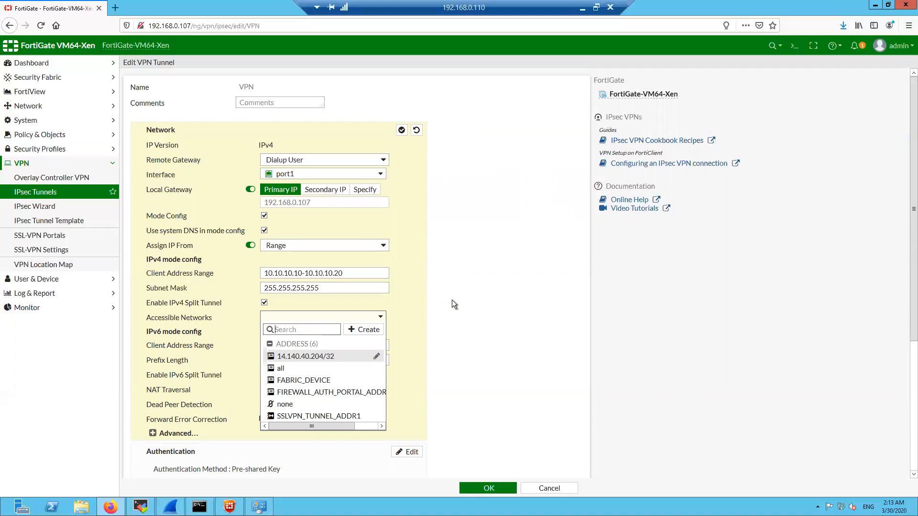
pyautogui.click(264, 305)
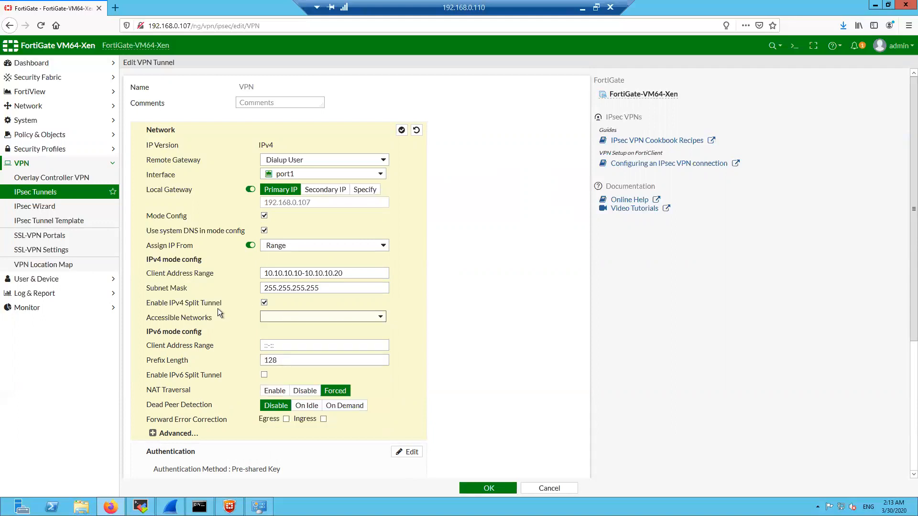
pyautogui.click(264, 303)
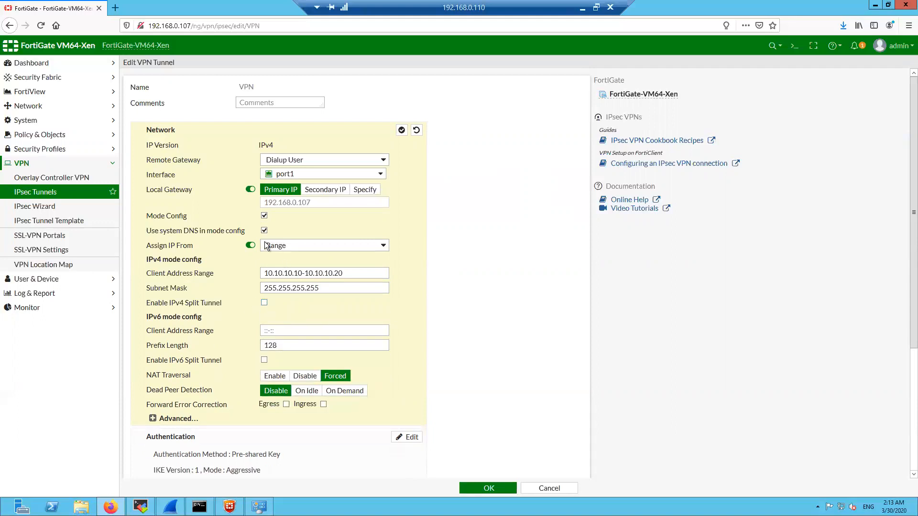
pyautogui.click(265, 216)
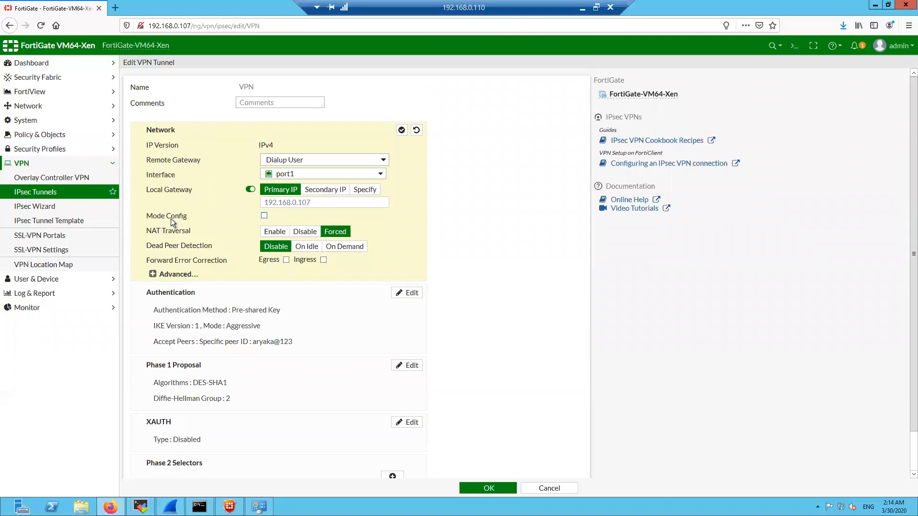
pyautogui.moveTo(148, 219); pyautogui.dragTo(146, 219)
pyautogui.click(264, 216)
pyautogui.click(264, 216)
pyautogui.click(288, 234)
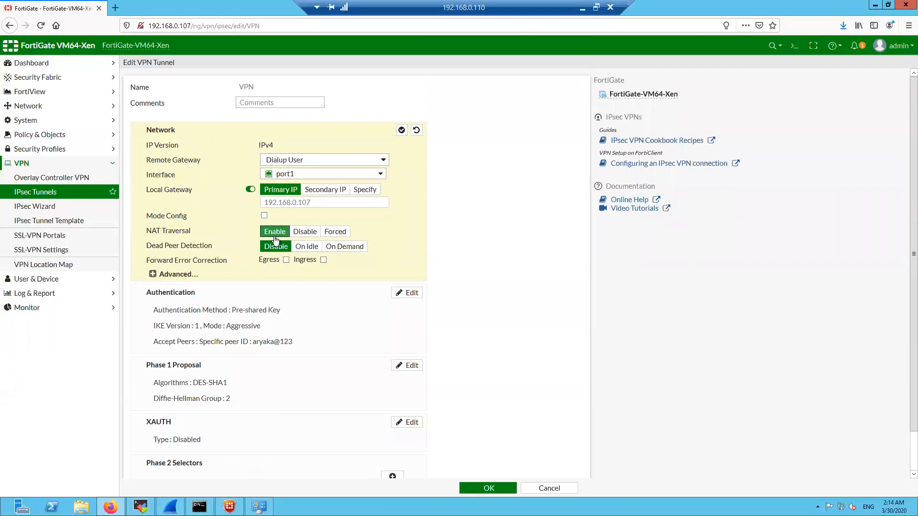
pyautogui.moveTo(148, 232); pyautogui.dragTo(194, 232)
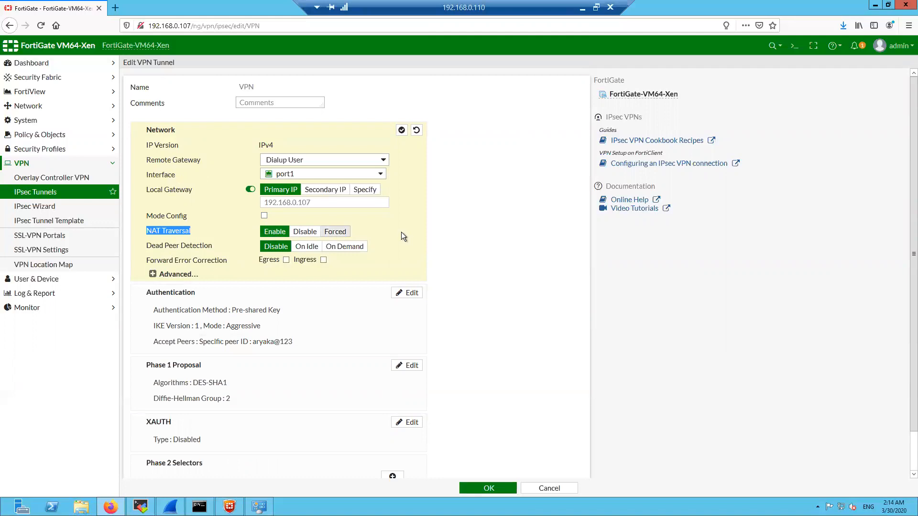
pyautogui.click(495, 239)
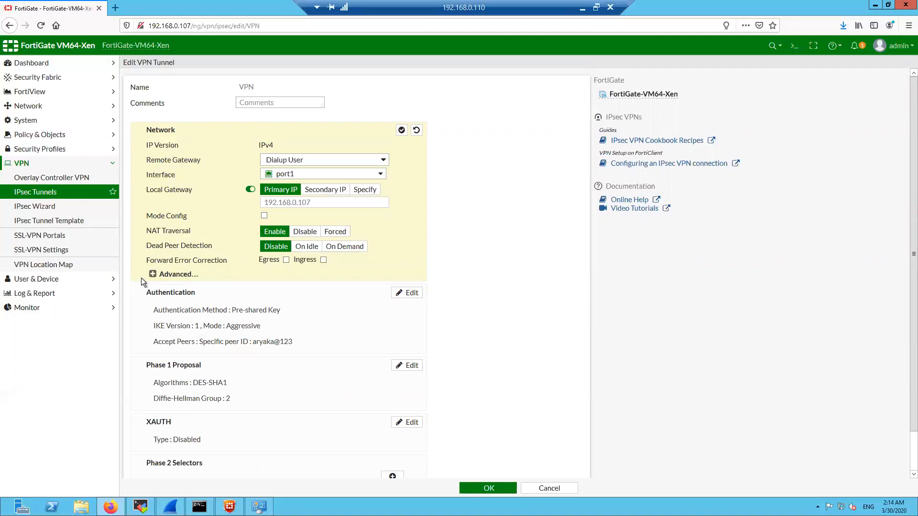
pyautogui.click(159, 274)
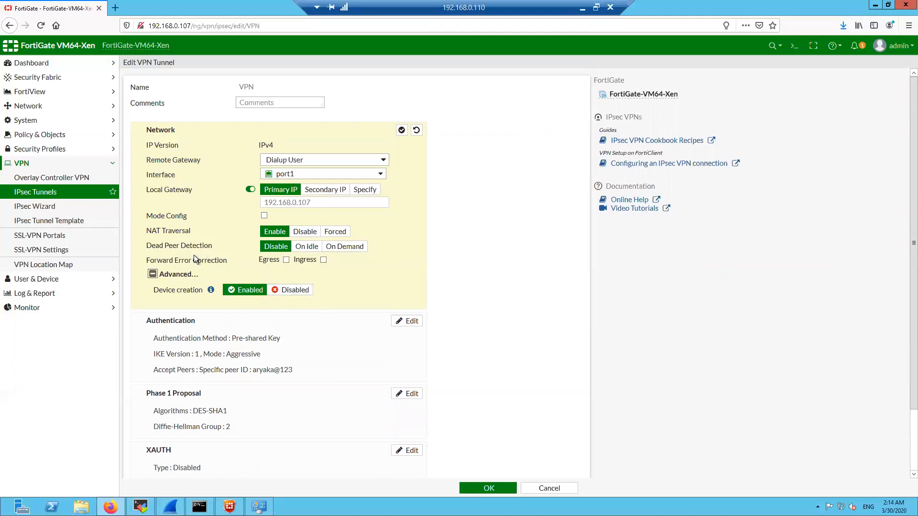
pyautogui.click(154, 275)
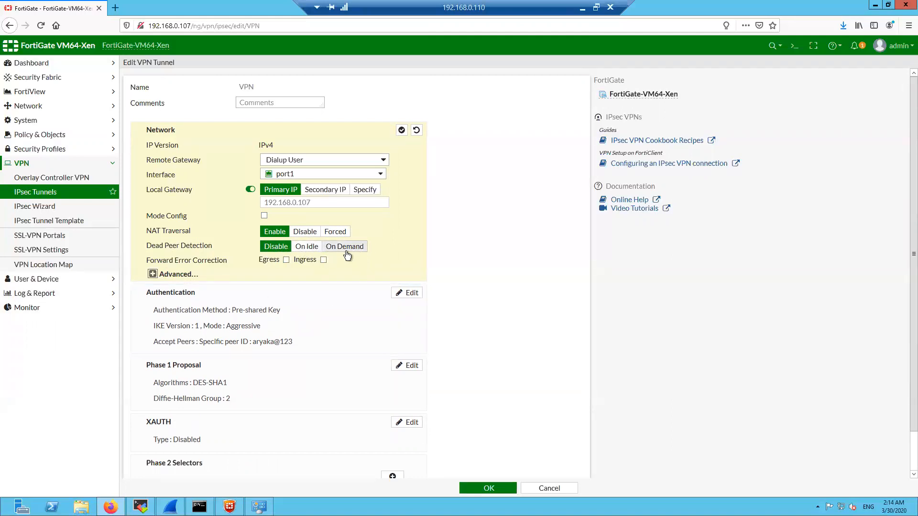
# Open the tunnel's Authentication settings and check the peer ID value
pyautogui.click(294, 321)
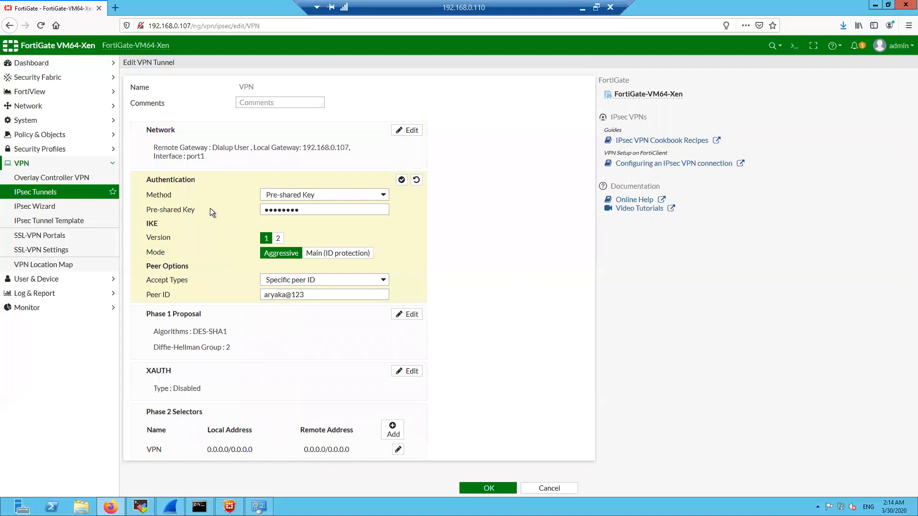
pyautogui.click(305, 210)
pyautogui.moveTo(317, 295); pyautogui.dragTo(262, 296)
pyautogui.click(529, 283)
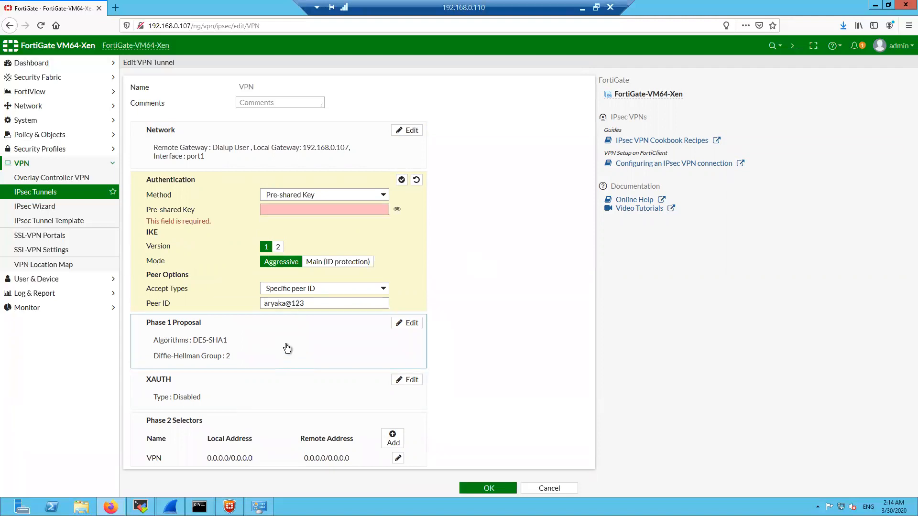
pyautogui.click(315, 209)
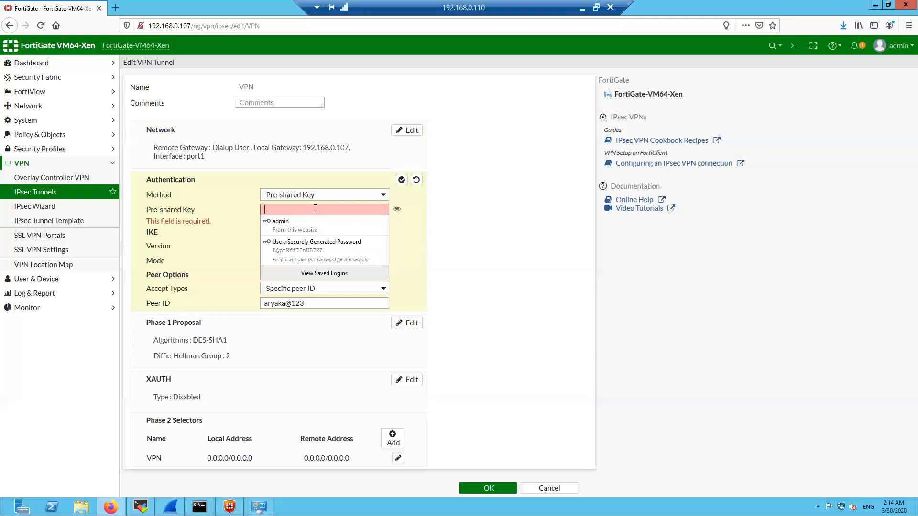
pyautogui.click(451, 222)
# Review the Phase 1 DES-SHA1 proposal, Diffie-Hellman group and Phase 2 0.0.0.0 local/remote addresses
pyautogui.doubleClick(296, 342)
pyautogui.click(460, 357)
pyautogui.moveTo(229, 342); pyautogui.dragTo(192, 341)
pyautogui.click(228, 362)
pyautogui.doubleClick(228, 359)
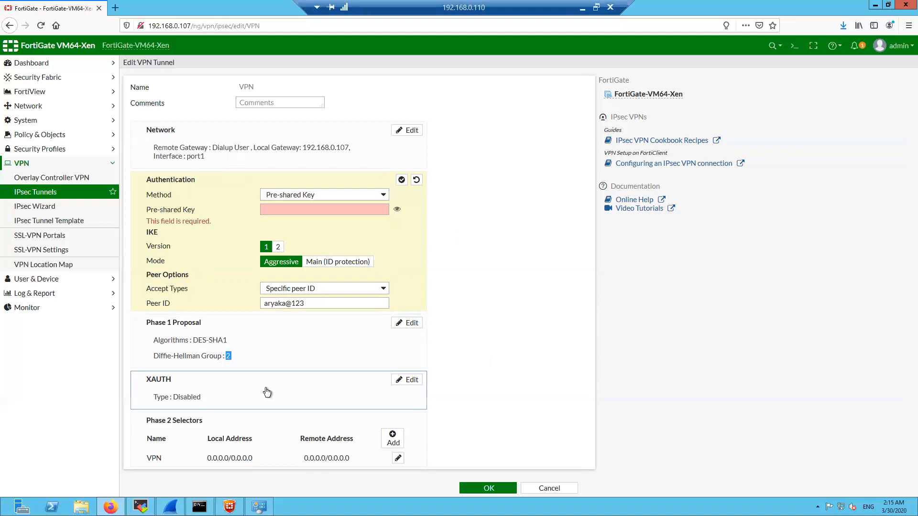
pyautogui.click(283, 436)
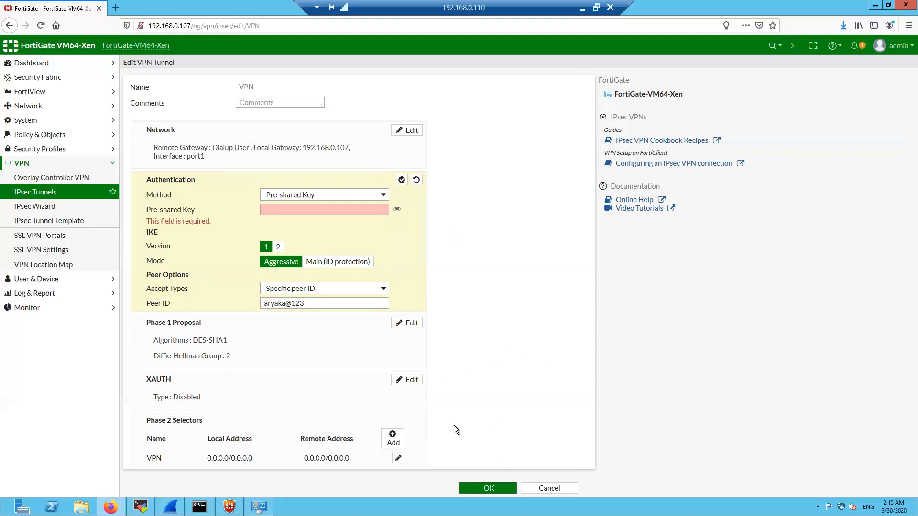
pyautogui.tripleClick(233, 460)
pyautogui.click(340, 461)
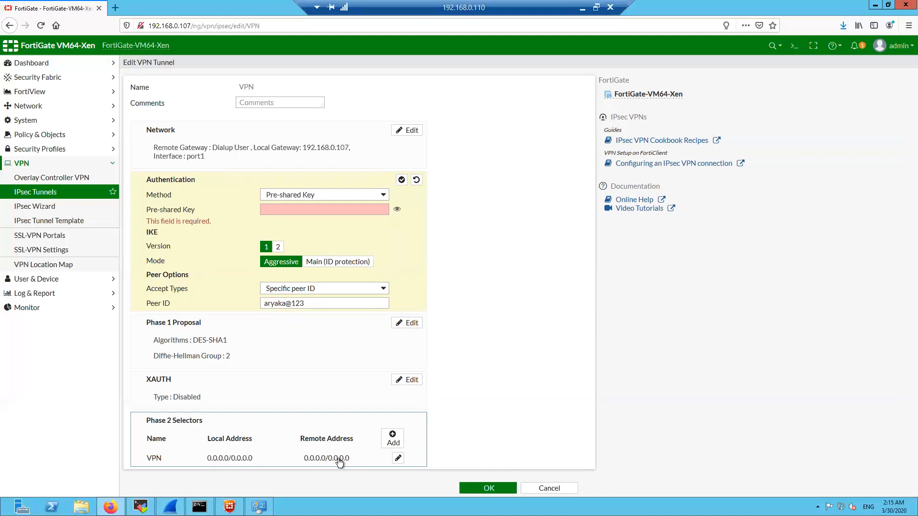
pyautogui.tripleClick(340, 461)
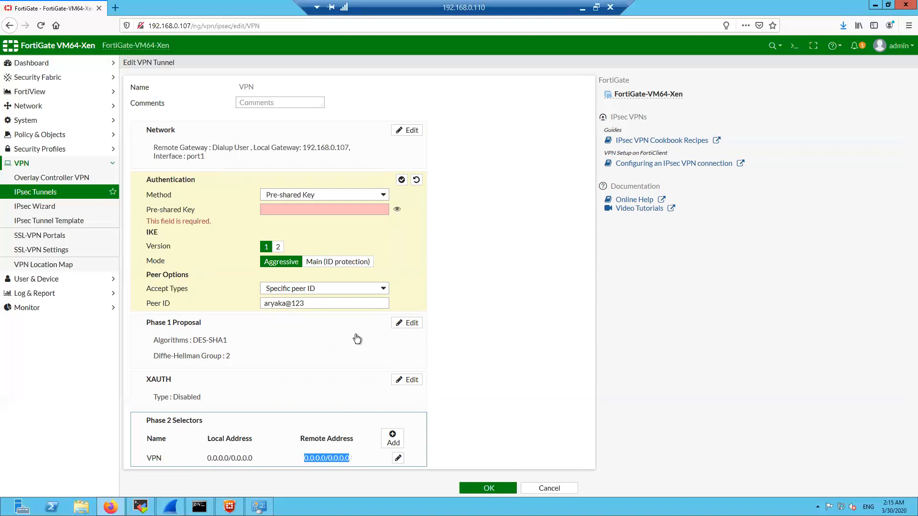
# Enter the pre-shared key, then inspect Phase 2 advanced options with the 43200-second key lifetime
pyautogui.click(330, 209)
pyautogui.write('•••••••••')
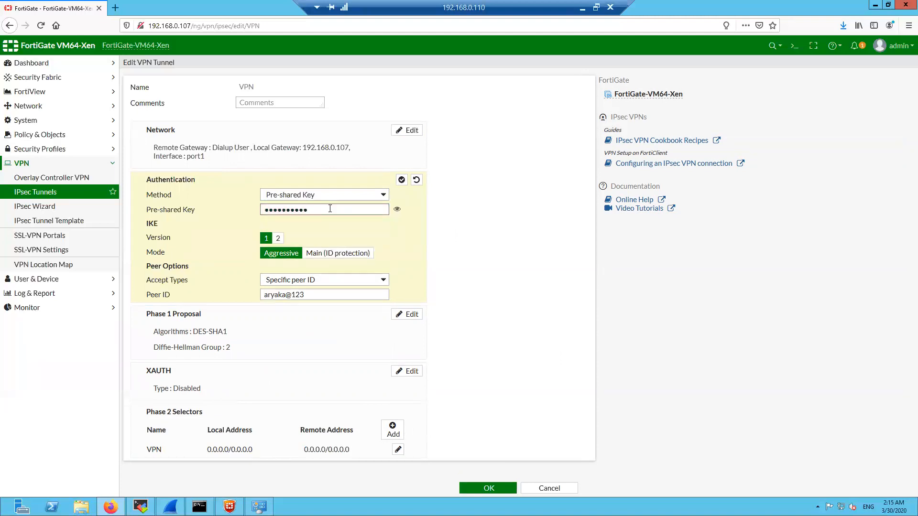
pyautogui.click(325, 448)
pyautogui.scroll(-1, 322, 418)
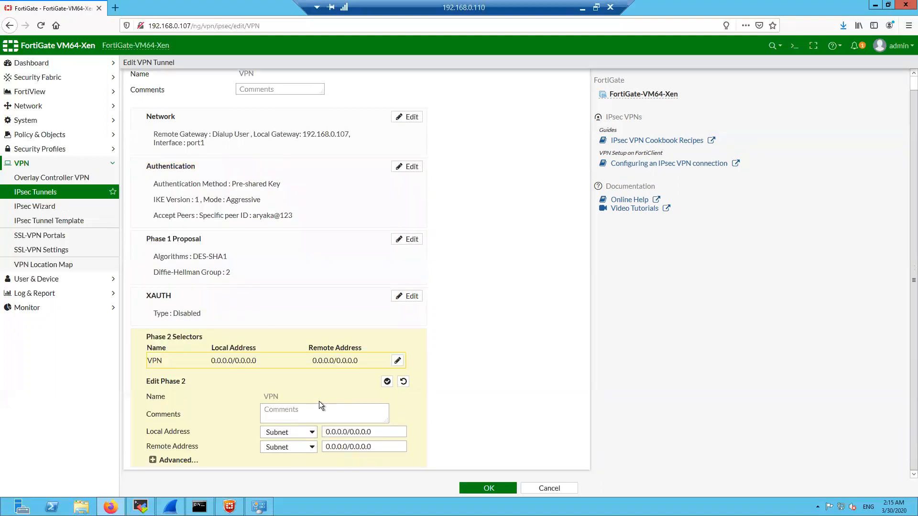
pyautogui.click(152, 461)
pyautogui.scroll(-3, 208, 417)
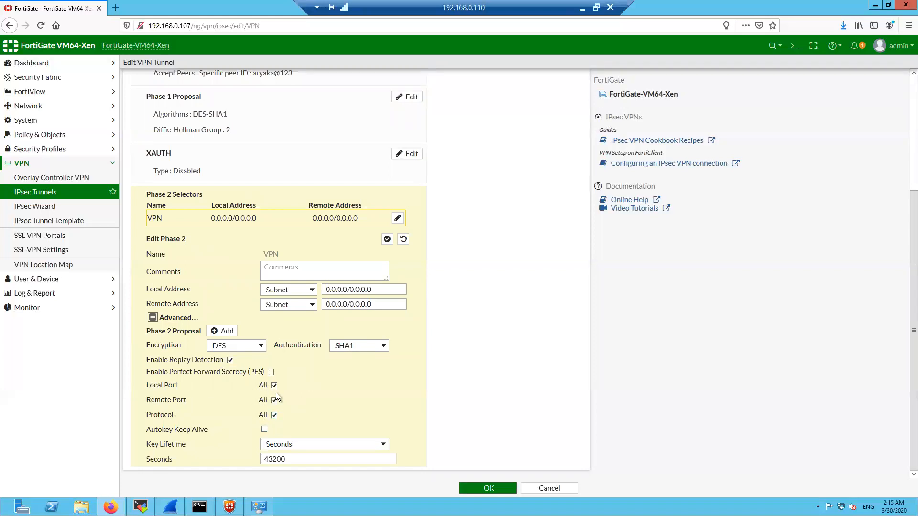
pyautogui.doubleClick(389, 459)
pyautogui.scroll(3, 507, 413)
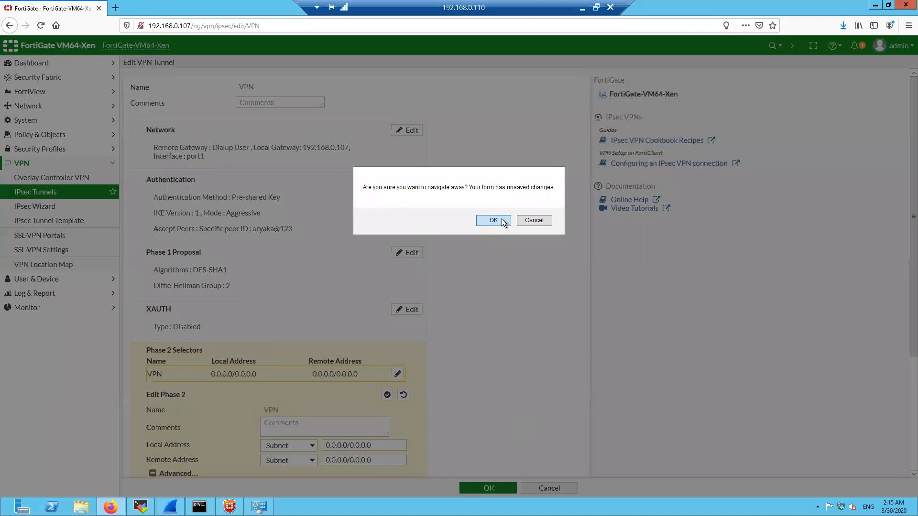
# Save the tunnel changes and return to the IPsec tunnel list
pyautogui.click(502, 219)
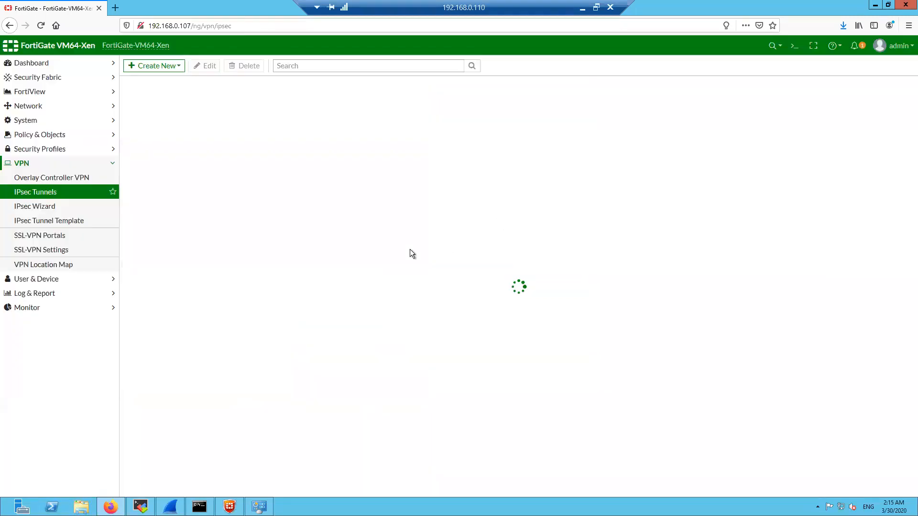
pyautogui.click(220, 119)
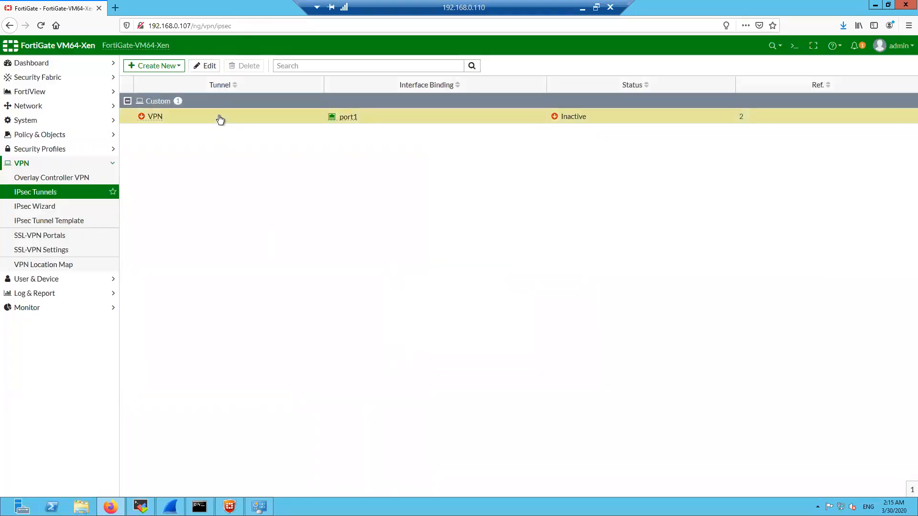
pyautogui.click(80, 164)
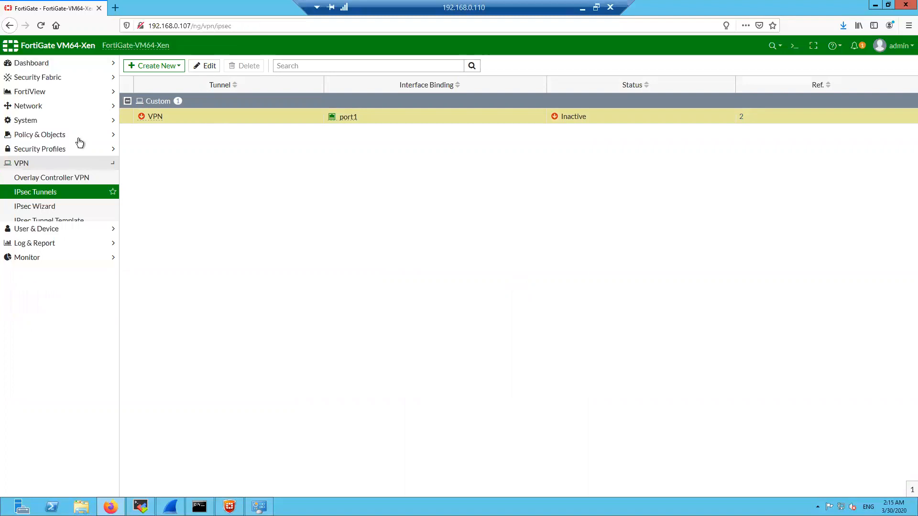
# Open the IPv4 Policy list and inspect the 'VPN allow' policy to 14.140.40.204/32
pyautogui.click(77, 135)
pyautogui.click(73, 152)
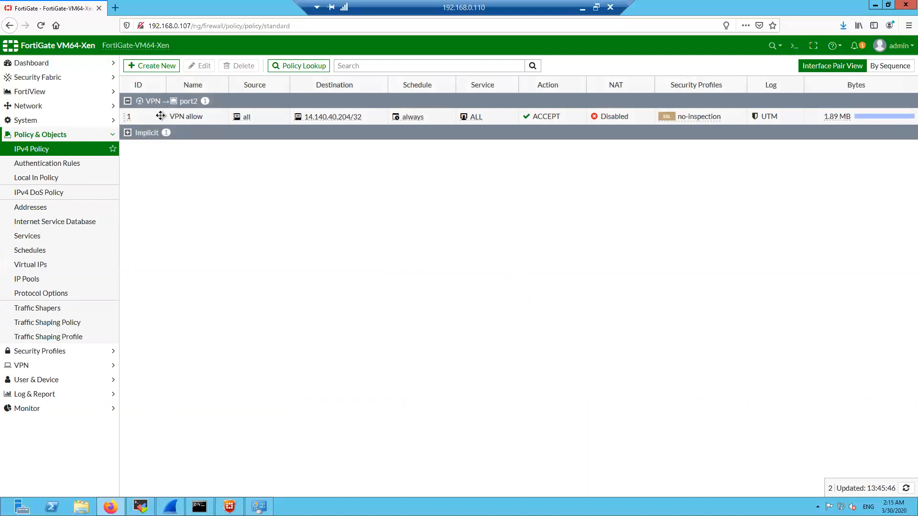
pyautogui.click(152, 114)
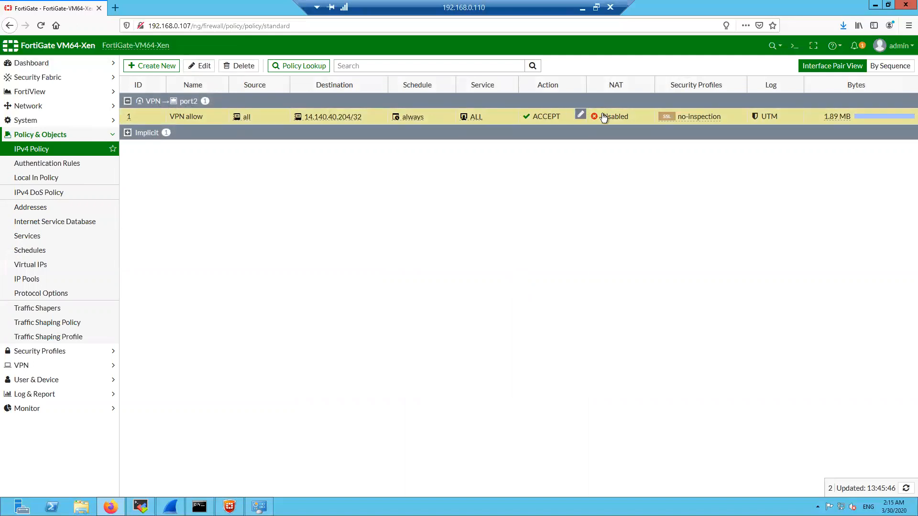
pyautogui.moveTo(332, 122)
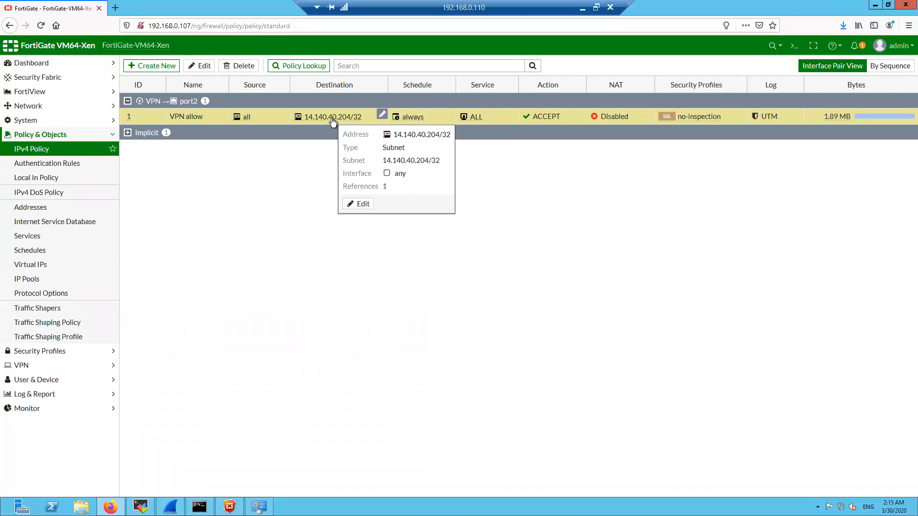
pyautogui.click(203, 68)
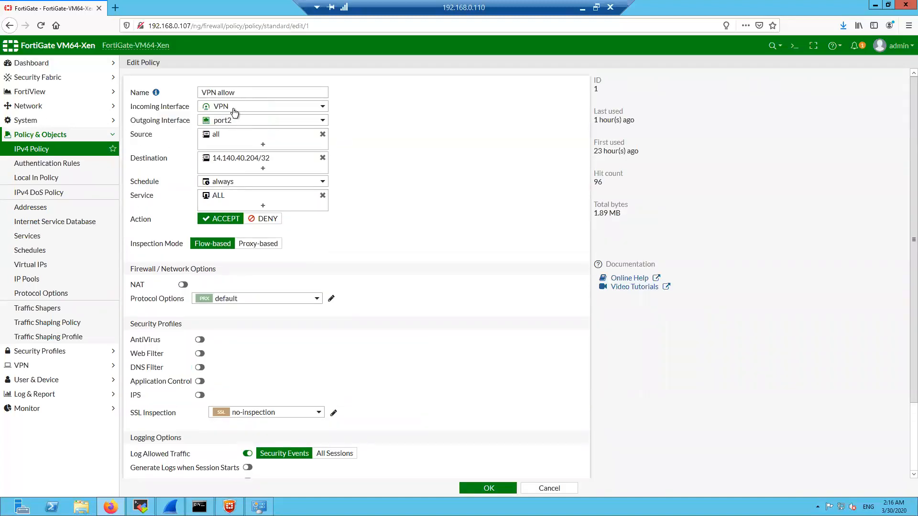
pyautogui.moveTo(227, 110)
pyautogui.scroll(-3, 469, 317)
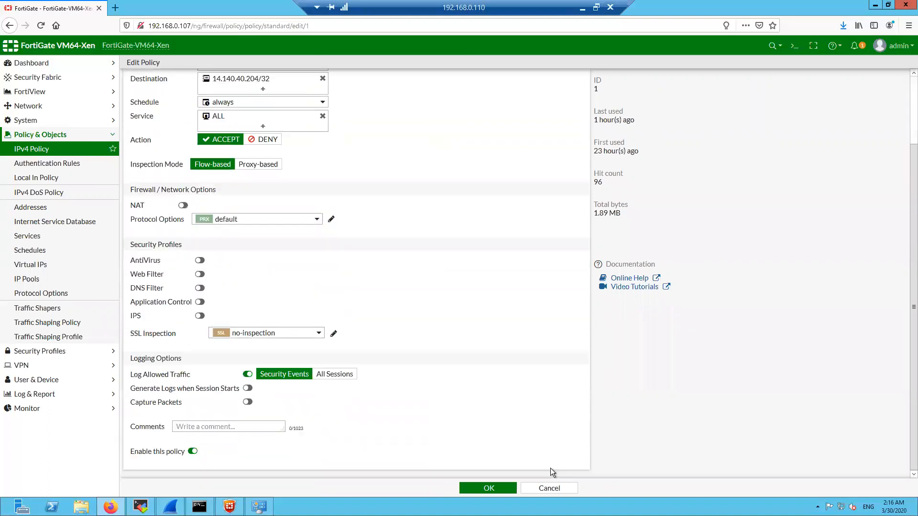
pyautogui.click(548, 488)
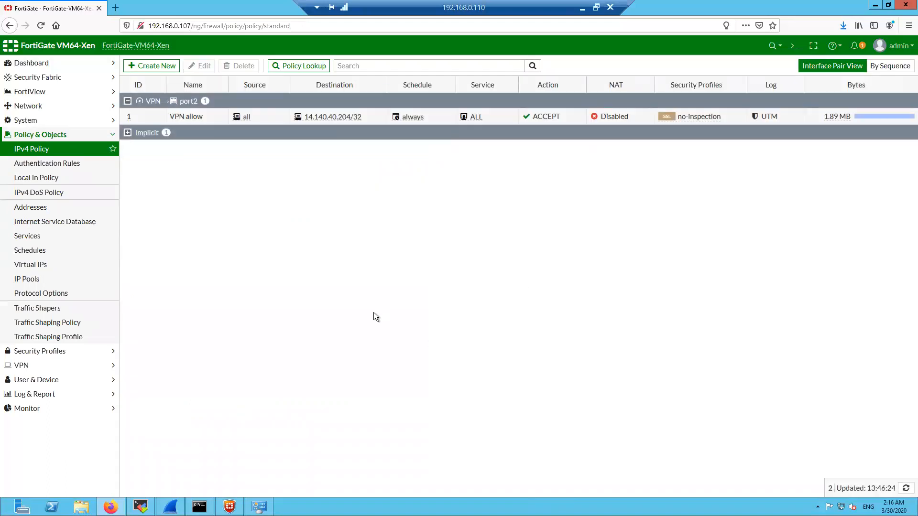
pyautogui.click(112, 135)
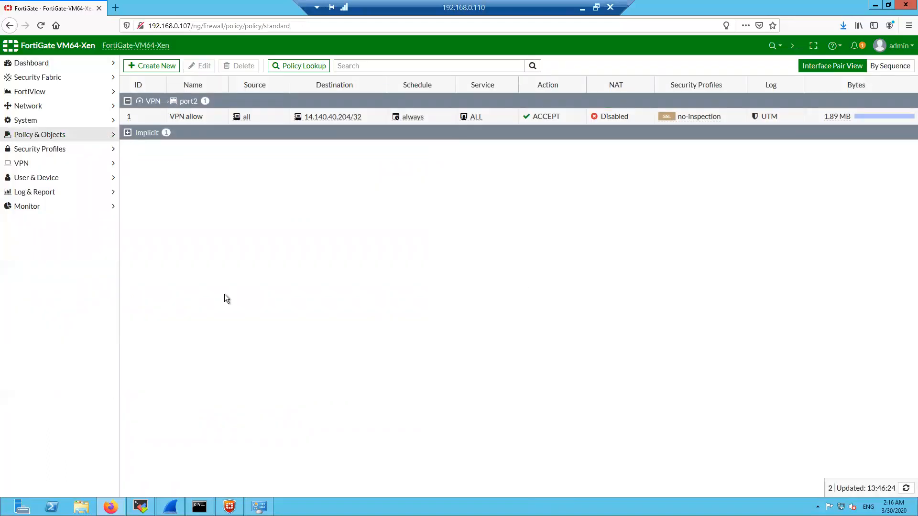
pyautogui.click(56, 110)
# Run ipconfig in Command Prompt to show the client's IP settings
pyautogui.click(55, 149)
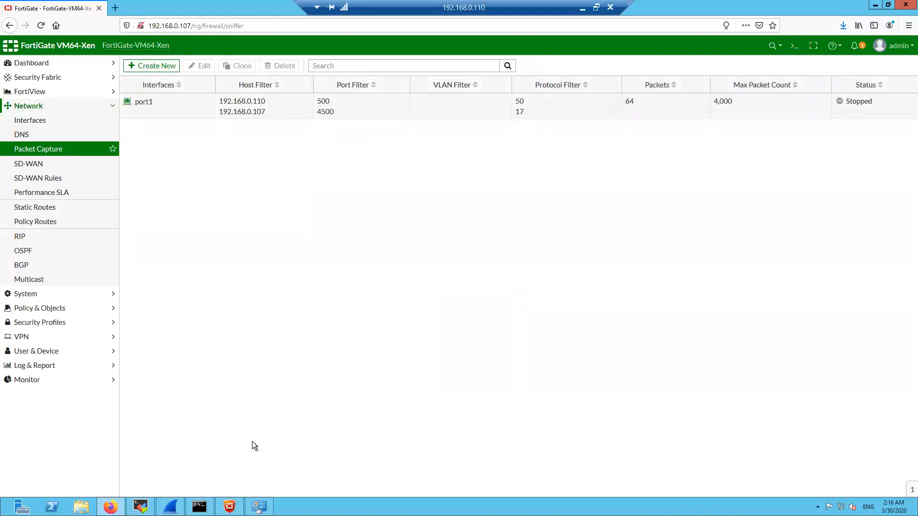
pyautogui.click(193, 503)
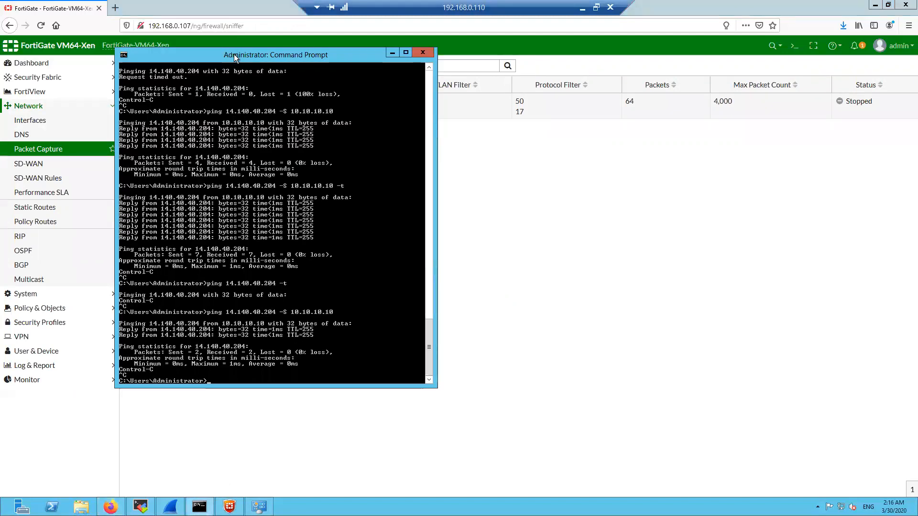
pyautogui.moveTo(234, 55); pyautogui.dragTo(473, 66)
pyautogui.press('Return')
pyautogui.press('Return')
pyautogui.press('Return')
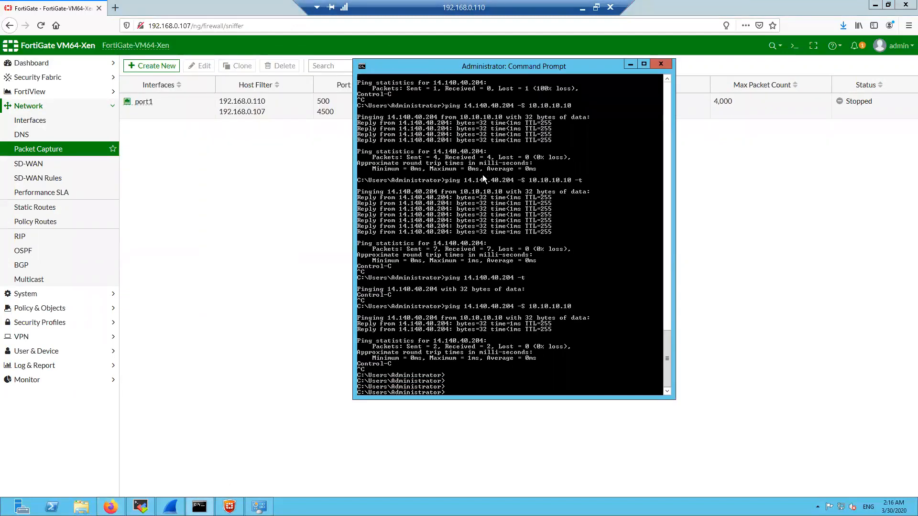
pyautogui.write('ipconfig')
pyautogui.press('Return')
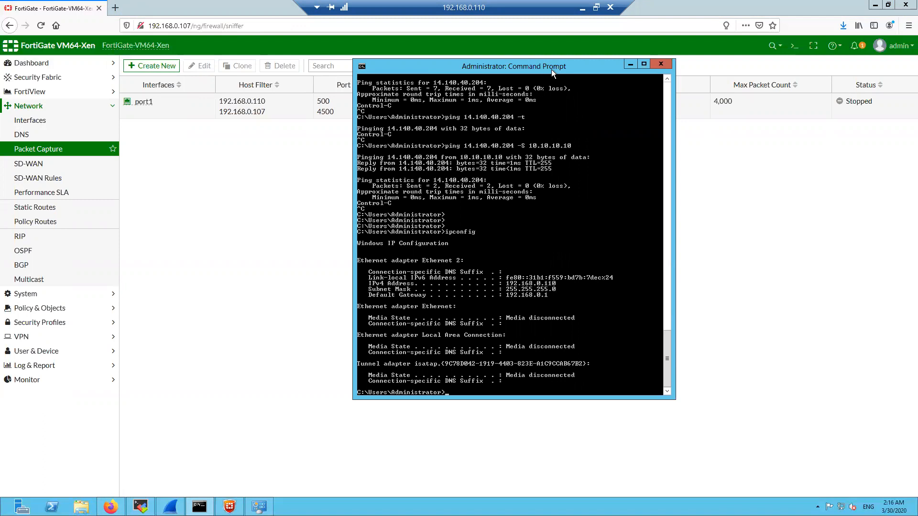
pyautogui.moveTo(552, 70); pyautogui.dragTo(571, 72)
# Ping 192.168.0.107, stop it with Ctrl+C, and minimize Command Prompt
pyautogui.press('Return')
pyautogui.press('Return')
pyautogui.press('Return')
pyautogui.write('ping 192.1')
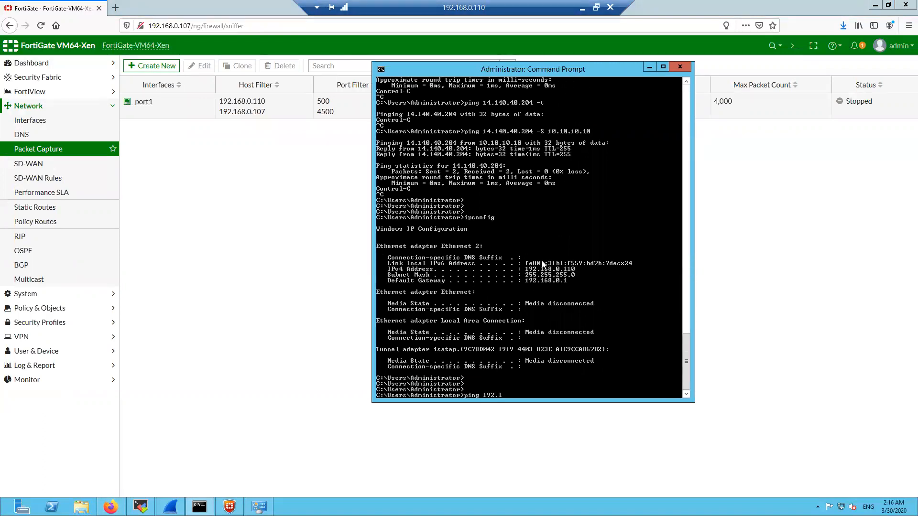
pyautogui.write('68.0.107')
pyautogui.press('Return')
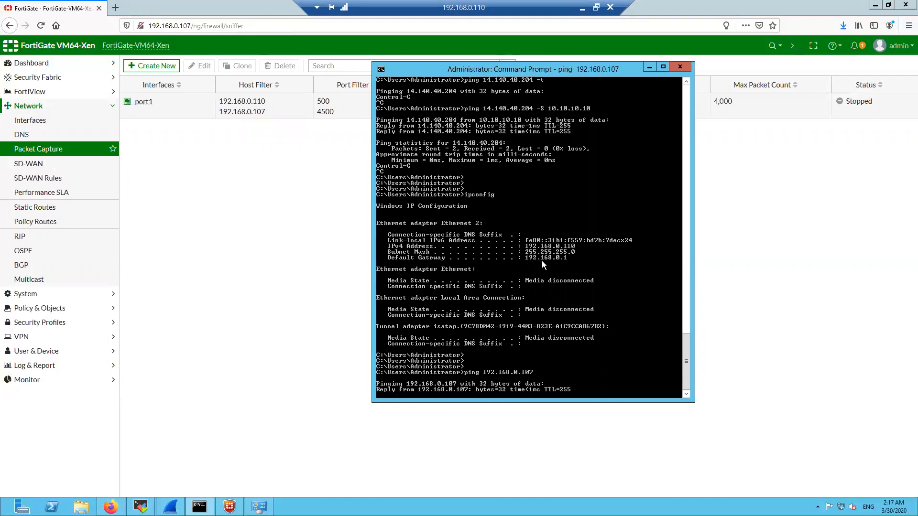
pyautogui.hotkey('ctrl', 'c')
pyautogui.press('Return')
pyautogui.press('Return')
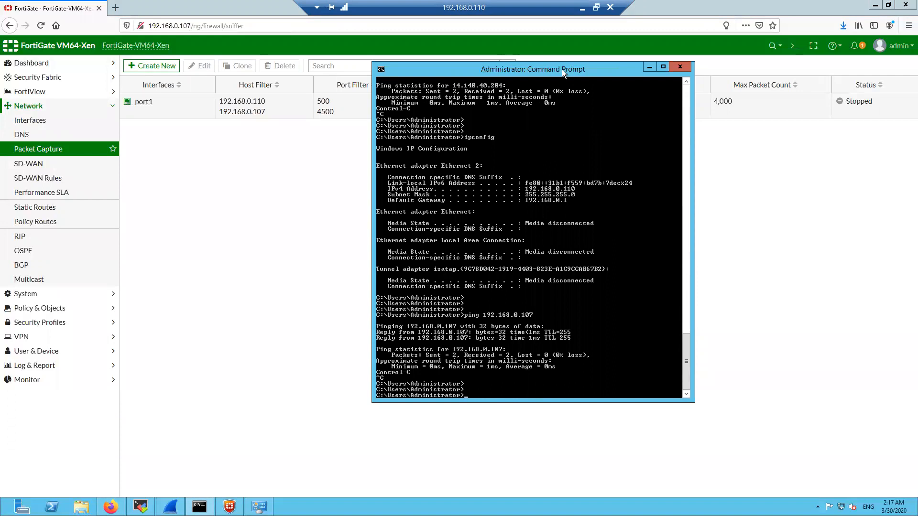
pyautogui.moveTo(579, 71); pyautogui.dragTo(560, 76)
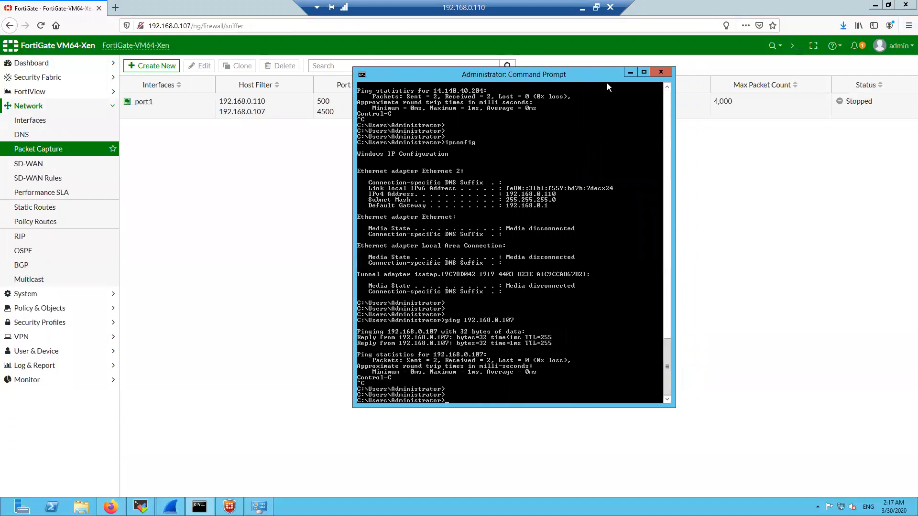
pyautogui.click(631, 73)
# Edit the saved FortiClient connection 'VPN' and check its remote gateway 192.168.0.107
pyautogui.click(229, 507)
pyautogui.click(636, 275)
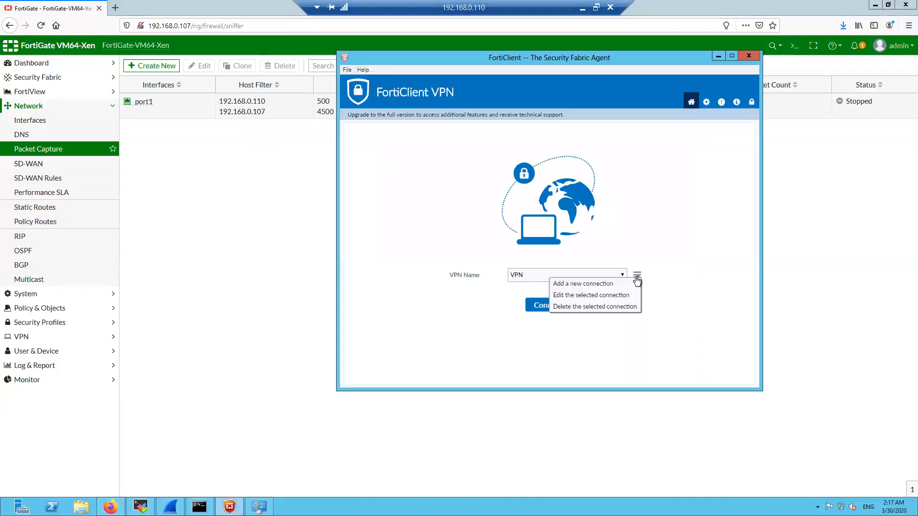
pyautogui.click(617, 296)
pyautogui.scroll(3, 601, 204)
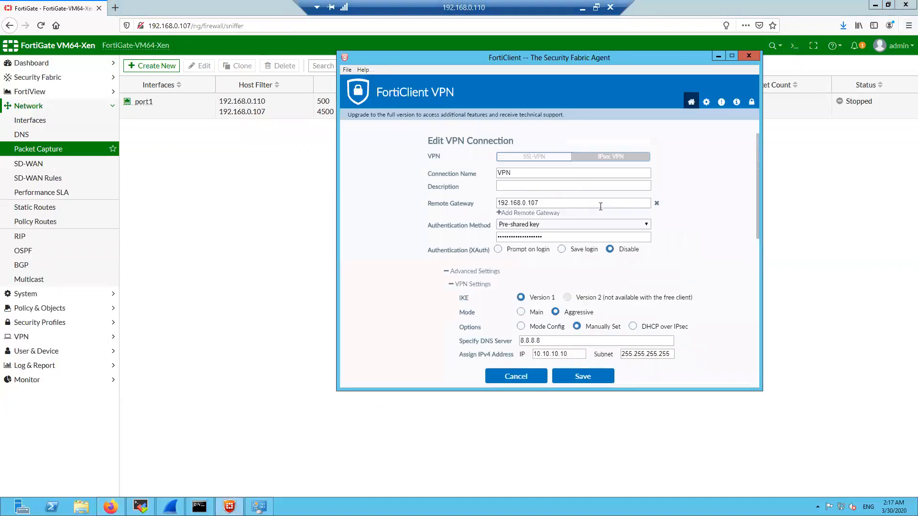
pyautogui.click(446, 273)
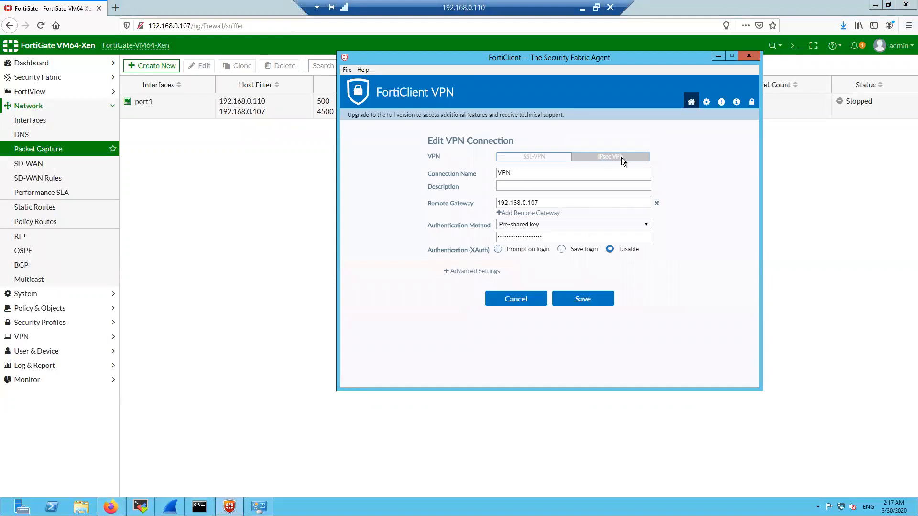
pyautogui.moveTo(565, 173); pyautogui.dragTo(484, 176)
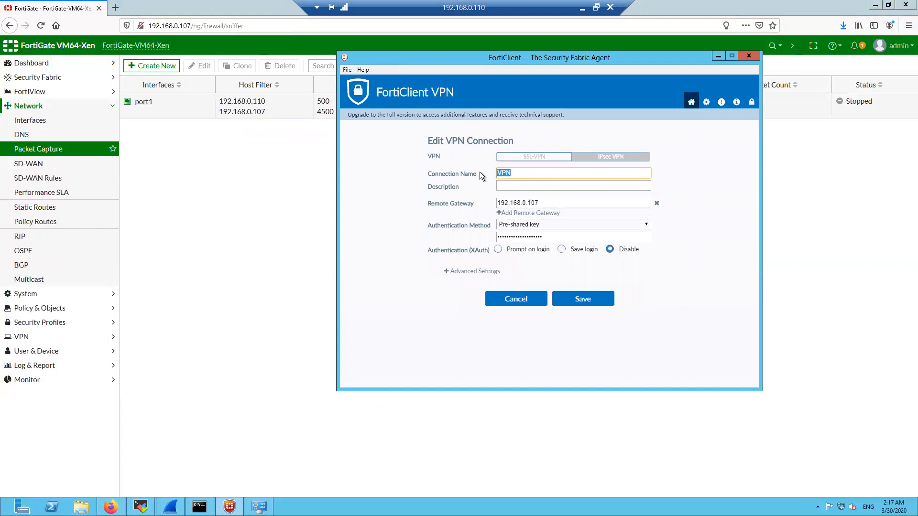
pyautogui.moveTo(539, 203); pyautogui.dragTo(495, 203)
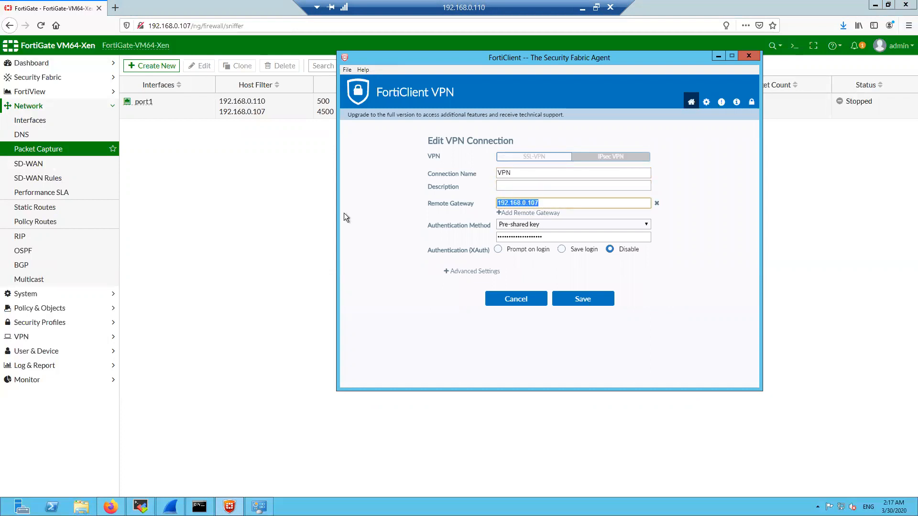
# Compare against the FortiGate interface list, check the pre-shared key field, and expand Advanced Settings
pyautogui.click(79, 125)
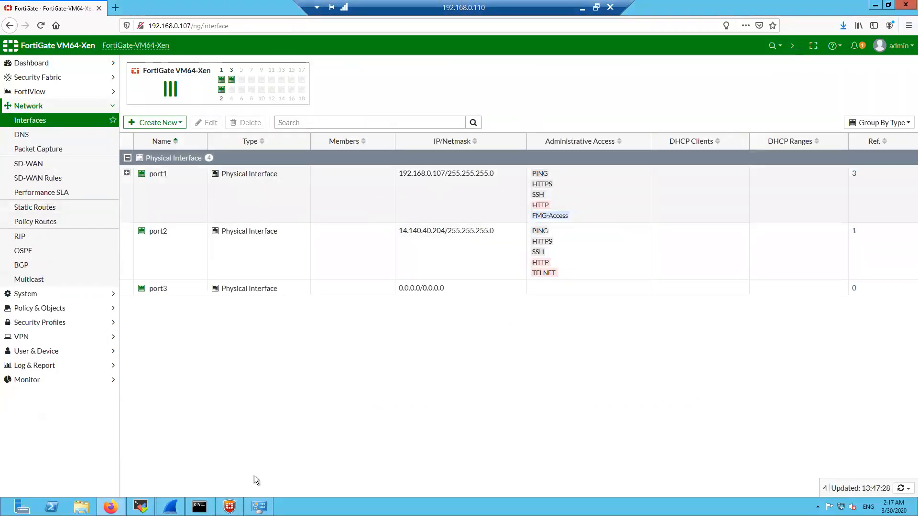
pyautogui.click(230, 507)
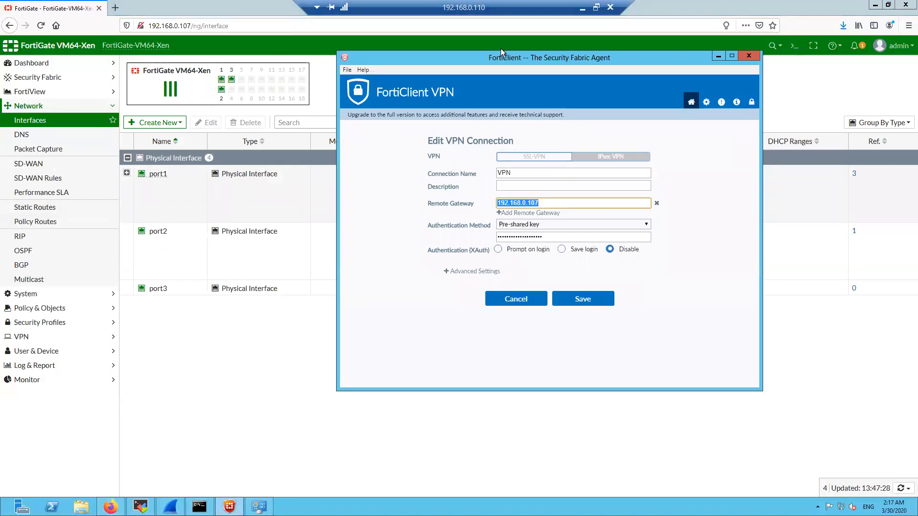
pyautogui.moveTo(501, 60); pyautogui.dragTo(609, 67)
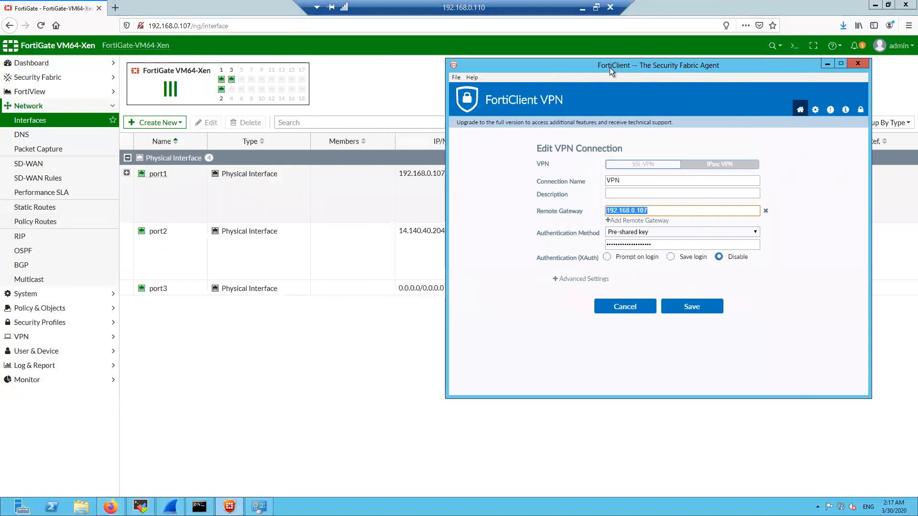
pyautogui.moveTo(658, 247); pyautogui.dragTo(591, 240)
pyautogui.click(558, 245)
pyautogui.click(555, 276)
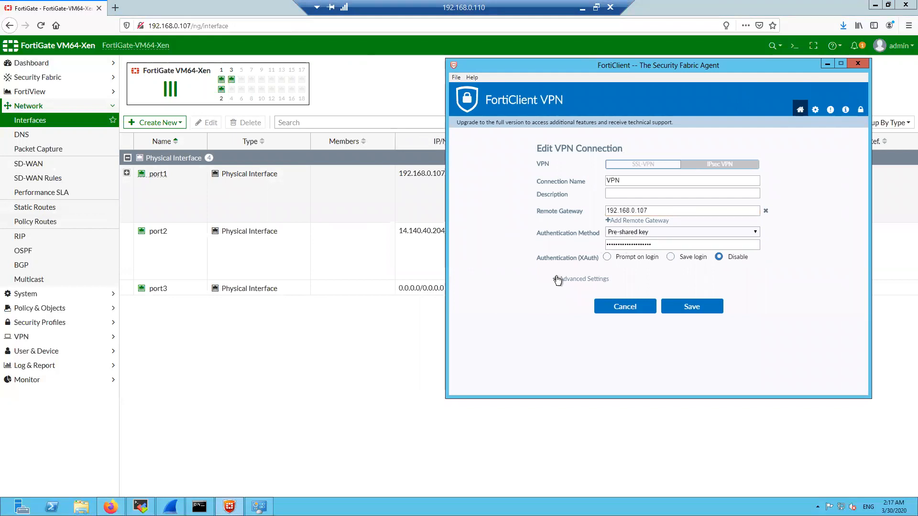
# Verify Aggressive mode and manually set address 10.10.10.10 with DNS server 8.8.8.8
pyautogui.moveTo(620, 62); pyautogui.dragTo(523, 47)
pyautogui.scroll(-2, 501, 259)
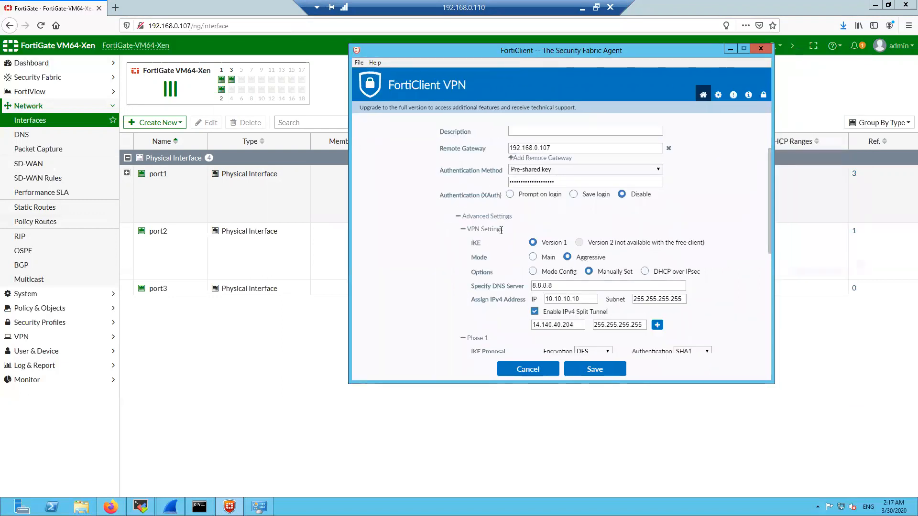
pyautogui.click(571, 259)
pyautogui.click(589, 272)
pyautogui.click(611, 272)
pyautogui.scroll(-1, 602, 290)
pyautogui.moveTo(555, 238); pyautogui.dragTo(523, 241)
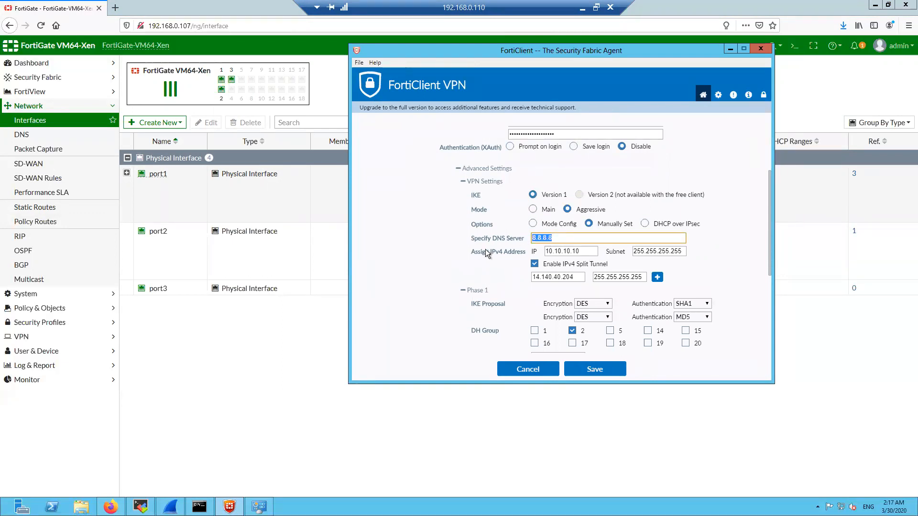
pyautogui.moveTo(578, 251); pyautogui.dragTo(533, 249)
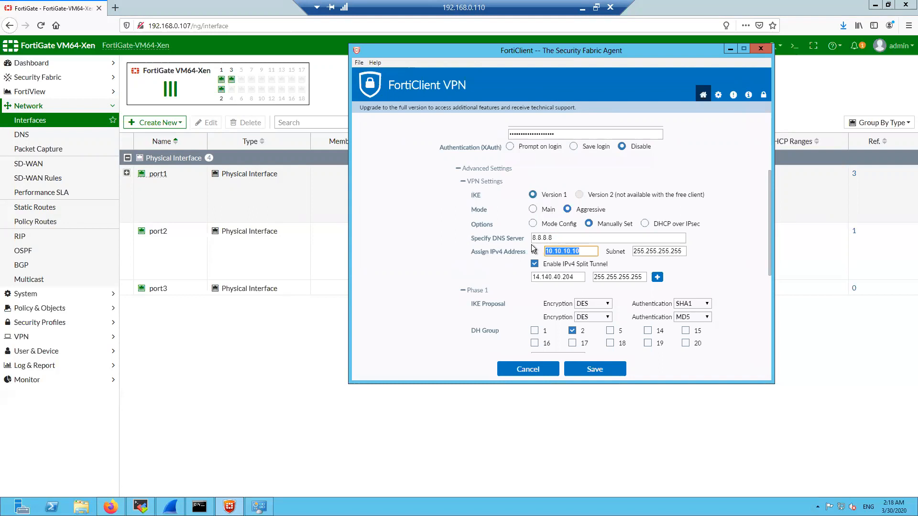
# Check the IPv4 split tunnel to 14.140.40.204 and its subnet mask
pyautogui.click(534, 264)
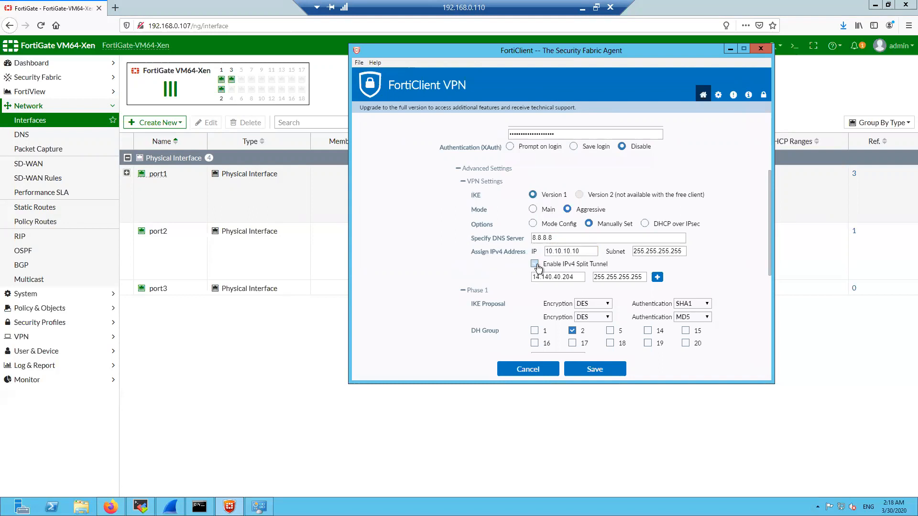
pyautogui.moveTo(609, 265); pyautogui.dragTo(536, 274)
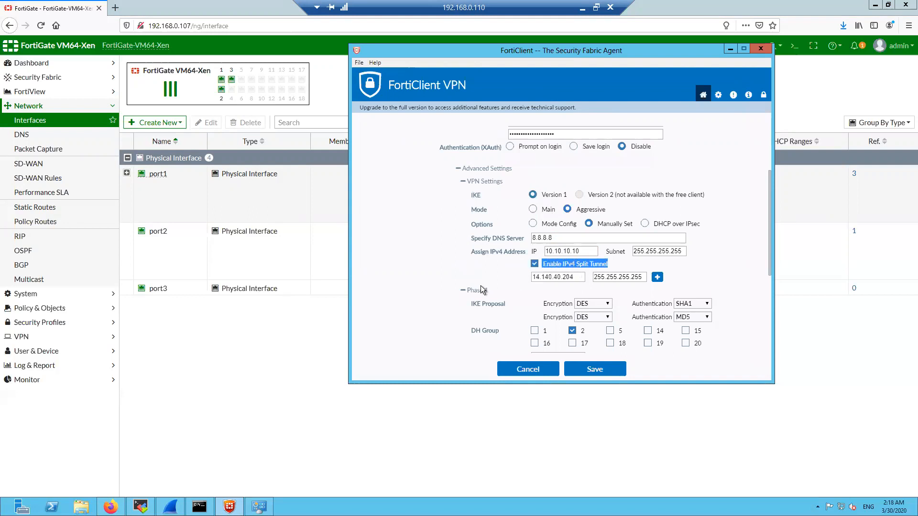
pyautogui.moveTo(583, 277); pyautogui.dragTo(533, 278)
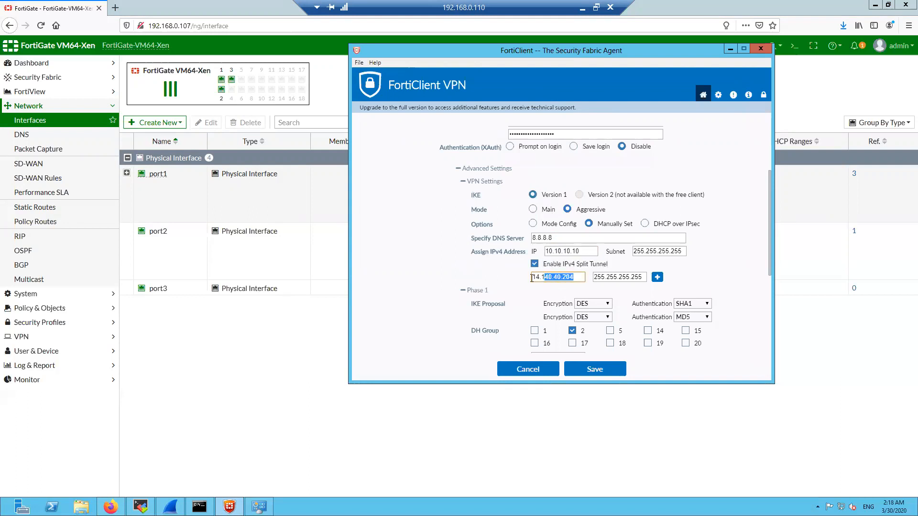
pyautogui.moveTo(644, 277); pyautogui.dragTo(535, 270)
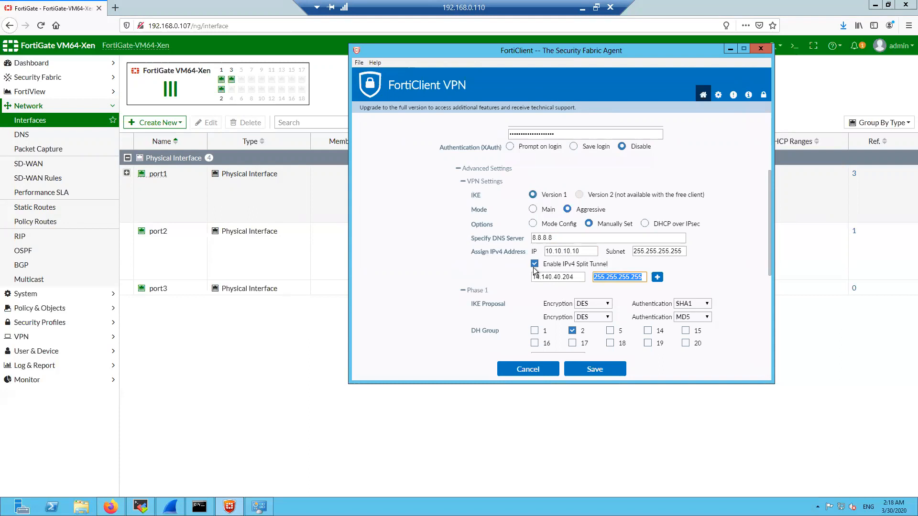
pyautogui.click(423, 270)
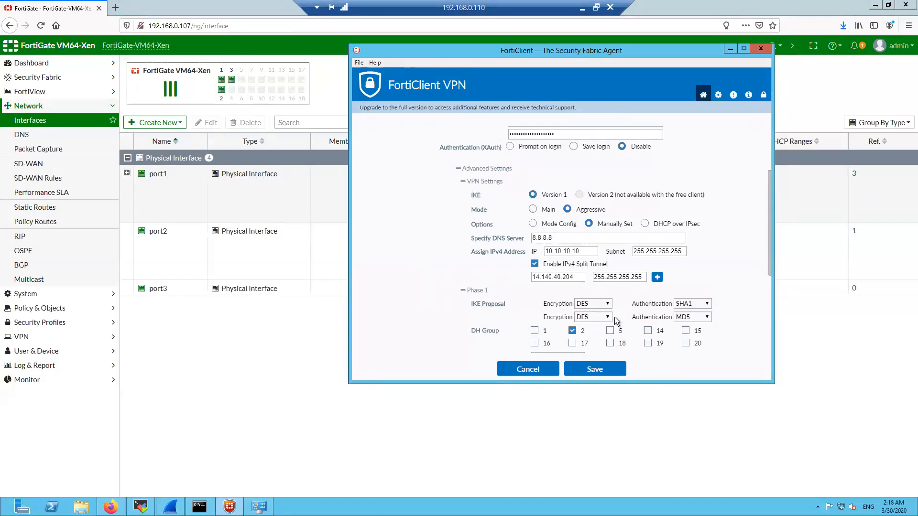
# Check the Phase 1 key life 86400 and the Local ID value
pyautogui.scroll(-1, 617, 321)
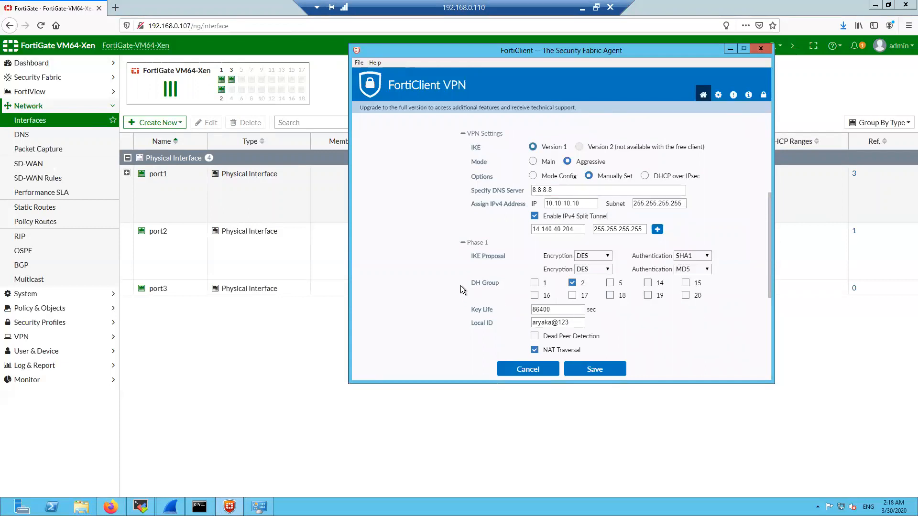
pyautogui.scroll(-1, 458, 283)
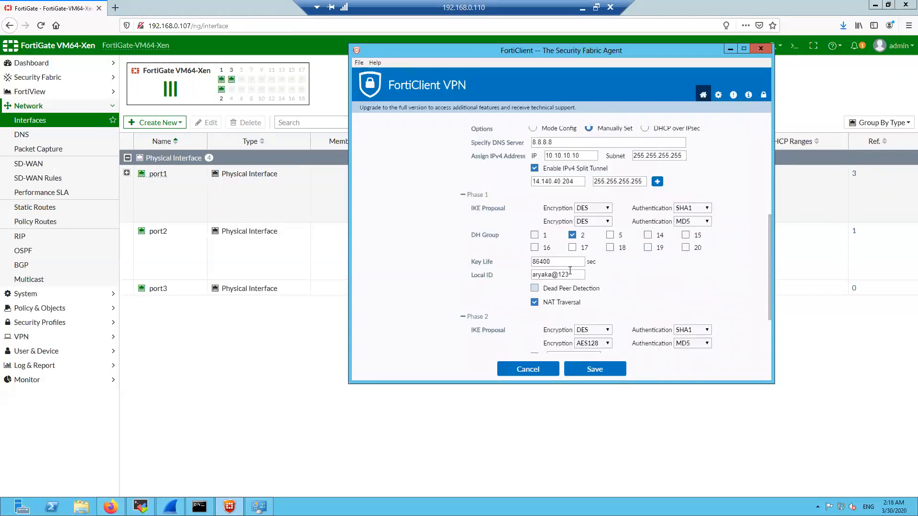
pyautogui.doubleClick(543, 262)
pyautogui.doubleClick(567, 276)
# Open the FortiGate 'VPN' tunnel's Authentication settings to compare its aggressive mode and accepted peer ID
pyautogui.click(60, 108)
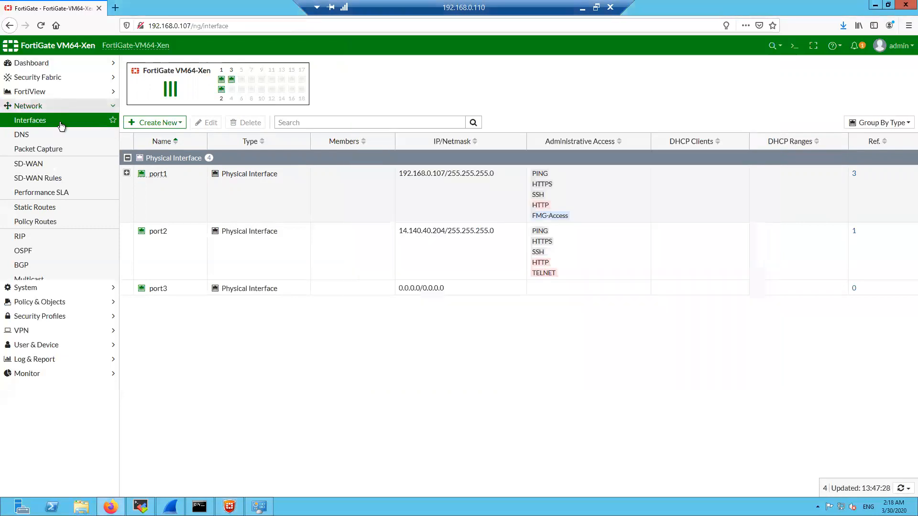
pyautogui.click(47, 165)
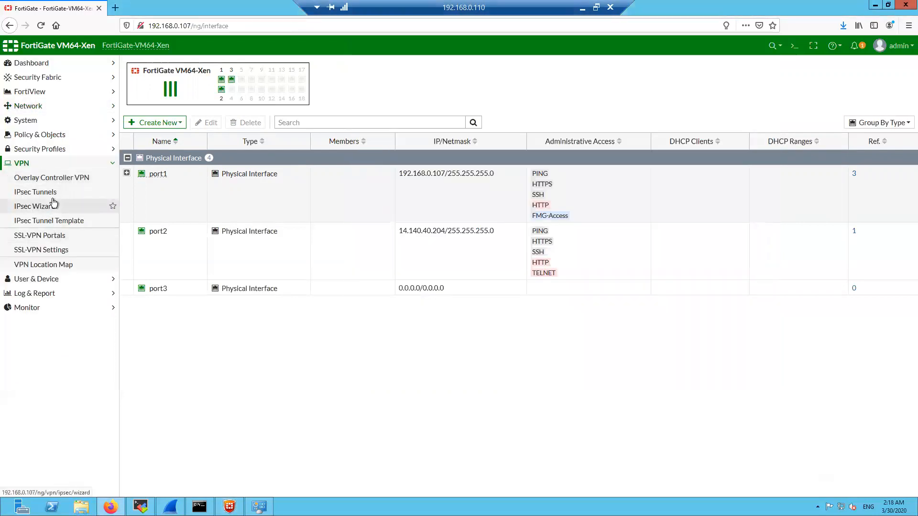
pyautogui.click(46, 191)
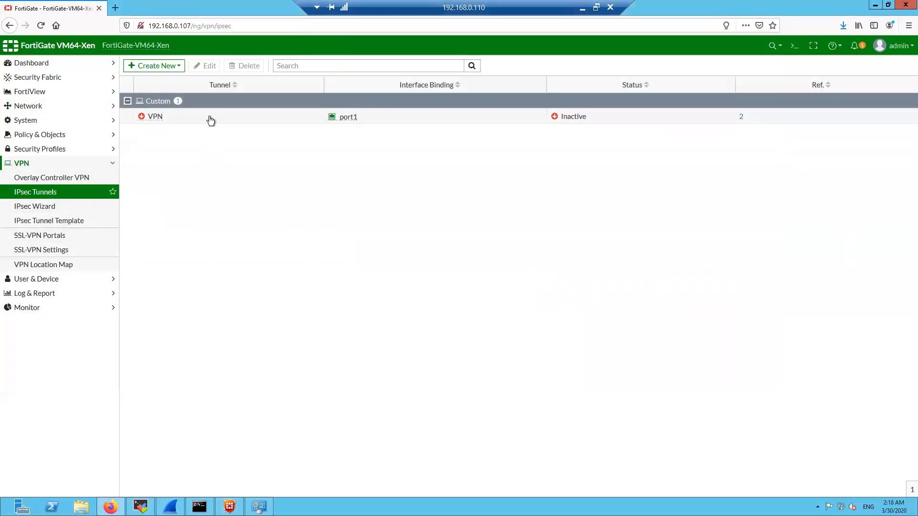
pyautogui.click(207, 120)
pyautogui.click(205, 67)
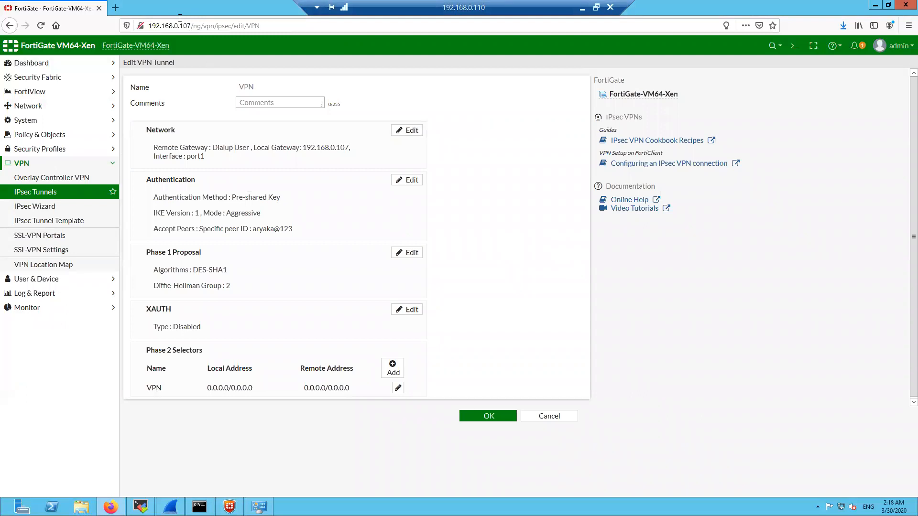
pyautogui.moveTo(292, 229); pyautogui.dragTo(253, 232)
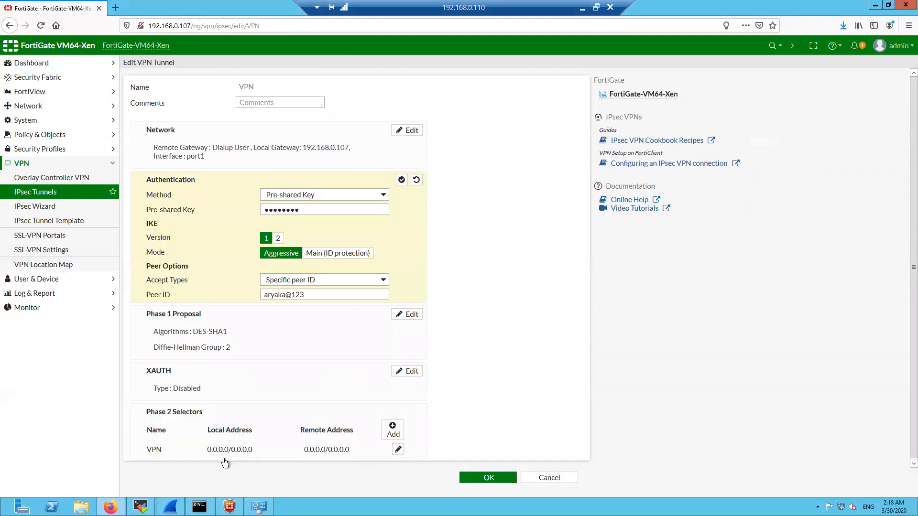
pyautogui.click(229, 507)
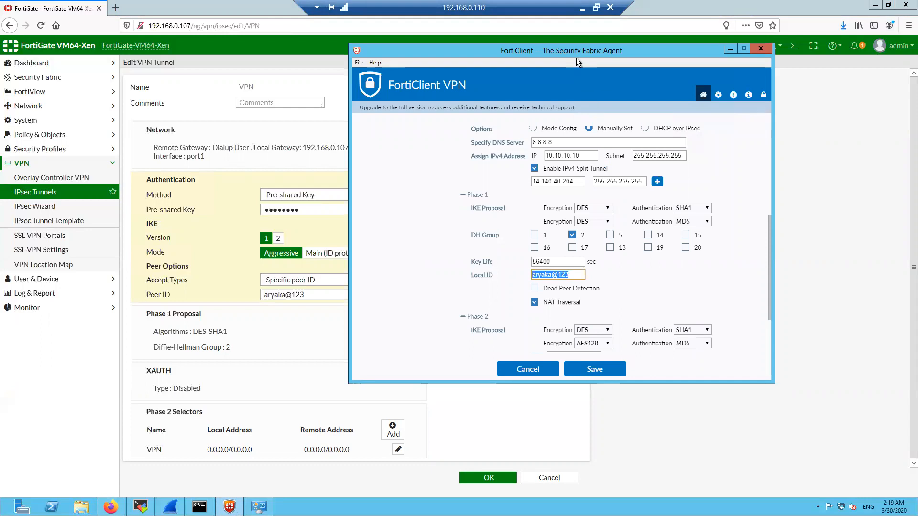
# Toggle and inspect the NAT Traversal option in the FortiClient edit form
pyautogui.moveTo(575, 51); pyautogui.dragTo(535, 45)
pyautogui.click(613, 276)
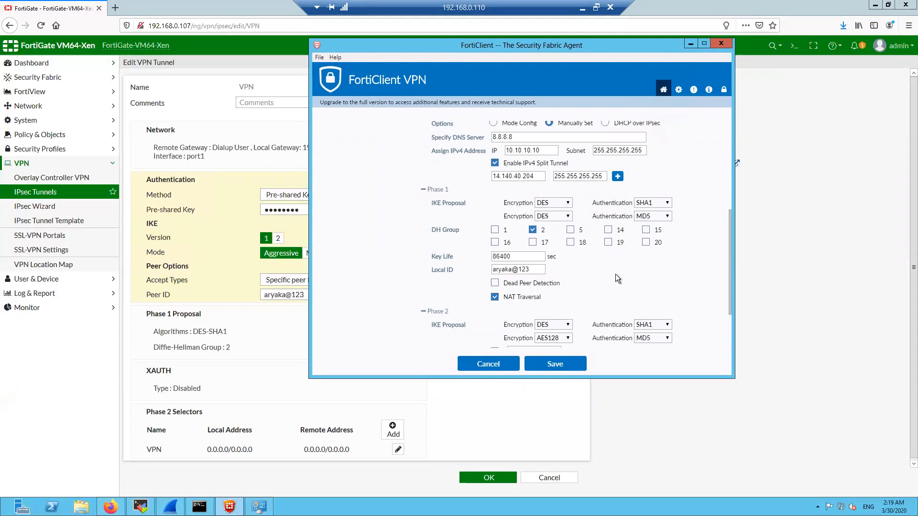
pyautogui.scroll(-1, 615, 274)
pyautogui.click(509, 250)
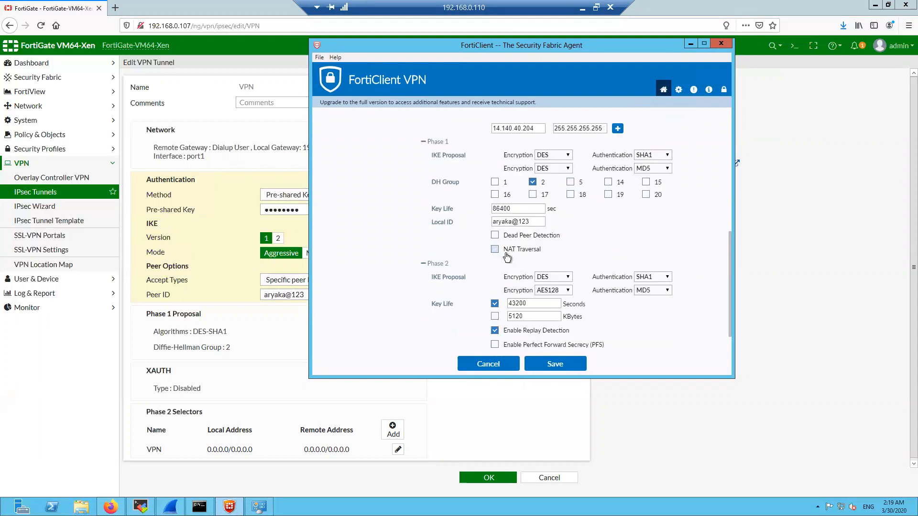
pyautogui.moveTo(540, 249); pyautogui.dragTo(505, 253)
pyautogui.moveTo(543, 253); pyautogui.dragTo(506, 257)
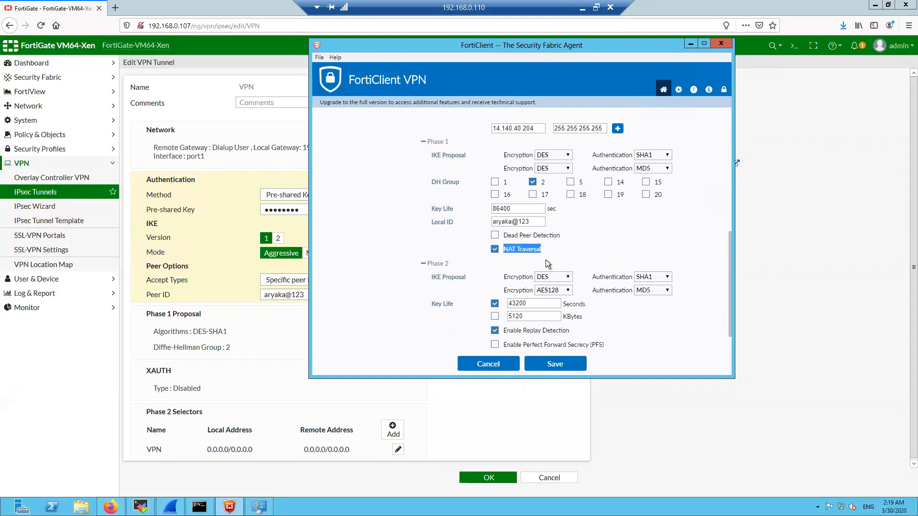
pyautogui.click(588, 233)
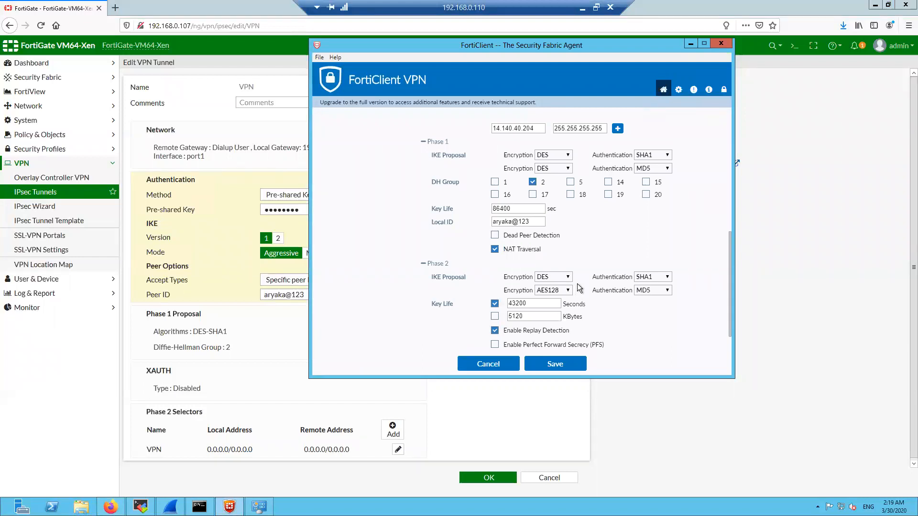
# Tick Perfect Forward Secrecy, then cancel and discard the unsaved changes
pyautogui.scroll(-1, 486, 303)
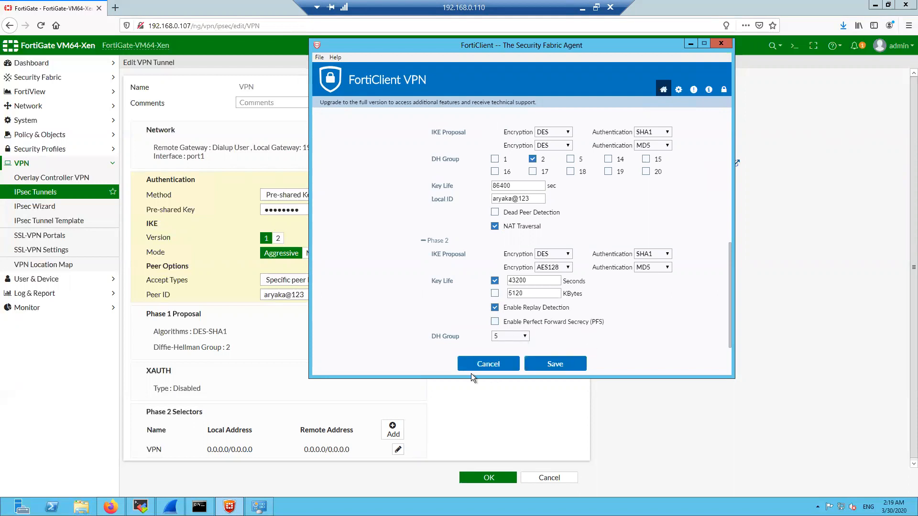
pyautogui.click(599, 322)
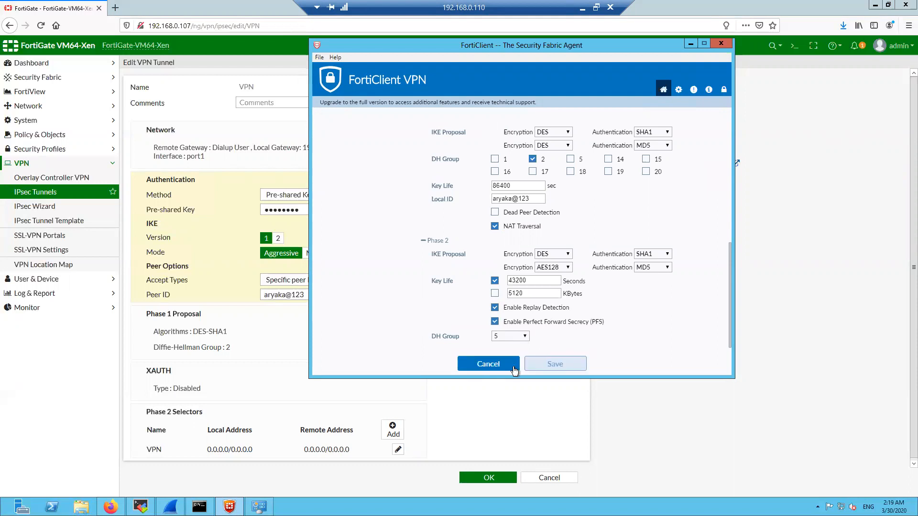
pyautogui.click(498, 366)
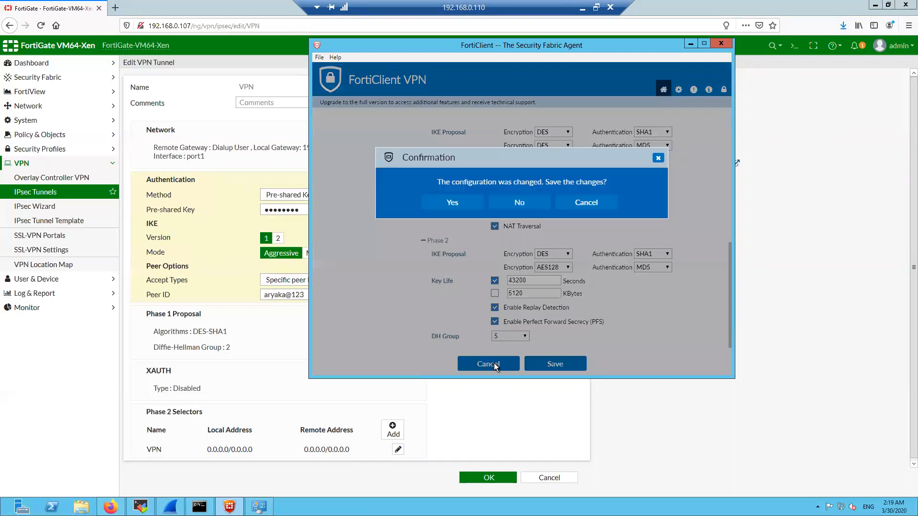
pyautogui.click(519, 203)
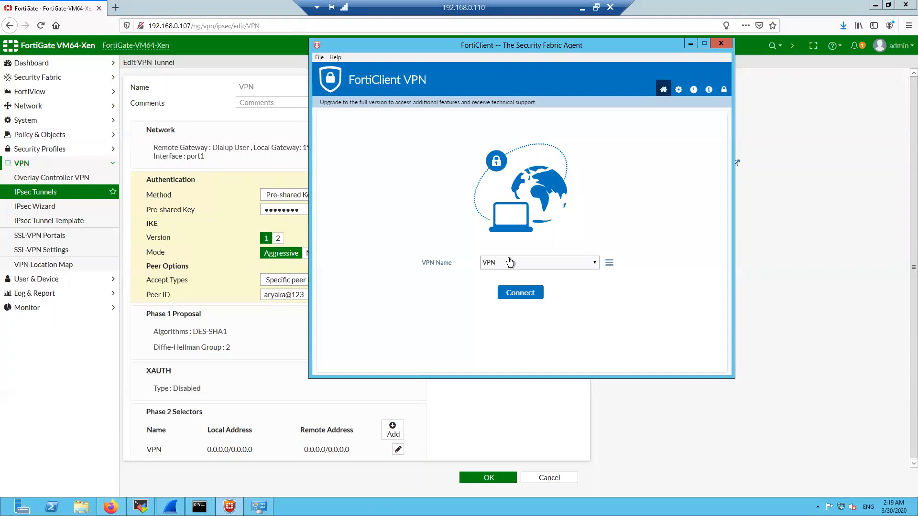
# Move the FortiClient window aside and connect the 'VPN' IPsec tunnel
pyautogui.moveTo(506, 47); pyautogui.dragTo(651, 78)
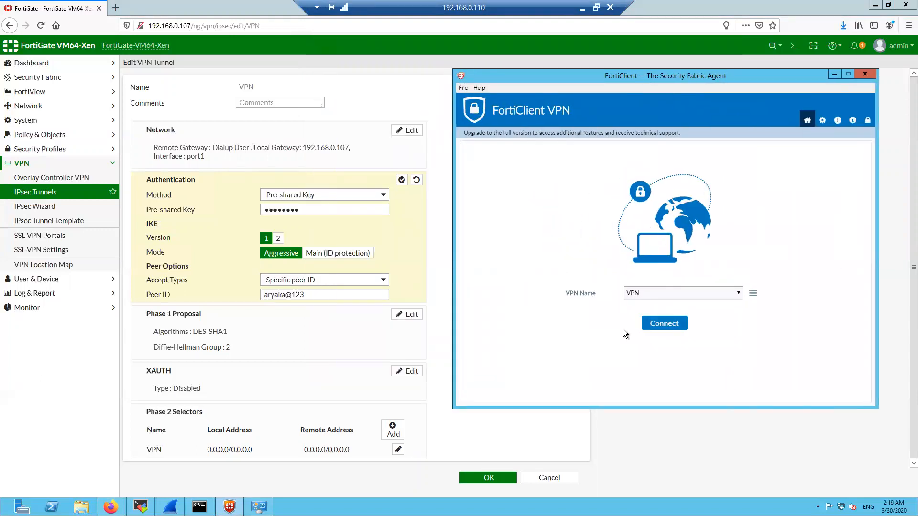
pyautogui.click(654, 325)
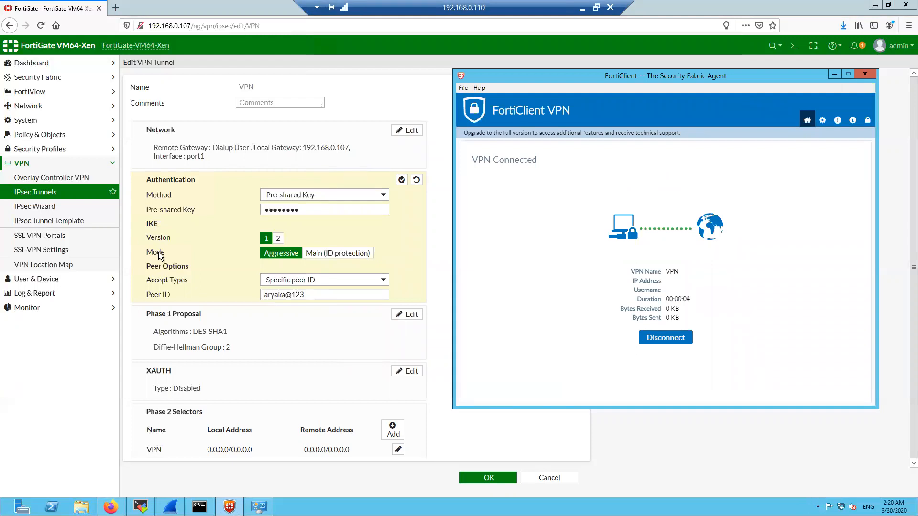
# Show the VPN_0 tunnel details, then the IPsec tunnel summary, in the FortiGate CLI
pyautogui.click(141, 507)
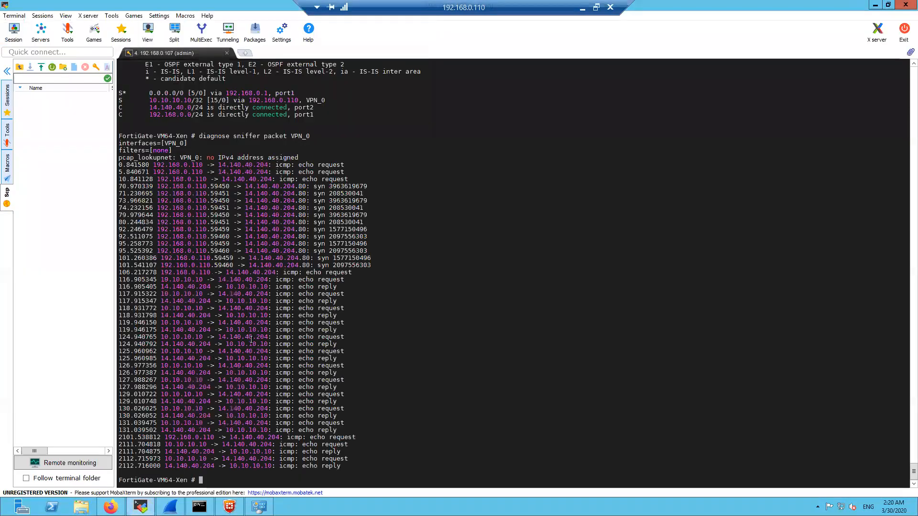
pyautogui.press('Return')
pyautogui.press('Return')
pyautogui.press('Return')
pyautogui.press('Return')
pyautogui.press('Return')
pyautogui.press('Return')
pyautogui.write('get vp')
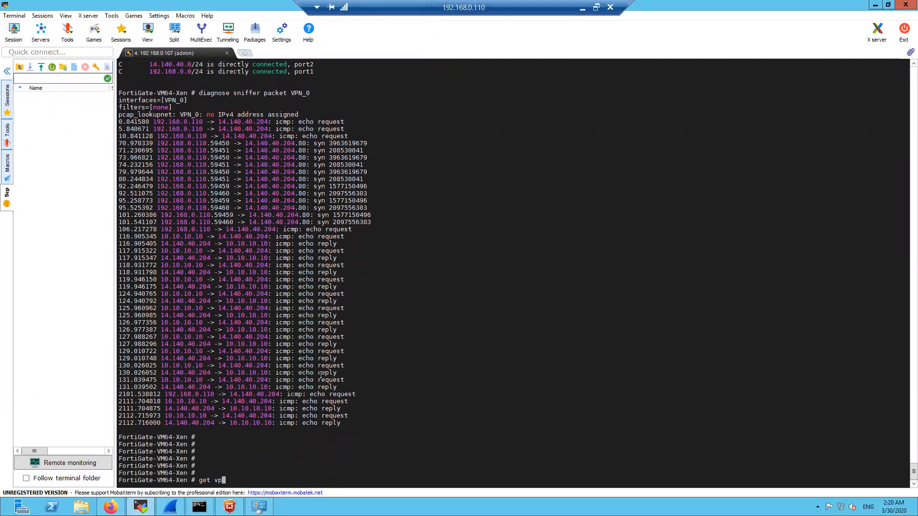
pyautogui.write('n ipsec tunnel name VPN_0')
pyautogui.press('Return')
pyautogui.press('Up')
pyautogui.press('BackSpace')
pyautogui.press('BackSpace')
pyautogui.press('BackSpace')
pyautogui.press('BackSpace')
pyautogui.press('BackSpace')
pyautogui.press('BackSpace')
pyautogui.press('BackSpace')
pyautogui.press('BackSpace')
pyautogui.press('BackSpace')
pyautogui.press('BackSpace')
pyautogui.write('summary')
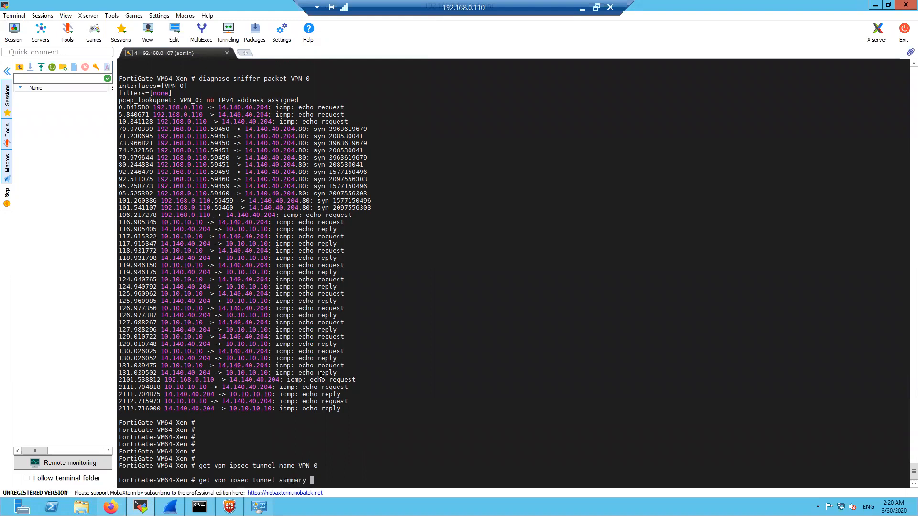
pyautogui.press('Return')
# Show the details of tunnel VPN_1 with get vpn ipsec tunnel name VPN_1
pyautogui.press('Return')
pyautogui.press('Up')
pyautogui.press('BackSpace')
pyautogui.press('Up')
pyautogui.press('BackSpace')
pyautogui.write('1')
pyautogui.press('Return')
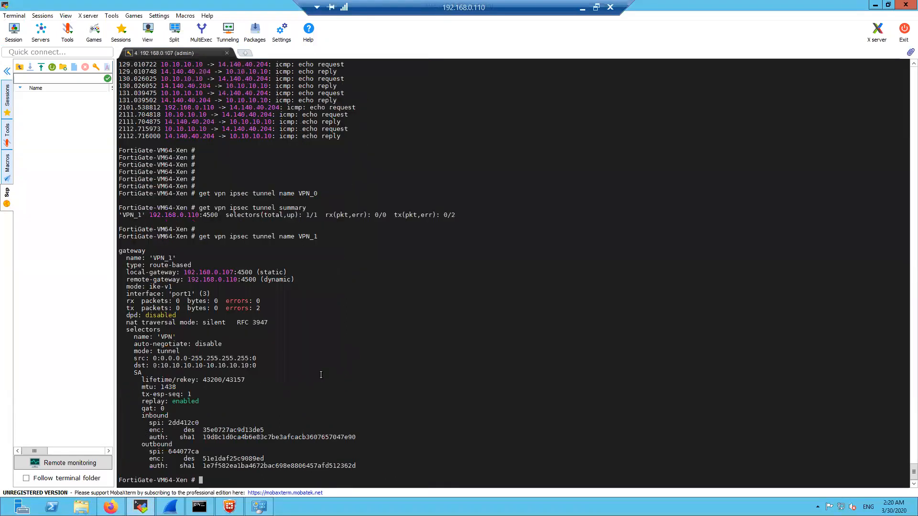
pyautogui.press('Return')
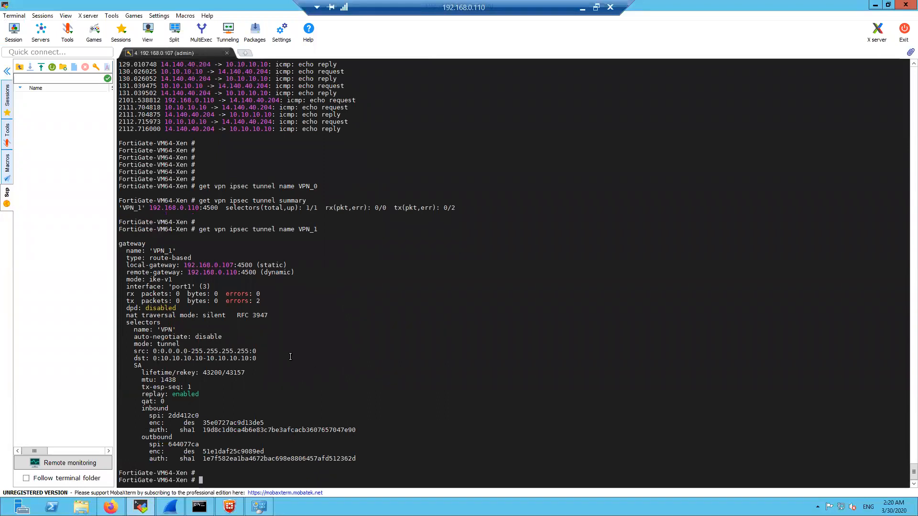
# Highlight VPN_1's zero rx and tx packet counts, then rerun its tunnel details
pyautogui.moveTo(127, 294); pyautogui.dragTo(183, 294)
pyautogui.moveTo(123, 302); pyautogui.dragTo(182, 300)
pyautogui.click(376, 298)
pyautogui.press('Return')
pyautogui.press('Return')
pyautogui.press('Up')
pyautogui.press('Return')
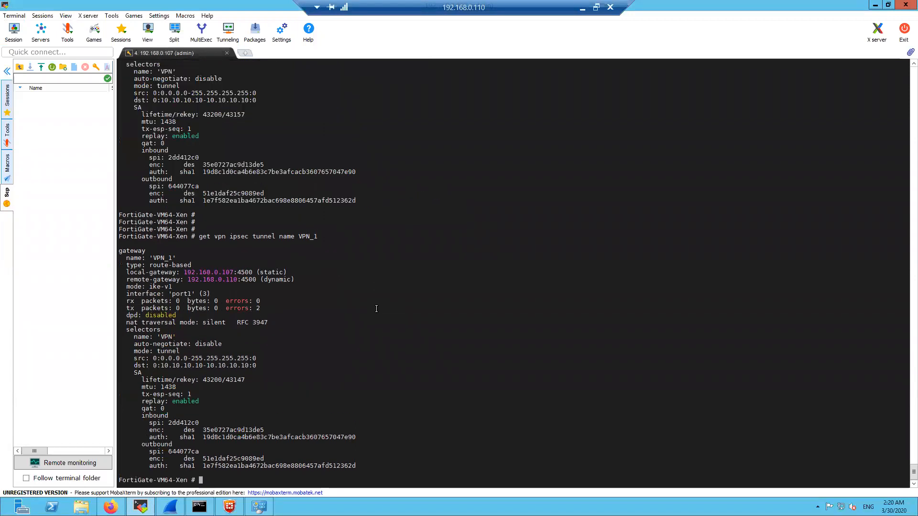
# Ping 14.140.40.204 from Command Prompt without a source address; the requests time out
pyautogui.click(199, 507)
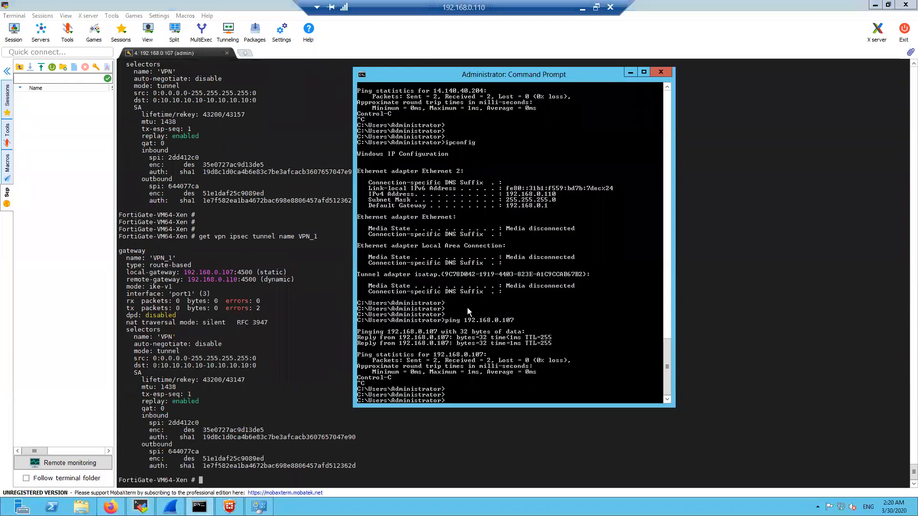
pyautogui.press('Return')
pyautogui.press('Return')
pyautogui.press('Return')
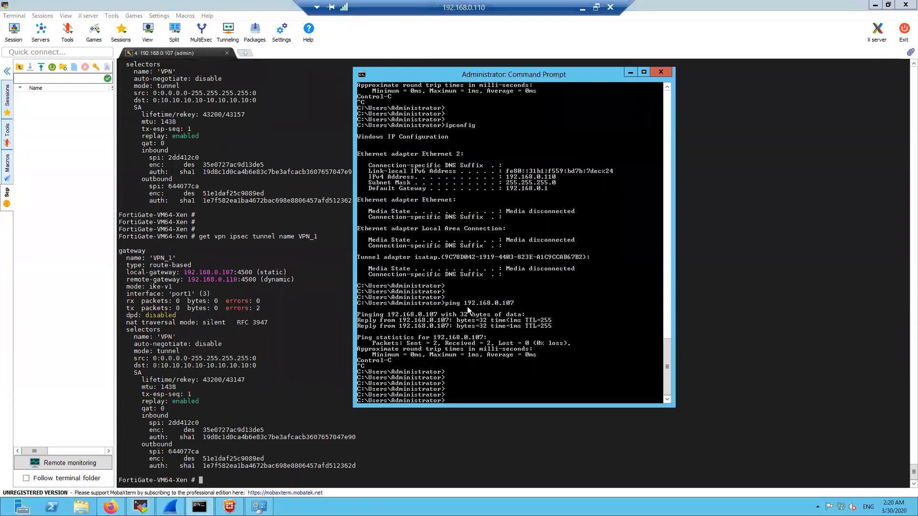
pyautogui.press('Up')
pyautogui.press('Up')
pyautogui.press('Up')
pyautogui.press('BackSpace')
pyautogui.press('BackSpace')
pyautogui.press('BackSpace')
pyautogui.press('BackSpace')
pyautogui.press('BackSpace')
pyautogui.press('BackSpace')
pyautogui.press('BackSpace')
pyautogui.press('Return')
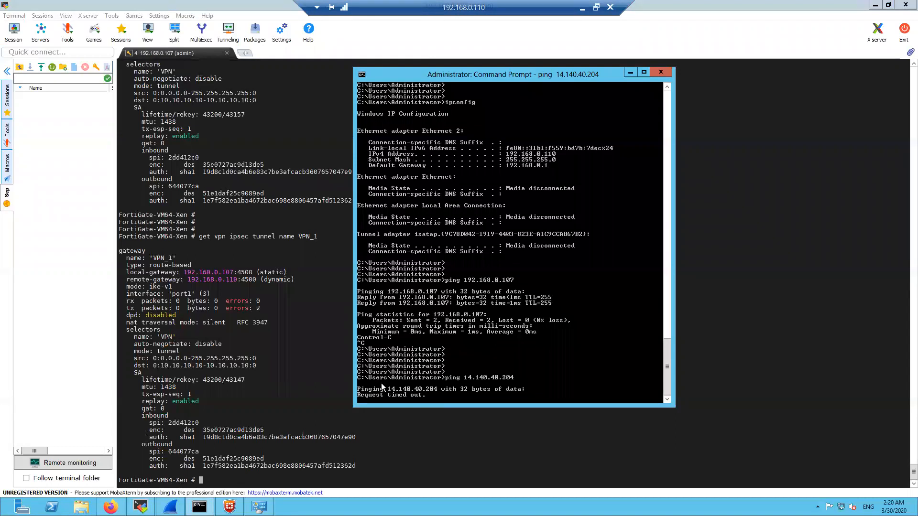
pyautogui.click(295, 392)
# Rerun the VPN_1 tunnel details and highlight its received packet count of 2
pyautogui.press('Up')
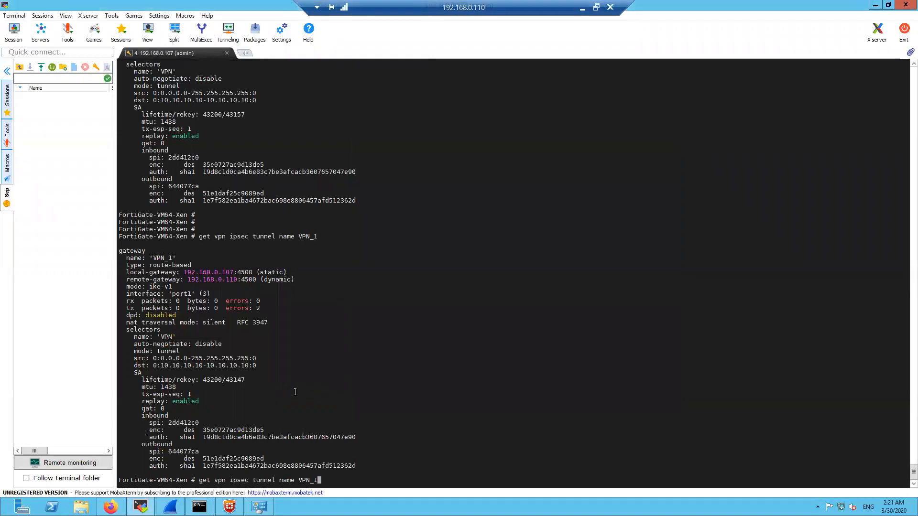
pyautogui.press('Return')
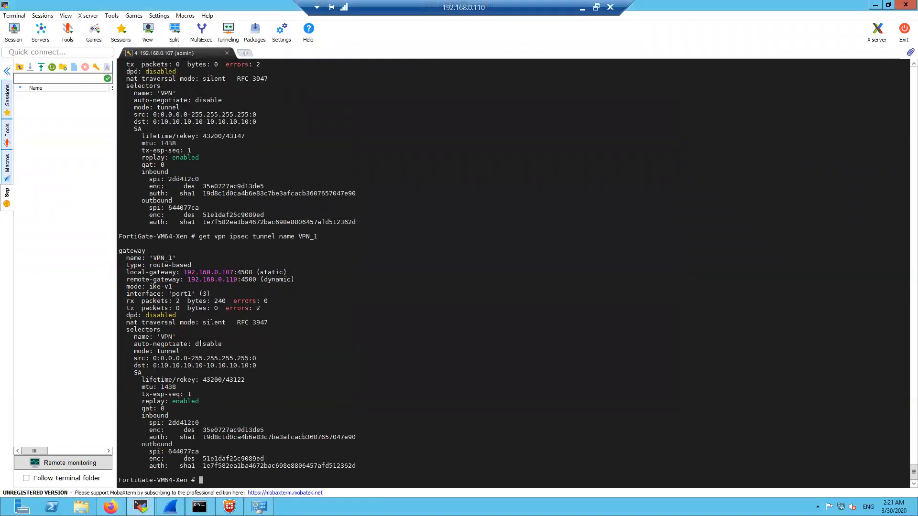
pyautogui.doubleClick(176, 301)
pyautogui.click(378, 335)
# Start a packet capture with diagnose sniffer packet VPN_1
pyautogui.press('Return')
pyautogui.press('Return')
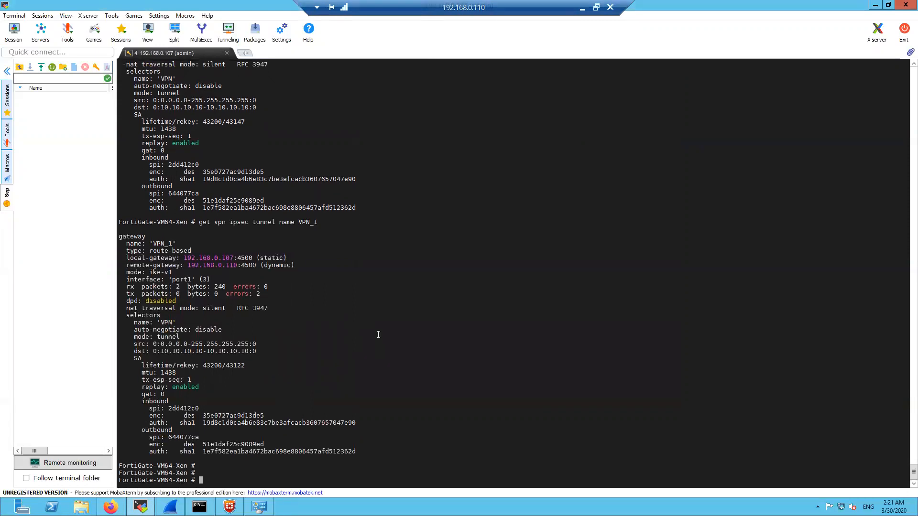
pyautogui.press('Return')
pyautogui.press('Return')
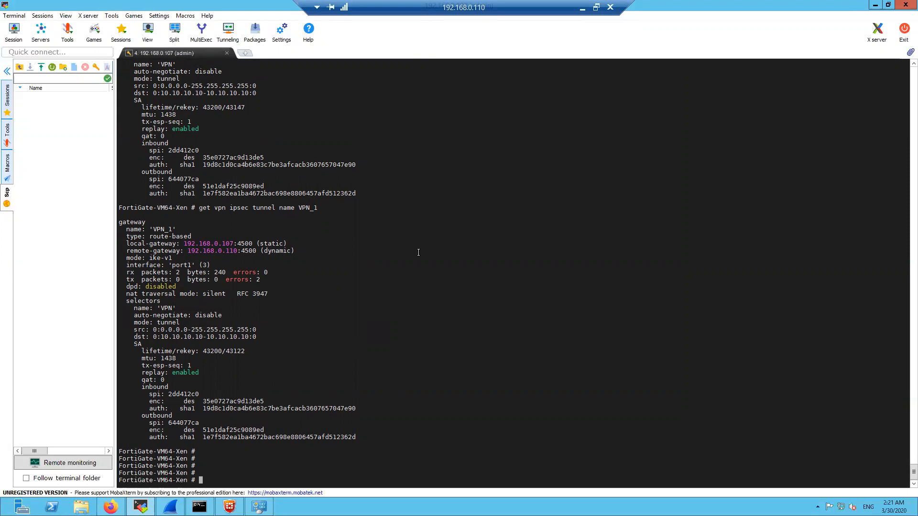
pyautogui.write('diagnose sniffer packet ')
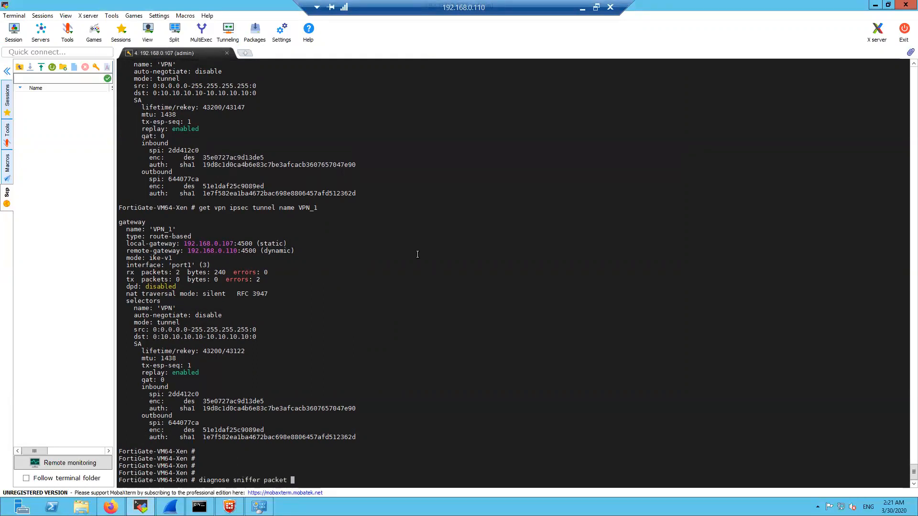
pyautogui.write('VPN_1')
pyautogui.press('Return')
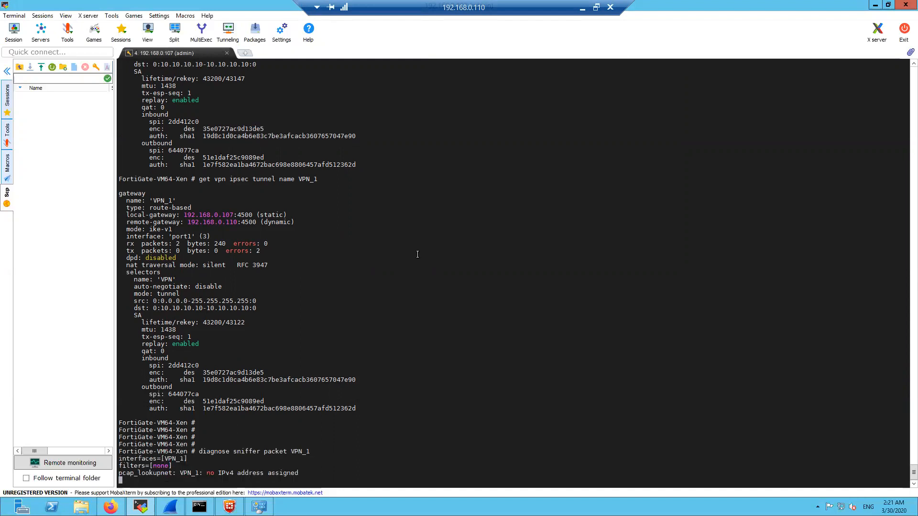
pyautogui.click(199, 507)
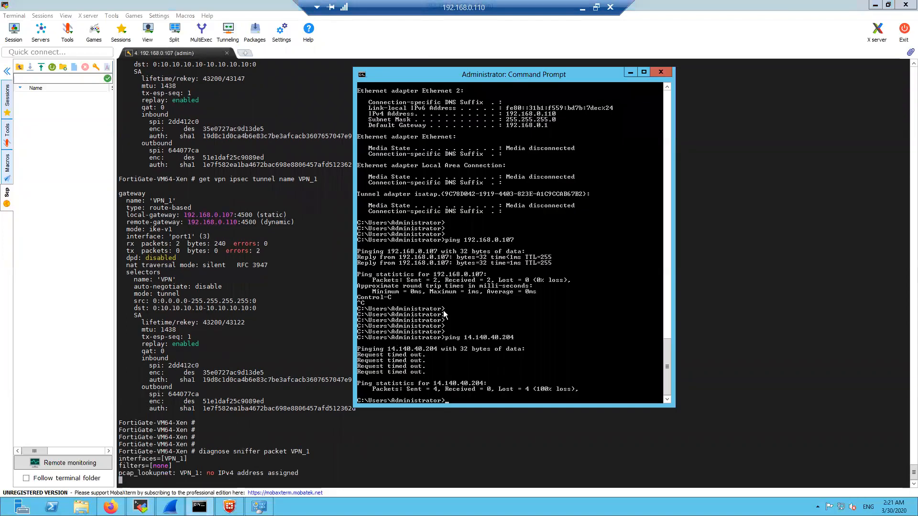
# Rerun the ping to 14.140.40.204 and highlight the 192.168.0.110 source in the capture
pyautogui.press('Up')
pyautogui.press('Return')
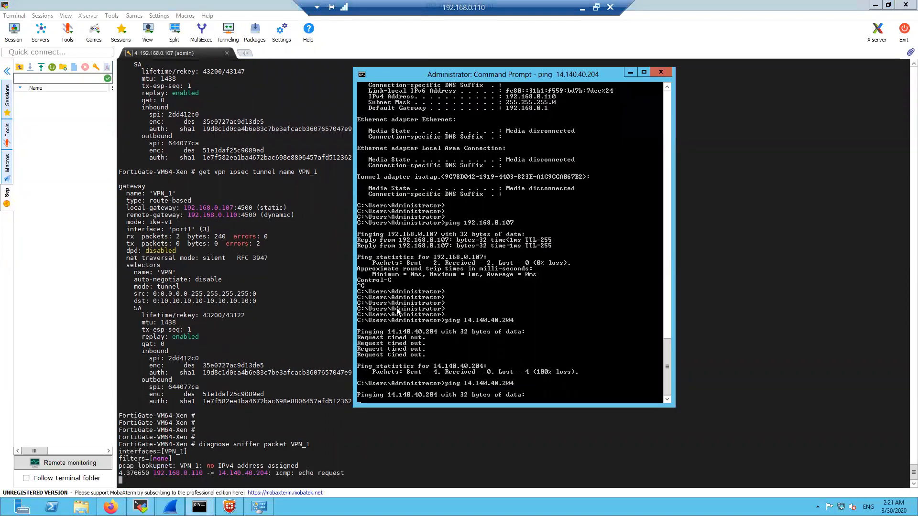
pyautogui.click(160, 474)
pyautogui.moveTo(159, 474); pyautogui.dragTo(201, 474)
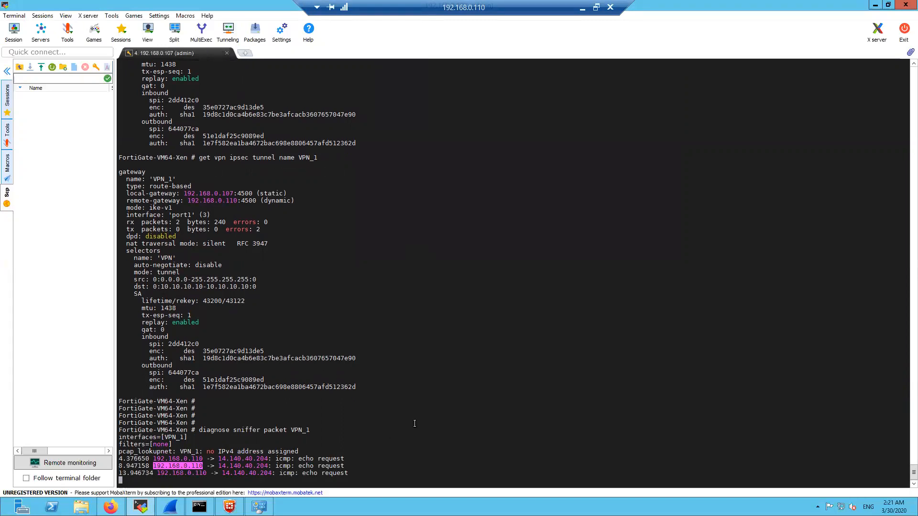
pyautogui.moveTo(219, 459); pyautogui.dragTo(269, 459)
pyautogui.click(220, 459)
# Highlight the 14.140.40.204 destination, stop the capture, and start typing a router info command
pyautogui.moveTo(219, 452); pyautogui.dragTo(268, 451)
pyautogui.doubleClick(570, 390)
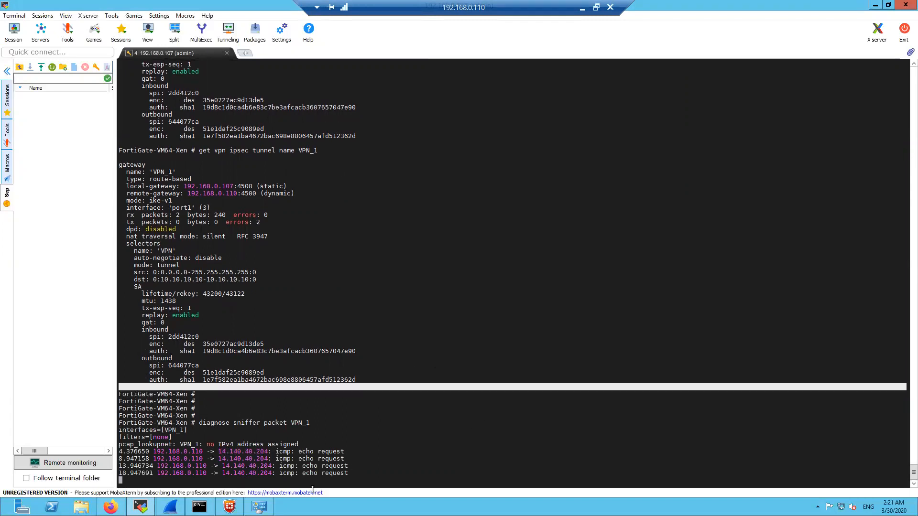
pyautogui.click(369, 449)
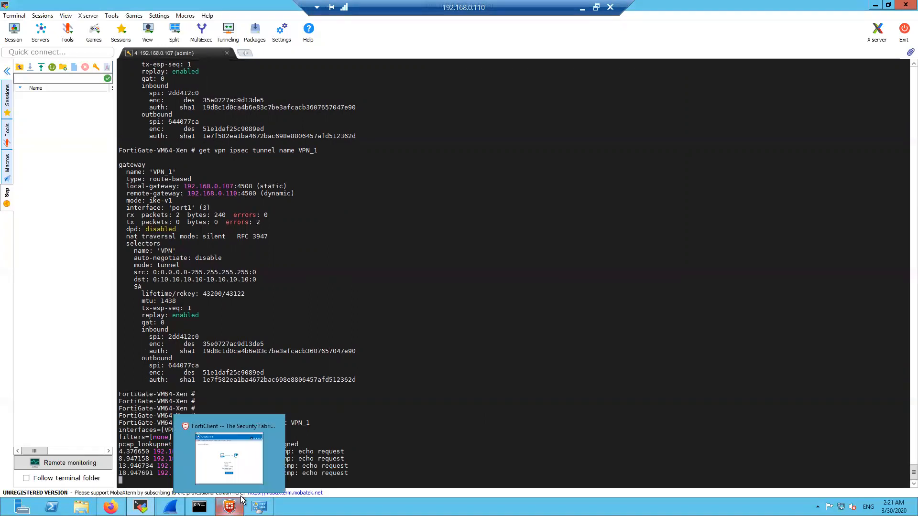
pyautogui.doubleClick(381, 421)
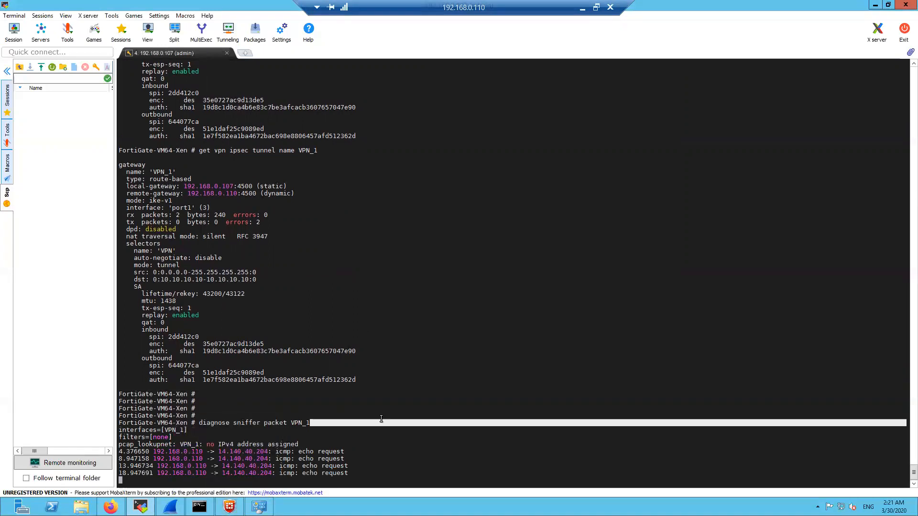
pyautogui.hotkey('ctrl', 'c')
pyautogui.write('get ro')
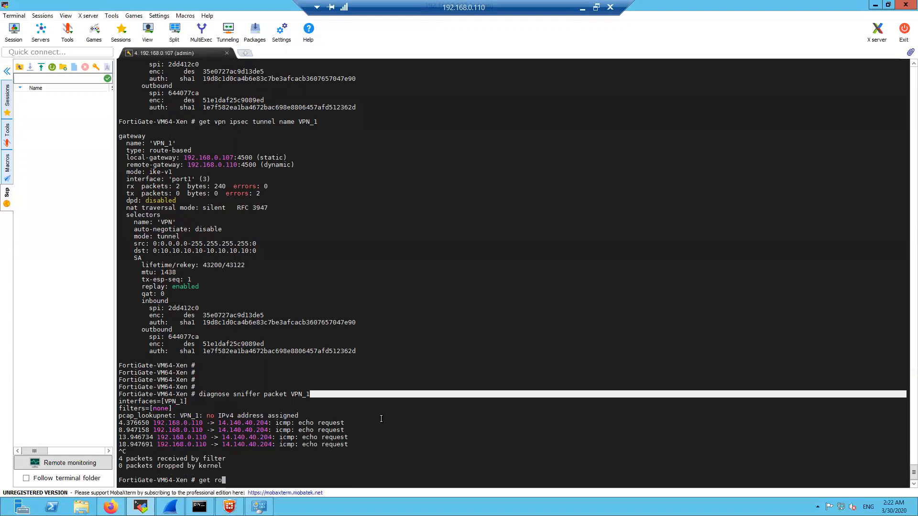
pyautogui.write('uter infp')
# Show the detailed routing table and highlight the 10.10.10.10 route via VPN_1
pyautogui.press('BackSpace')
pyautogui.press('BackSpace')
pyautogui.write('o routing-table ')
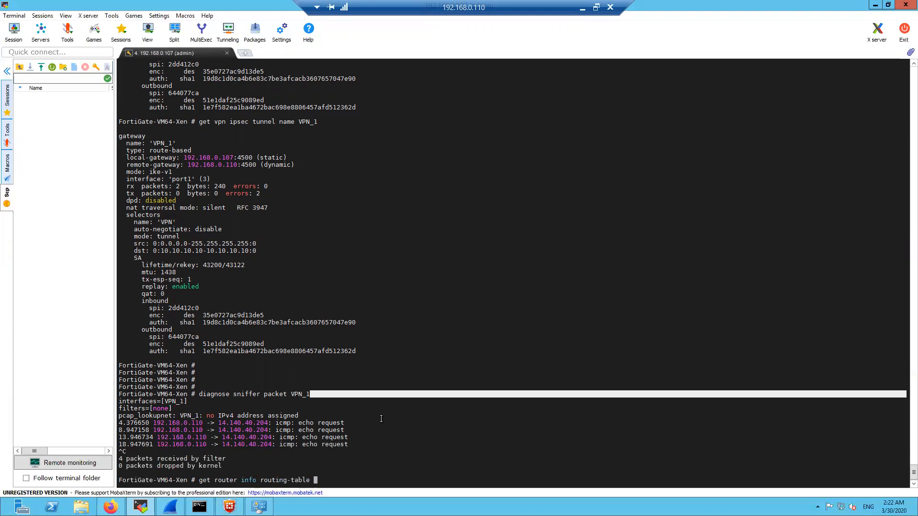
pyautogui.write('details')
pyautogui.press('Return')
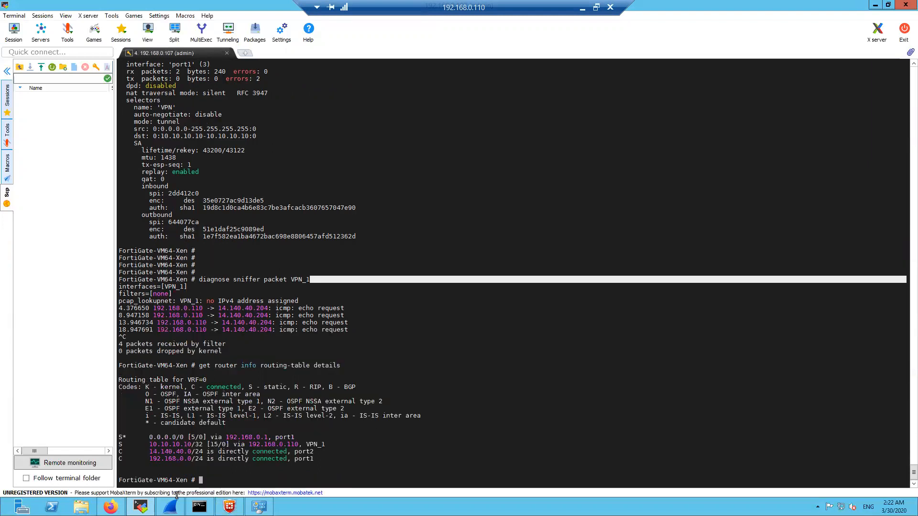
pyautogui.moveTo(149, 445); pyautogui.dragTo(201, 445)
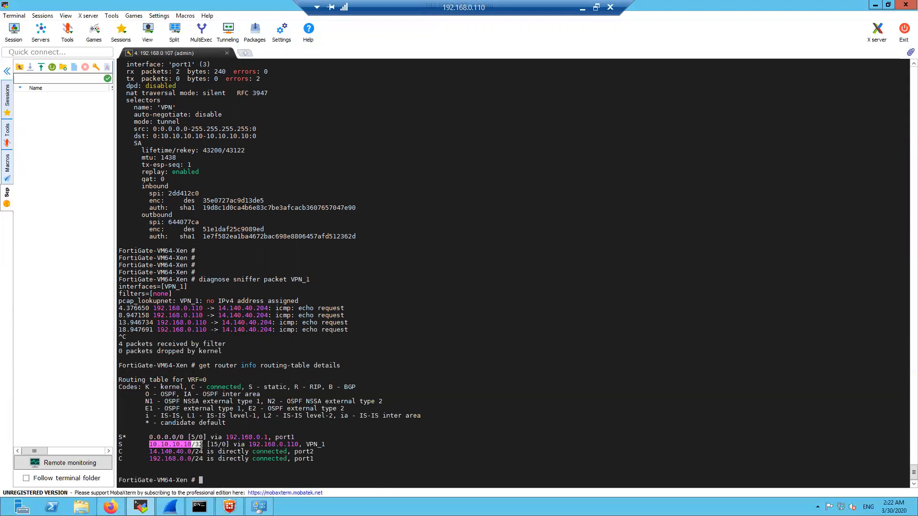
# Shift the FortiClient window left and re-highlight the 10.10.10.10 and default routes
pyautogui.click(229, 507)
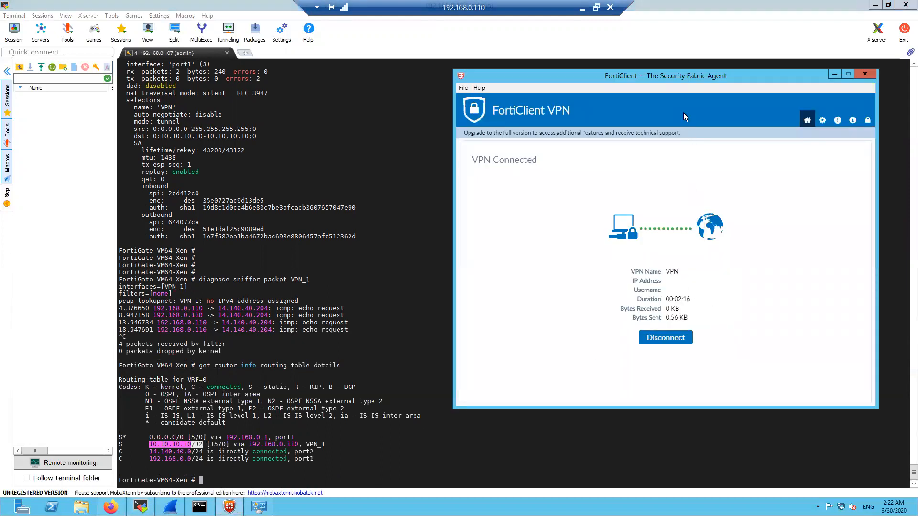
pyautogui.moveTo(676, 79); pyautogui.dragTo(650, 78)
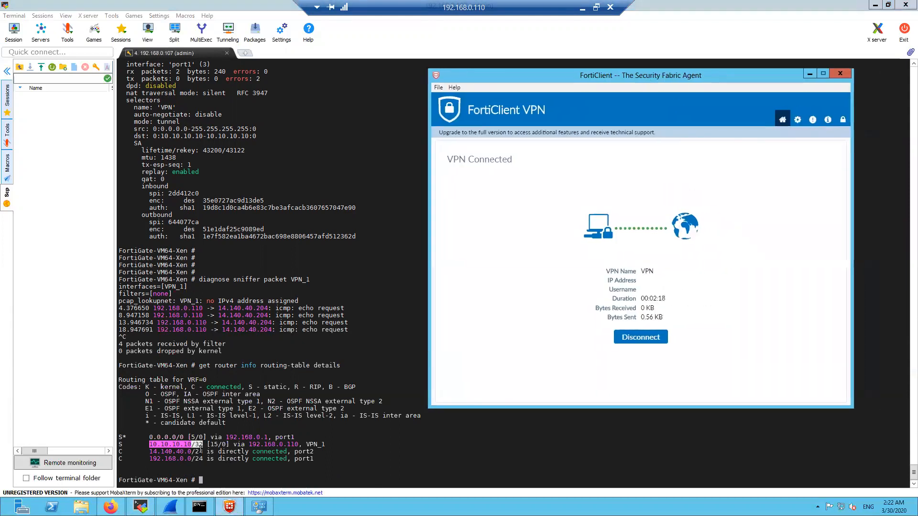
pyautogui.click(167, 448)
pyautogui.moveTo(149, 444); pyautogui.dragTo(193, 444)
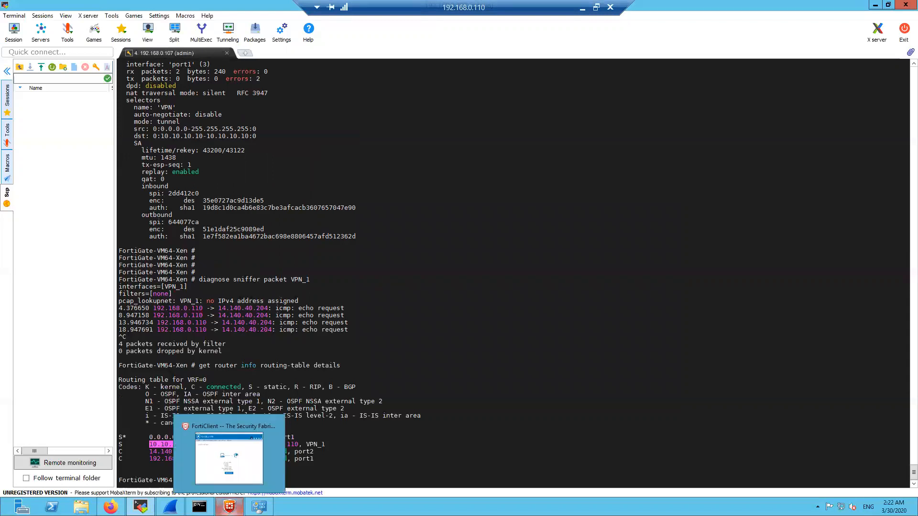
pyautogui.doubleClick(386, 364)
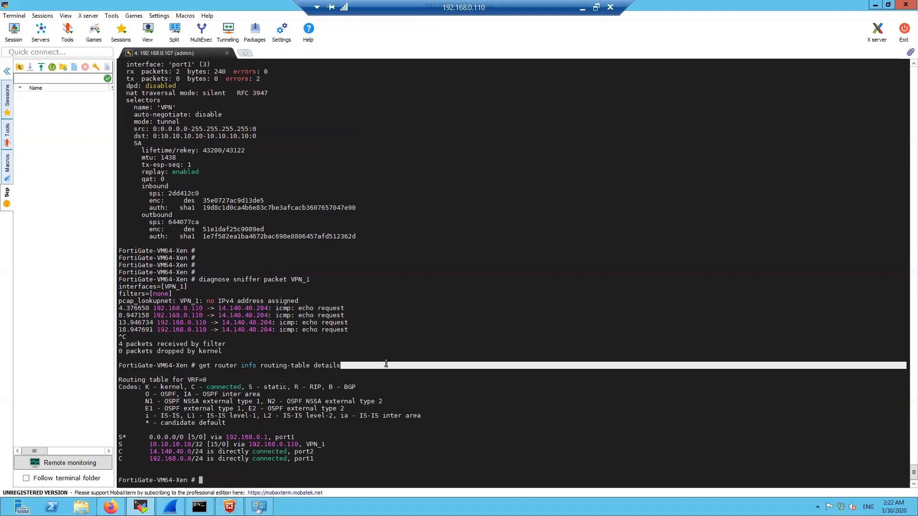
pyautogui.click(360, 444)
pyautogui.moveTo(328, 433); pyautogui.dragTo(331, 433)
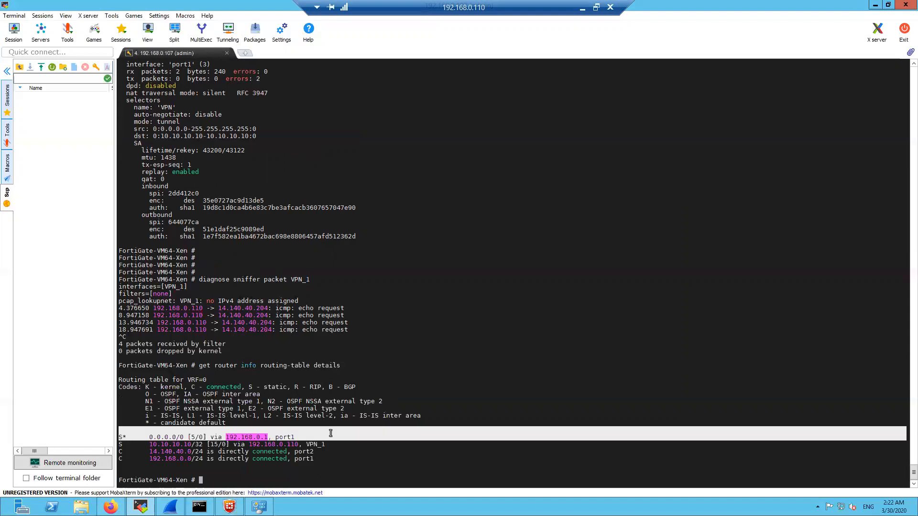
# Restart the diagnose sniffer packet VPN_1 capture
pyautogui.press('Return')
pyautogui.press('Return')
pyautogui.press('Return')
pyautogui.press('Return')
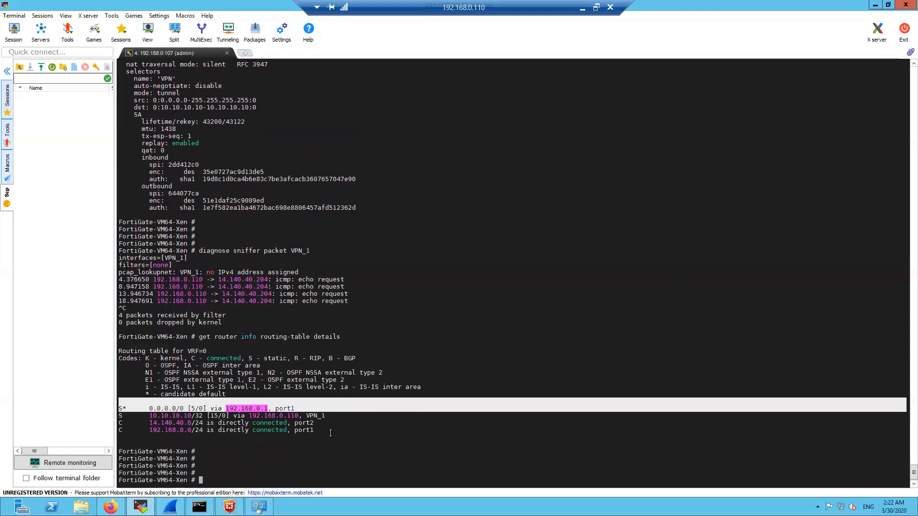
pyautogui.press('Up')
pyautogui.press('Up')
pyautogui.press('Return')
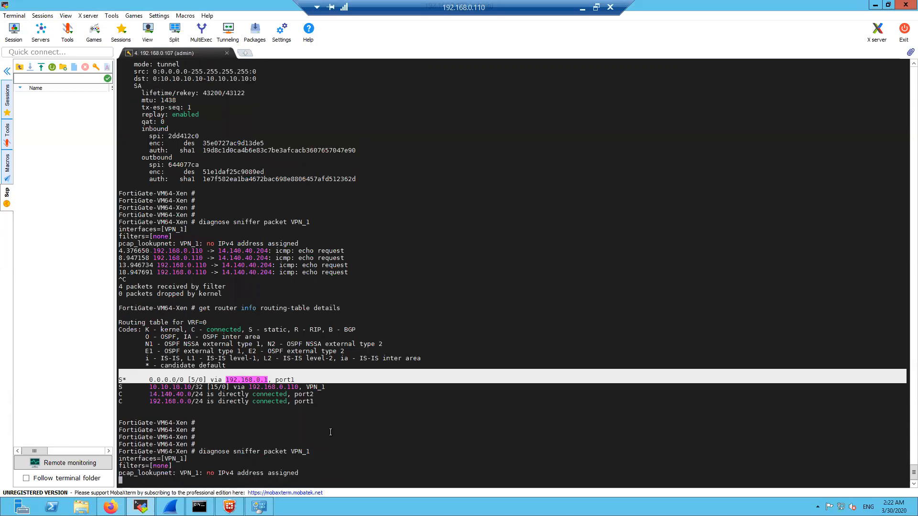
# Ping 14.140.40.204 with source -S 10.10.10.10, getting four replies
pyautogui.click(199, 507)
pyautogui.press('Up')
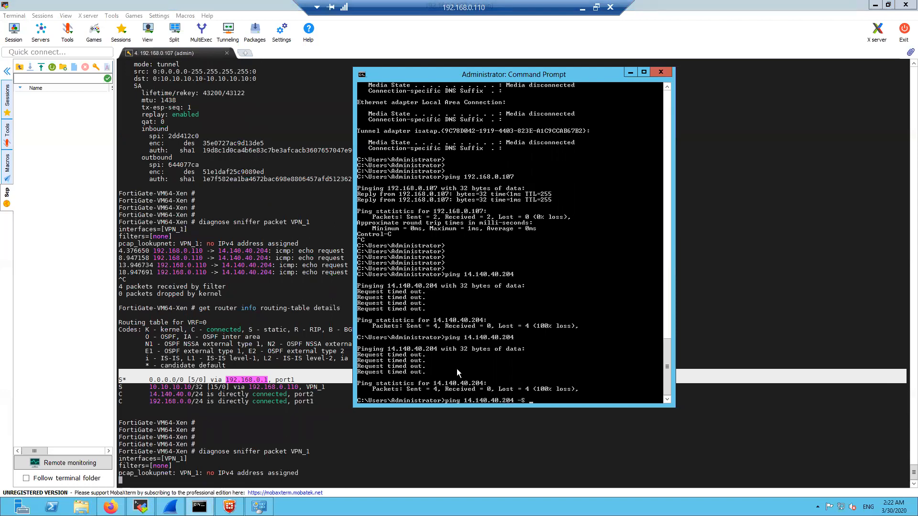
pyautogui.write('-S 10.10.10.10')
pyautogui.press('Return')
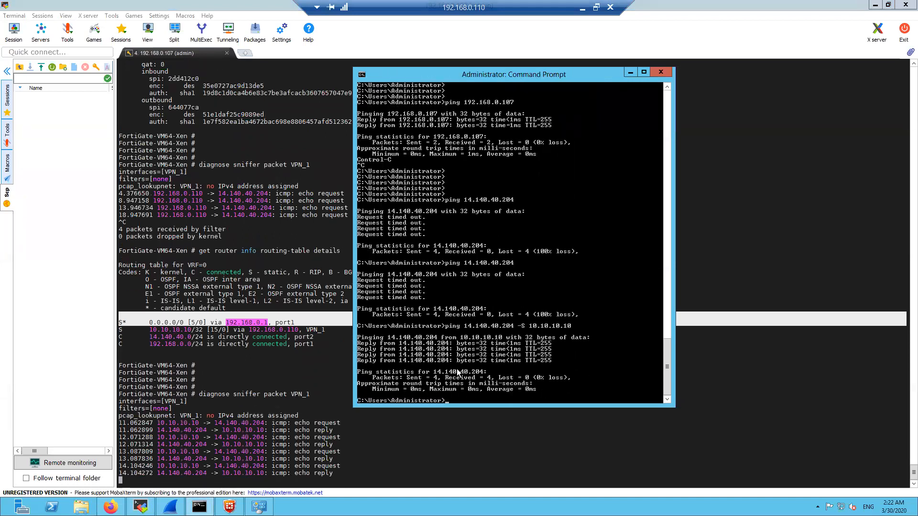
# Stop the VPN_1 capture showing 8 packets, then disconnect the FortiClient VPN
pyautogui.click(360, 460)
pyautogui.hotkey('ctrl', 'c')
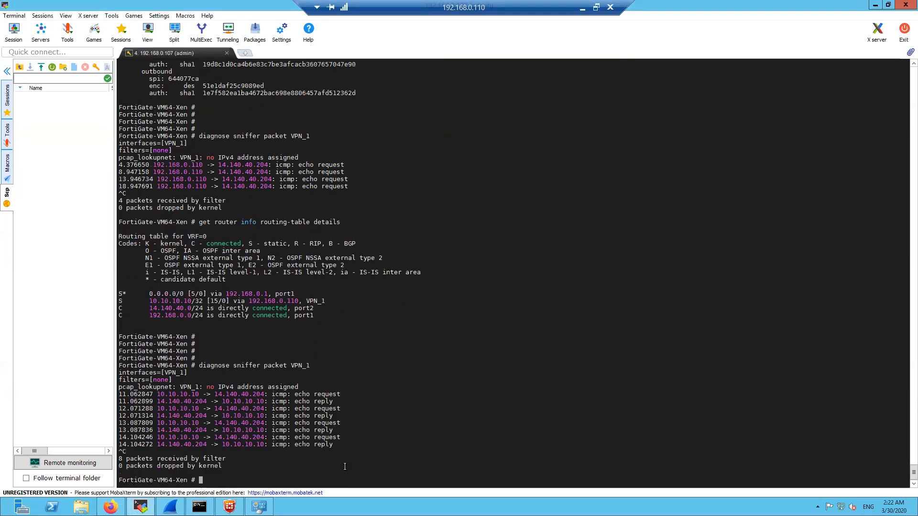
pyautogui.click(235, 505)
pyautogui.click(624, 334)
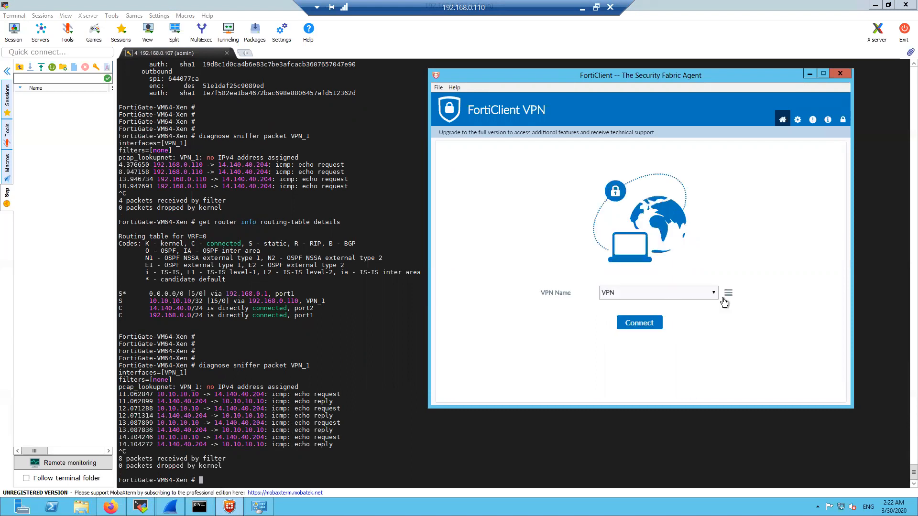
# Edit the 'VPN' connection and select its assigned IP 10.10.10.10 and 255.255.255.255 mask
pyautogui.click(725, 295)
pyautogui.click(705, 313)
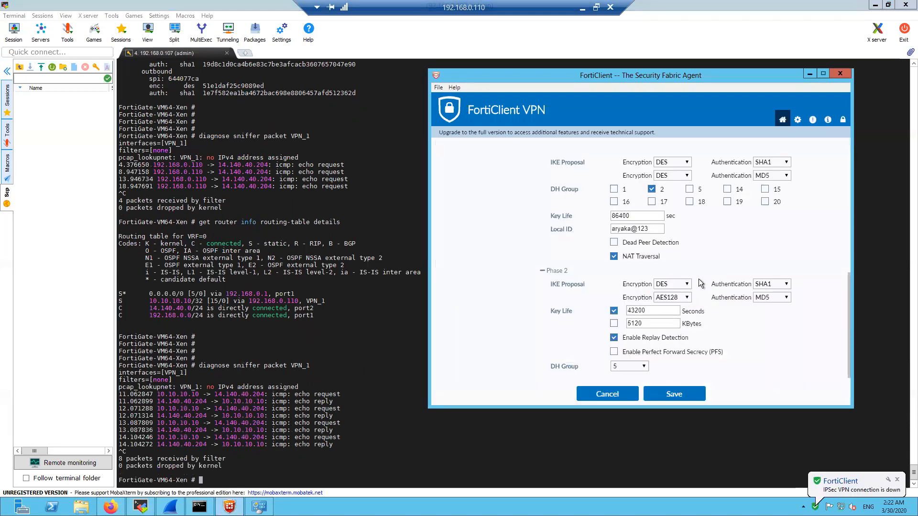
pyautogui.scroll(3, 675, 252)
pyautogui.moveTo(663, 254); pyautogui.dragTo(625, 255)
pyautogui.click(758, 253)
pyautogui.moveTo(758, 253); pyautogui.dragTo(712, 254)
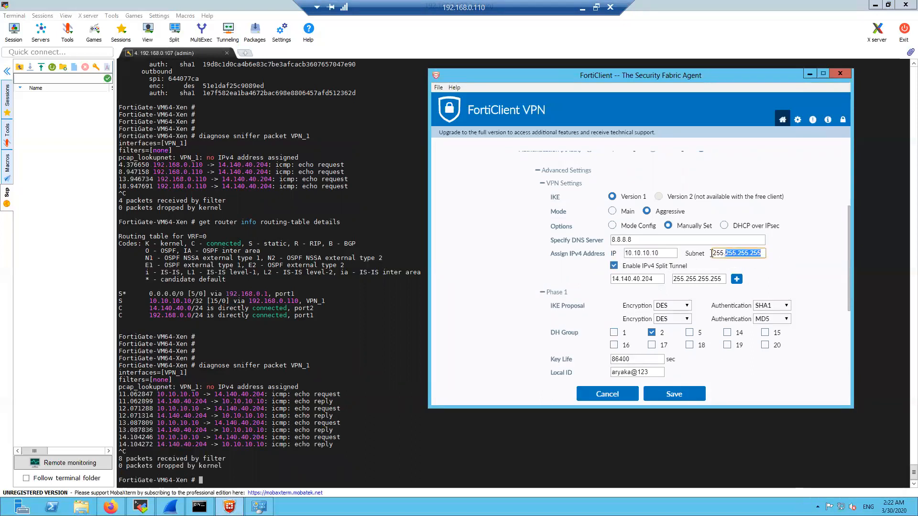
pyautogui.click(790, 275)
pyautogui.moveTo(663, 254); pyautogui.dragTo(613, 257)
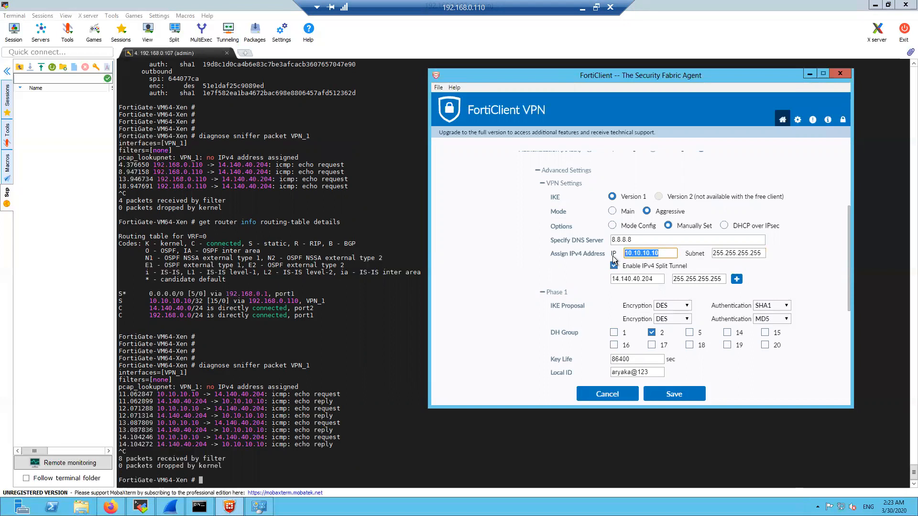
# Run ipconfig in Command Prompt to list the PC's adapter addresses
pyautogui.click(199, 507)
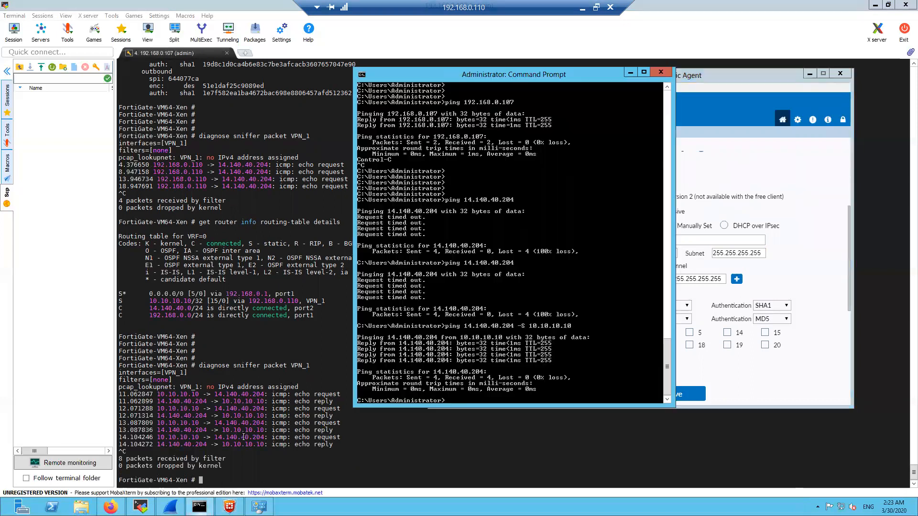
pyautogui.moveTo(465, 75); pyautogui.dragTo(219, 67)
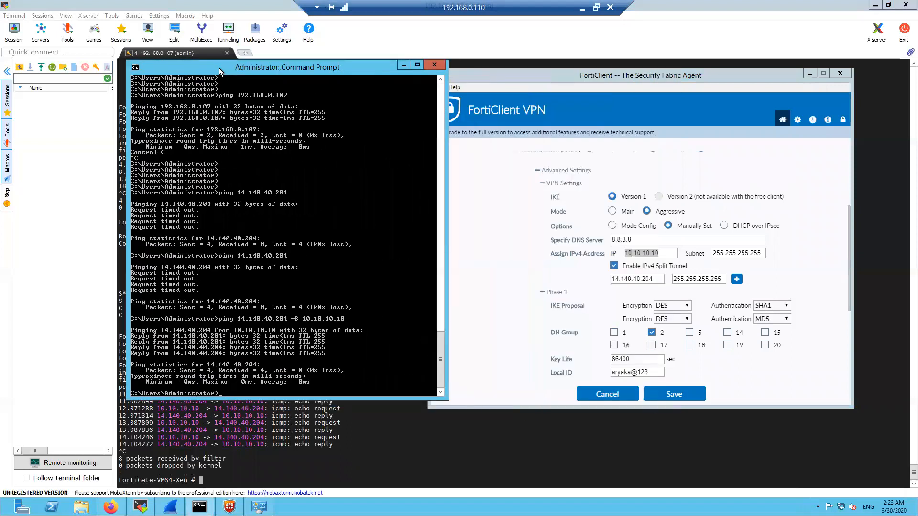
pyautogui.press('Return')
pyautogui.press('Return')
pyautogui.press('Return')
pyautogui.write('ipconfig')
pyautogui.press('Return')
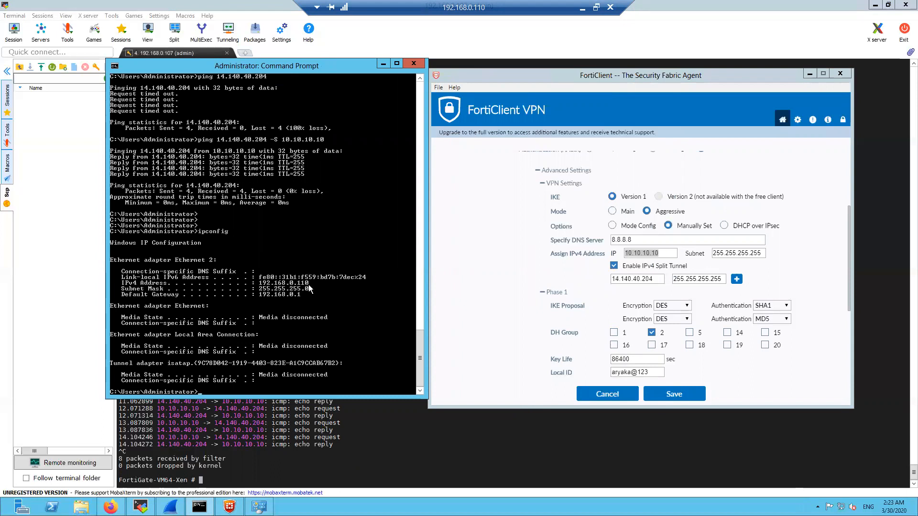
# Change the connection's assigned IPv4 address to 192.168.0.110 and save it
pyautogui.click(626, 254)
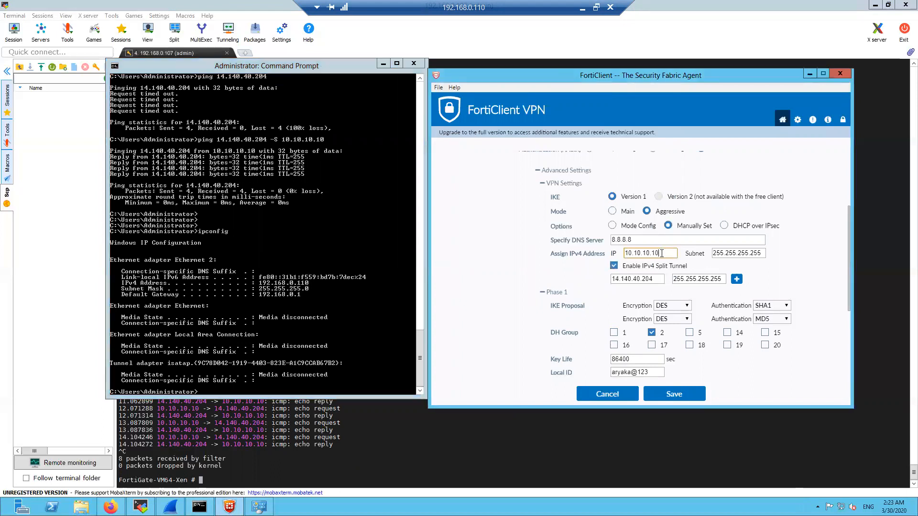
pyautogui.write('192.168.0.110')
pyautogui.click(633, 102)
pyautogui.moveTo(763, 253); pyautogui.dragTo(702, 245)
pyautogui.click(785, 274)
pyautogui.click(656, 397)
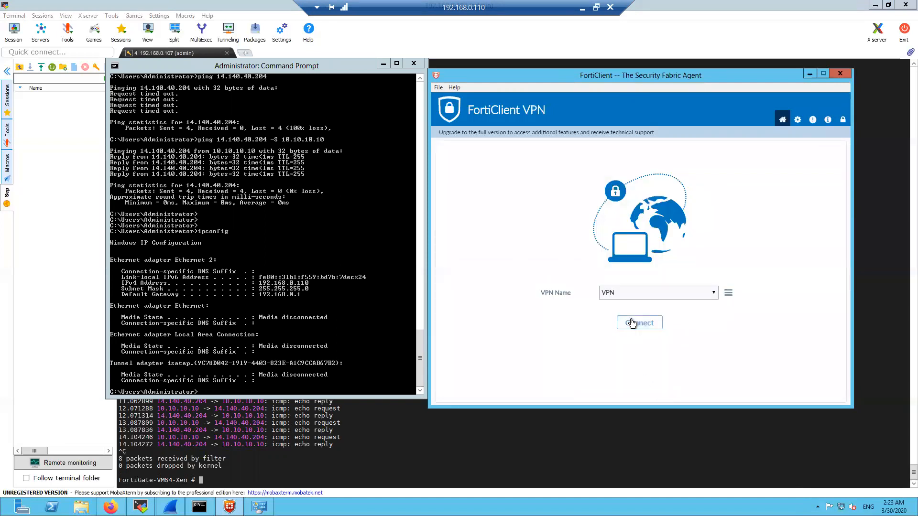
# Move Network and Sharing Center aside and reconnect the FortiClient VPN, adding Network 4
pyautogui.click(259, 507)
pyautogui.moveTo(392, 94); pyautogui.dragTo(170, 53)
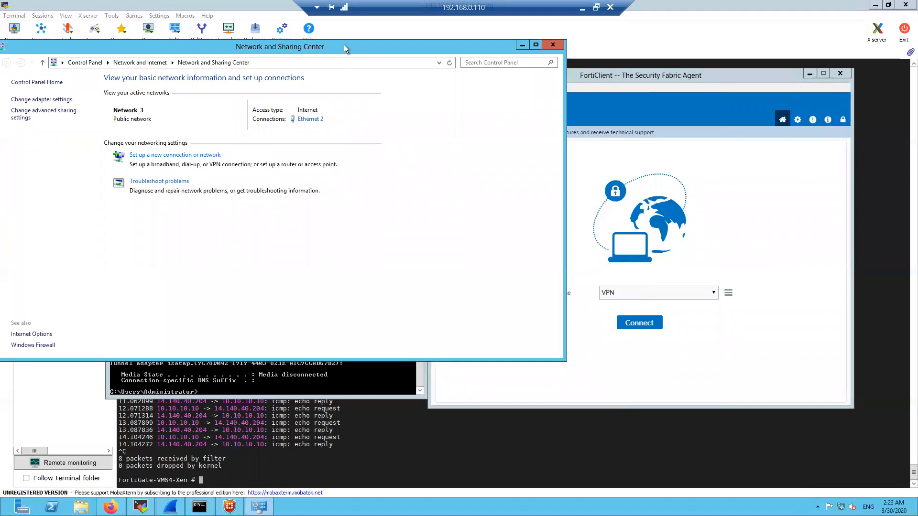
pyautogui.moveTo(345, 46); pyautogui.dragTo(355, 39)
pyautogui.click(621, 279)
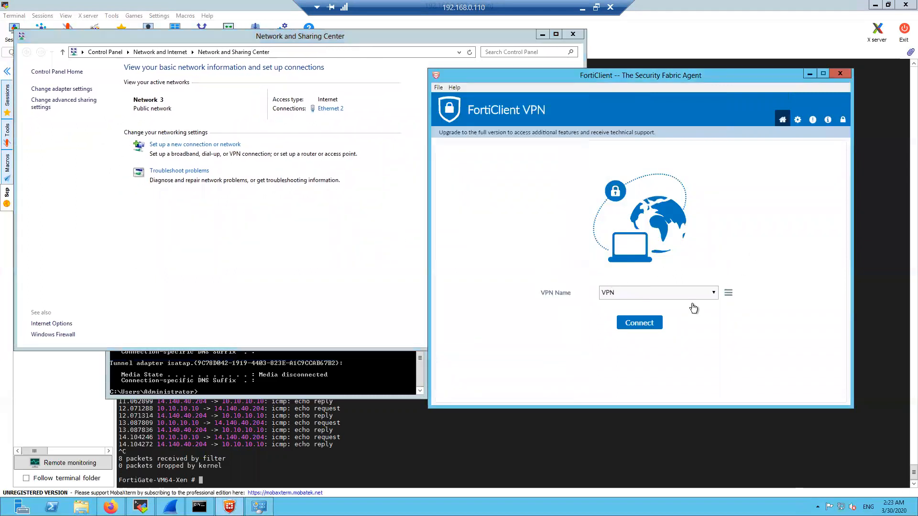
pyautogui.click(654, 324)
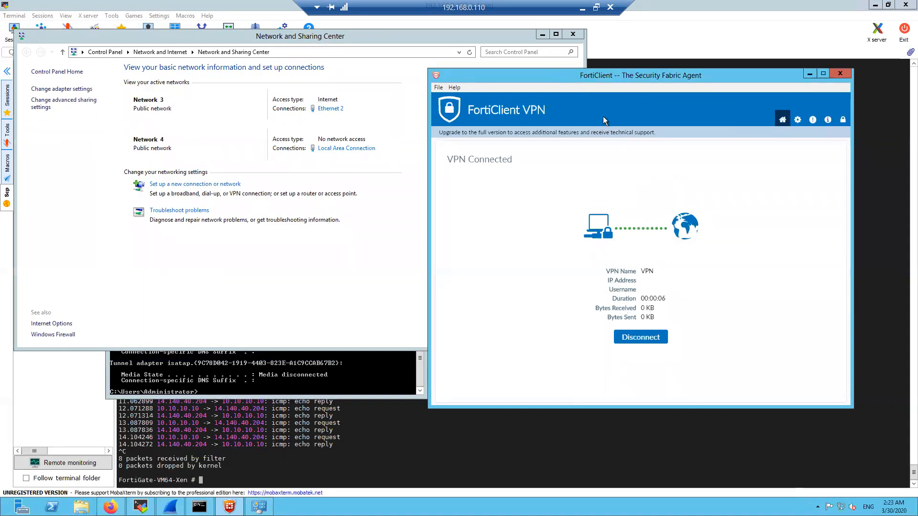
pyautogui.moveTo(613, 77); pyautogui.dragTo(642, 74)
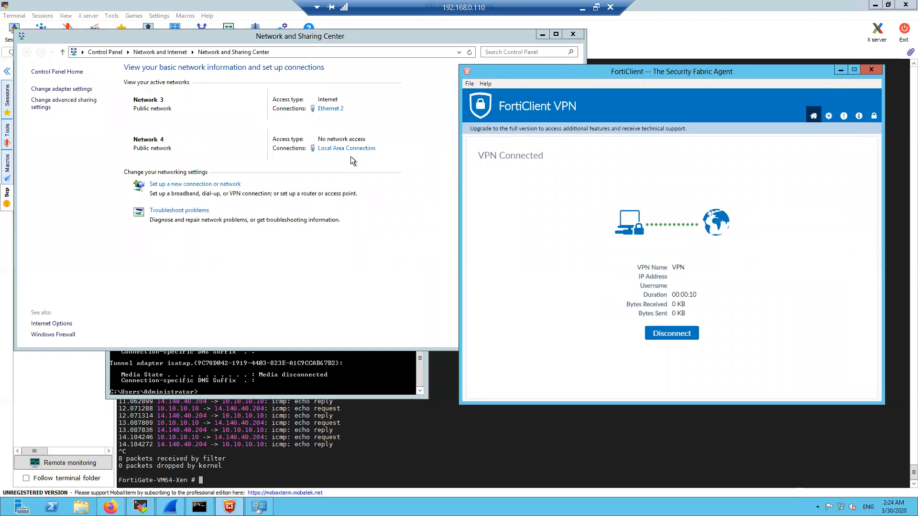
# Rerun the ping to 14.140.40.204 without the -S 10.10.10.10 source option
pyautogui.click(297, 375)
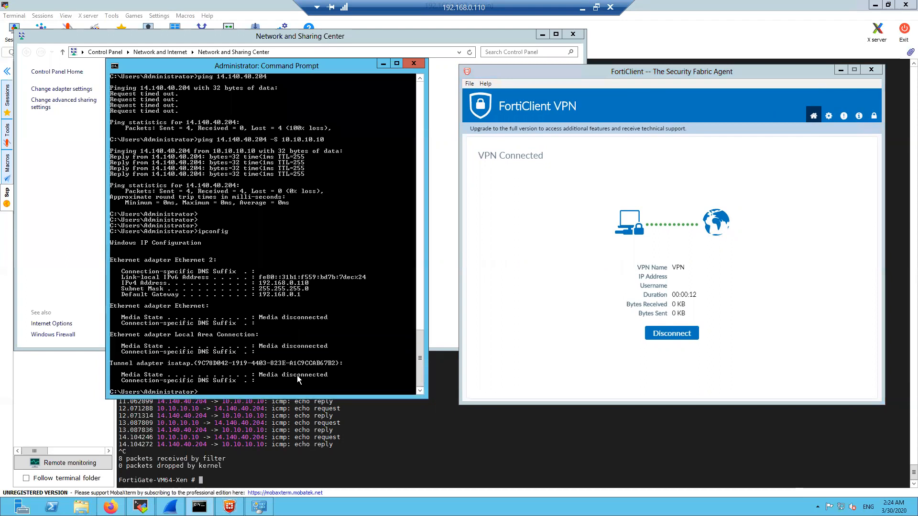
pyautogui.press('Return')
pyautogui.press('Return')
pyautogui.press('Return')
pyautogui.press('Return')
pyautogui.press('Up')
pyautogui.press('Up')
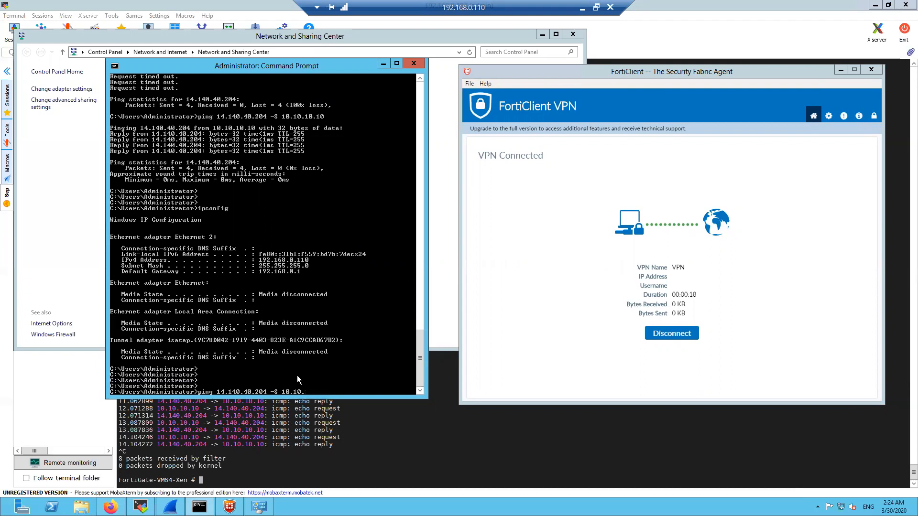
pyautogui.press('BackSpace')
pyautogui.press('BackSpace')
pyautogui.press('BackSpace')
pyautogui.press('Return')
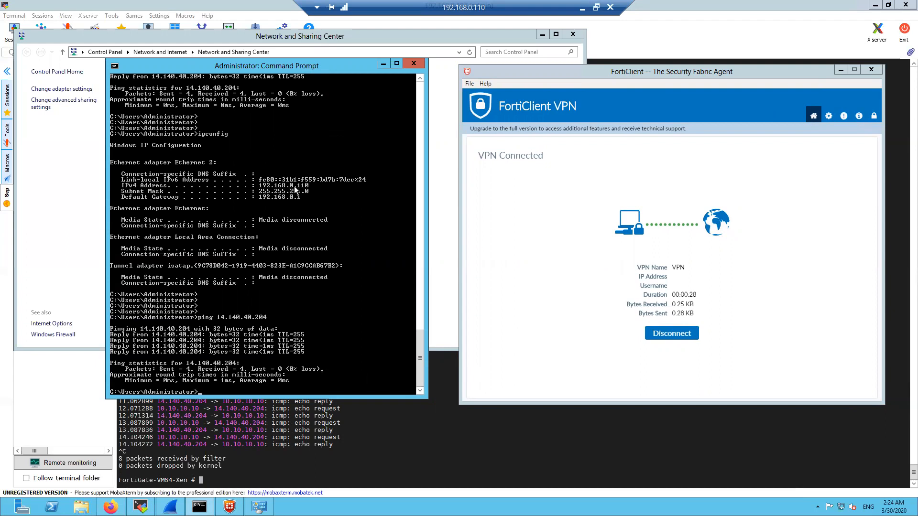
# Start the FortiGate packet sniffer on VPN_0 after briefly running it on VPN_1
pyautogui.click(261, 467)
pyautogui.press('Up')
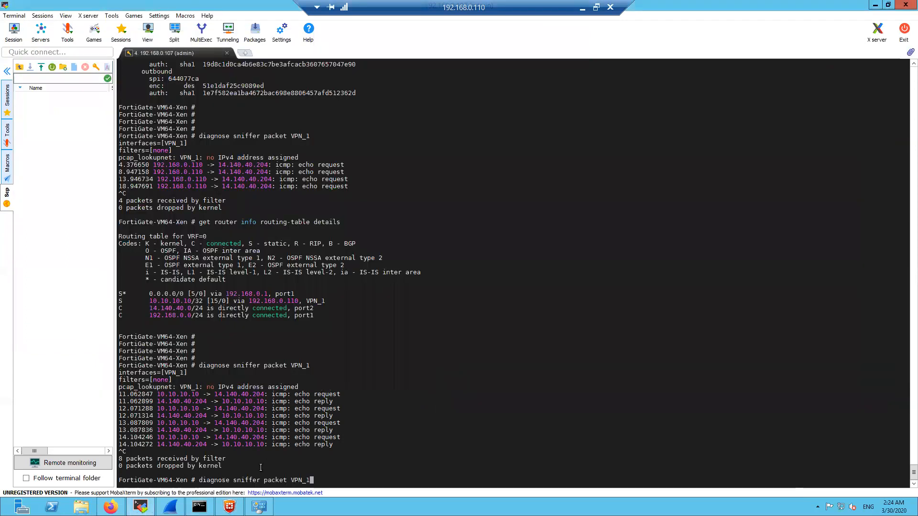
pyautogui.press('Return')
pyautogui.press('Up')
pyautogui.write('0')
pyautogui.press('Return')
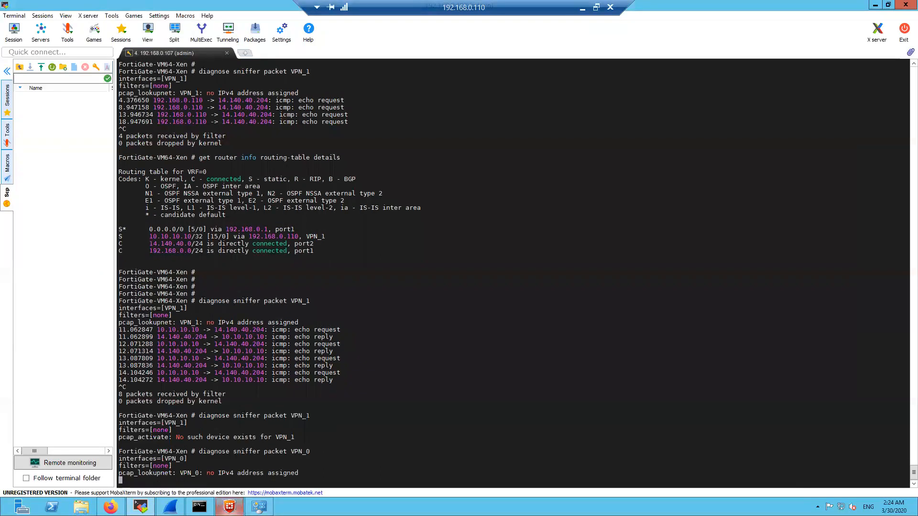
# Rerun the ping to 14.140.40.204 from Command Prompt
pyautogui.moveTo(199, 509)
pyautogui.click(199, 458)
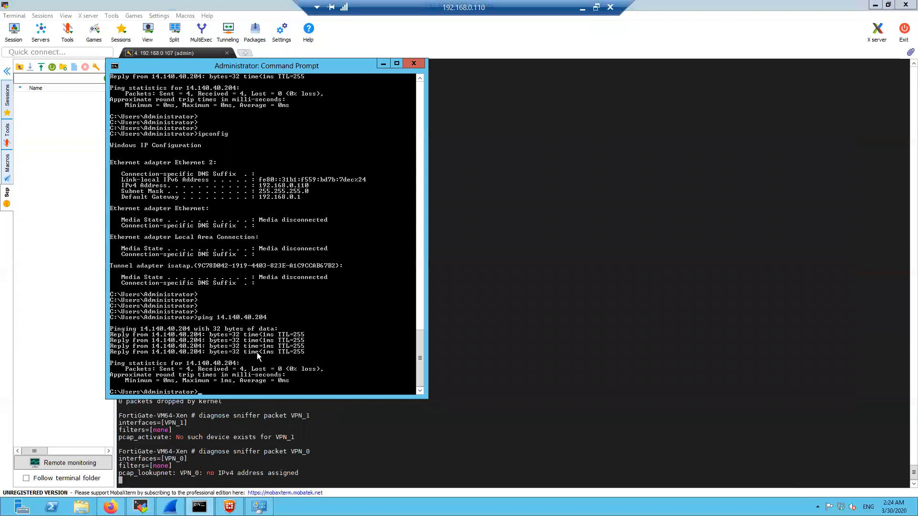
pyautogui.press('Up')
pyautogui.press('Return')
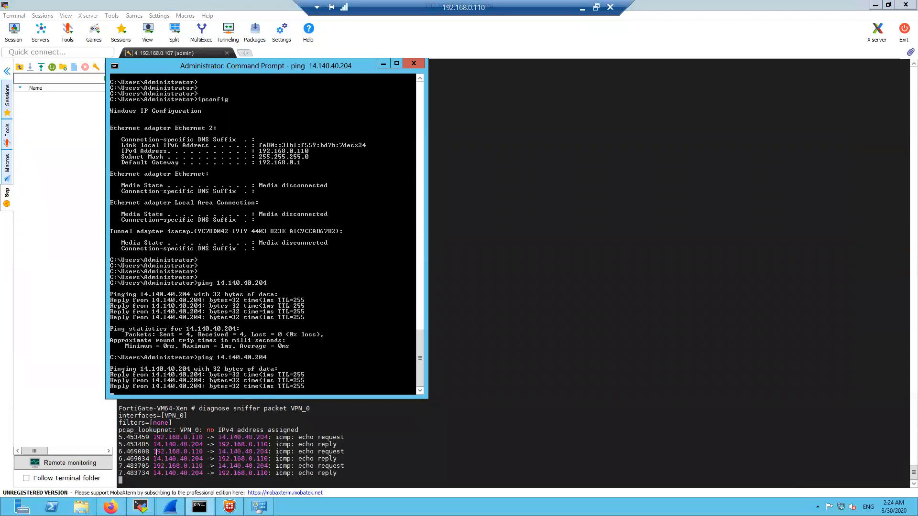
# Highlight source 192.168.0.110 in the VPN_0 sniffer's echo request and reply lines
pyautogui.moveTo(153, 437); pyautogui.dragTo(272, 437)
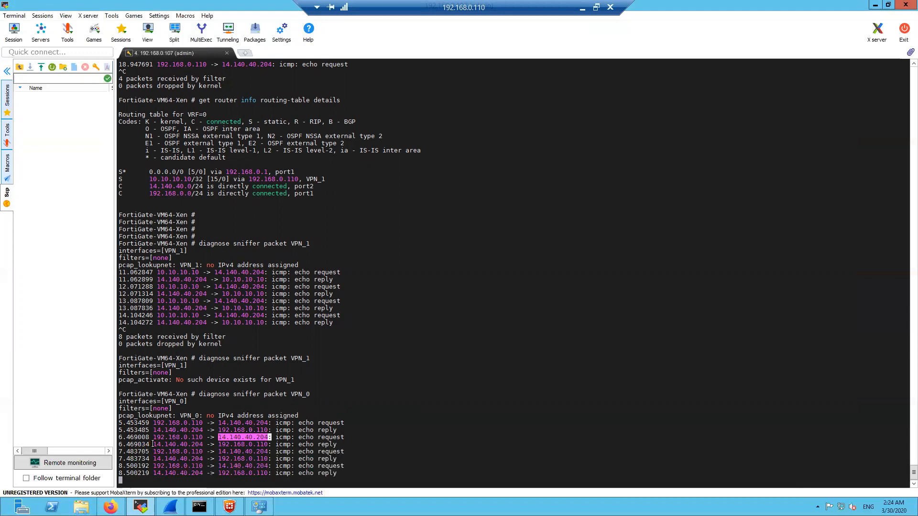
pyautogui.moveTo(153, 437); pyautogui.dragTo(270, 438)
pyautogui.click(432, 406)
pyautogui.hotkey('alt', 'Tab')
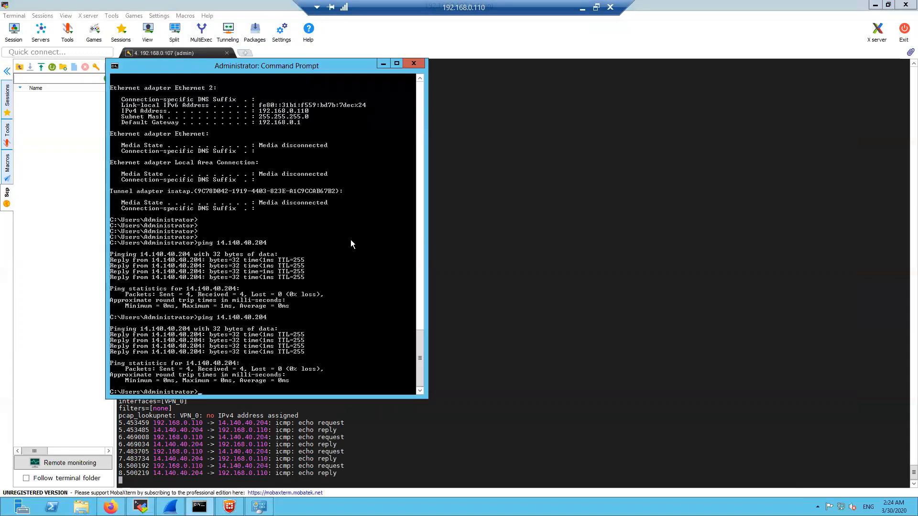
pyautogui.hotkey('alt', 'Tab')
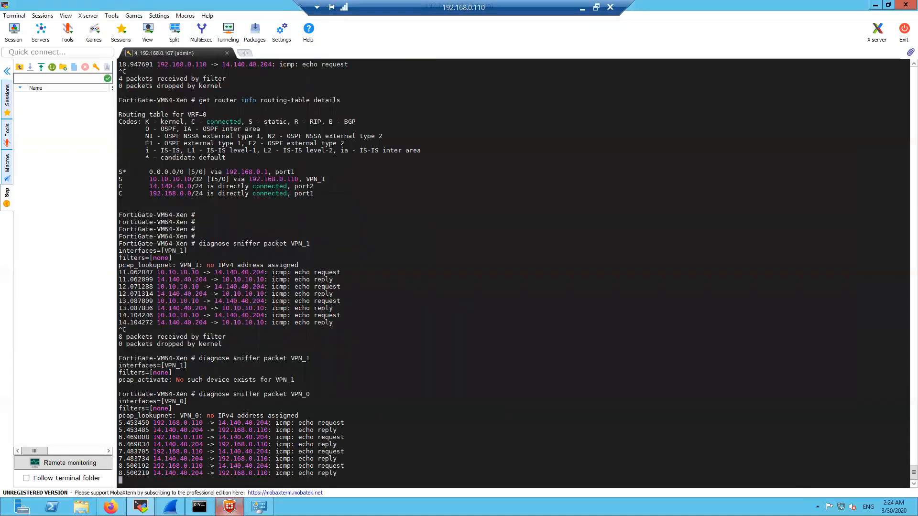
pyautogui.hotkey('alt', 'Tab')
# Check the Local Area Connection's current network details
pyautogui.click(350, 149)
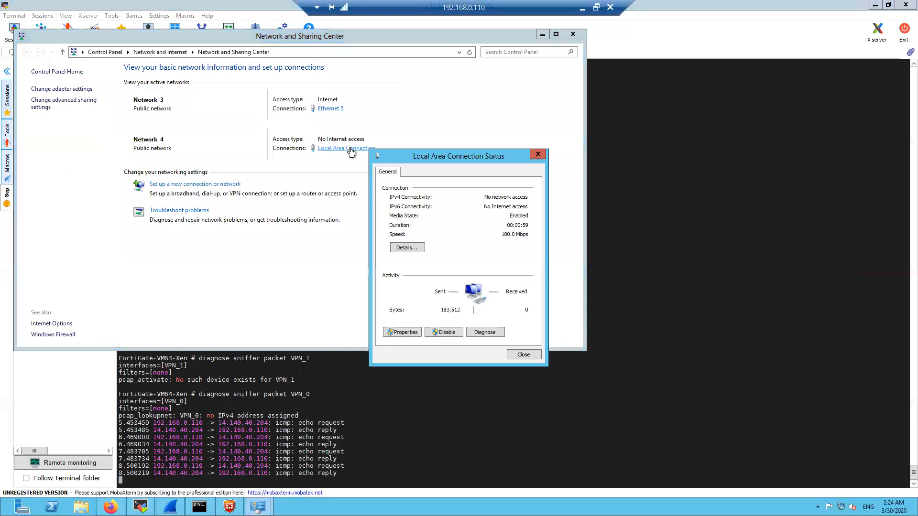
pyautogui.click(414, 248)
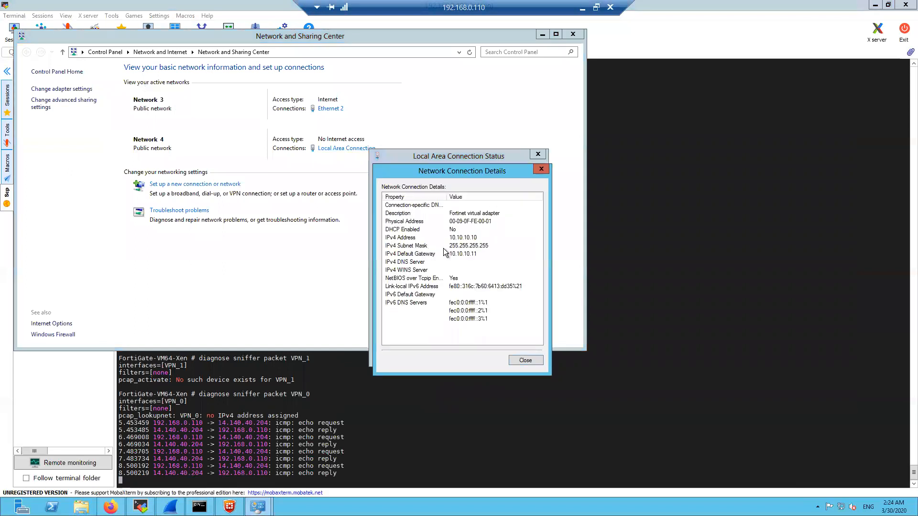
pyautogui.click(518, 362)
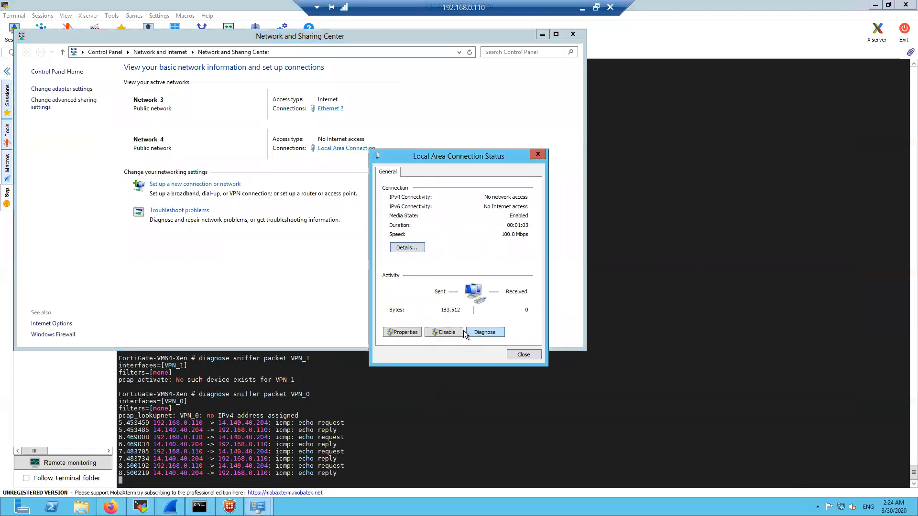
# Set the adapter's IPv4 to obtain an IP address automatically
pyautogui.click(412, 334)
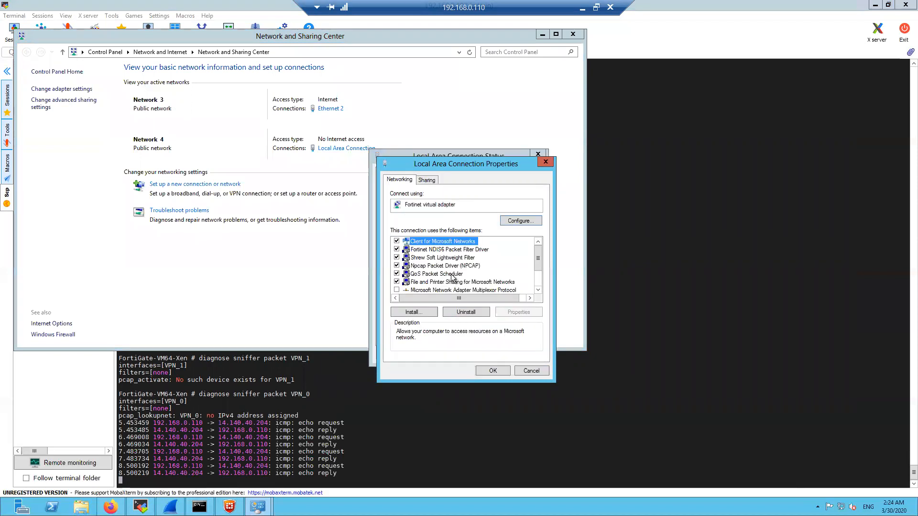
pyautogui.scroll(-2, 454, 282)
pyautogui.doubleClick(473, 290)
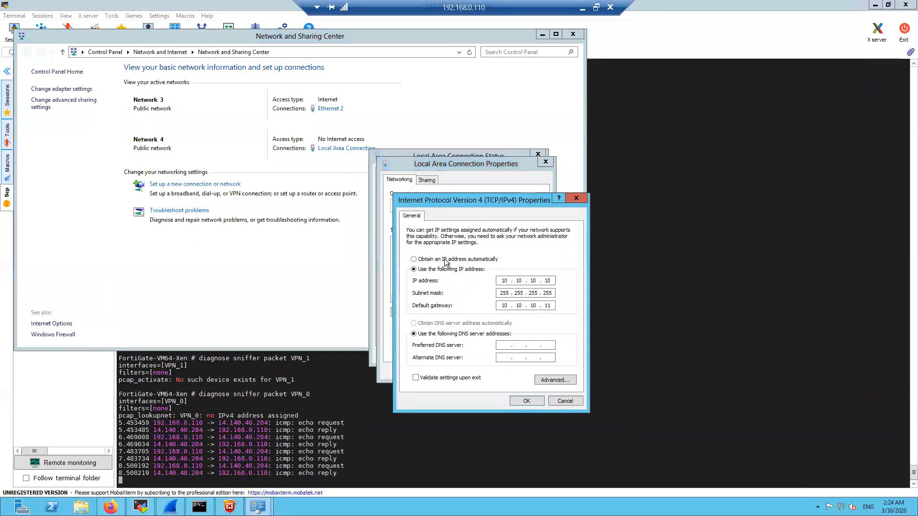
pyautogui.click(414, 259)
pyautogui.click(536, 402)
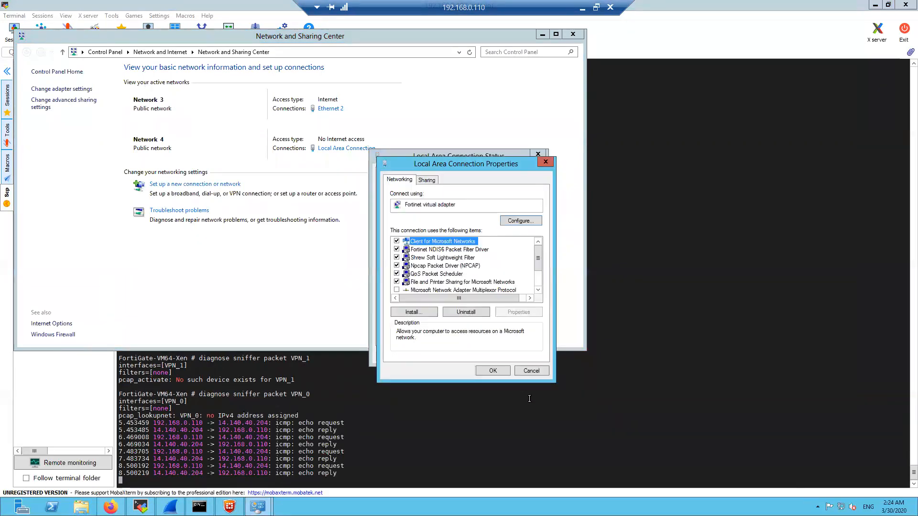
pyautogui.click(501, 367)
pyautogui.click(525, 355)
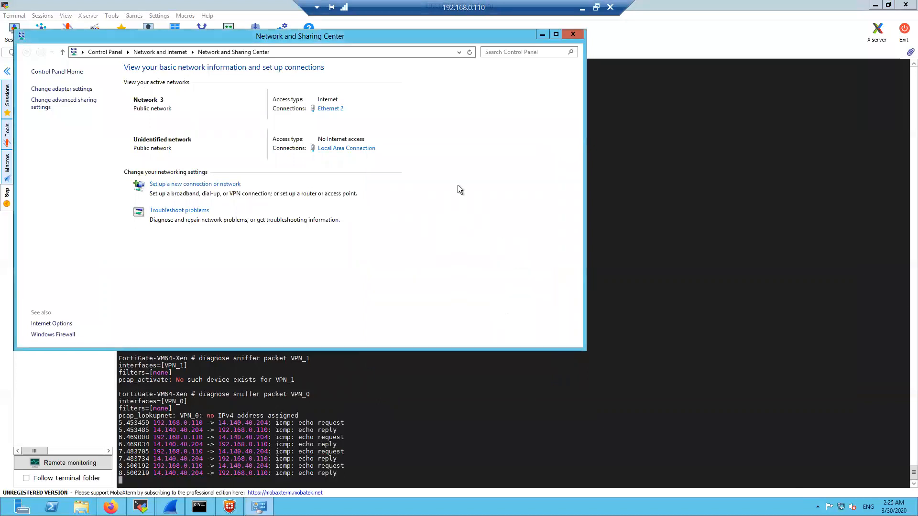
# Recheck the adapter's network details after the change
pyautogui.click(355, 149)
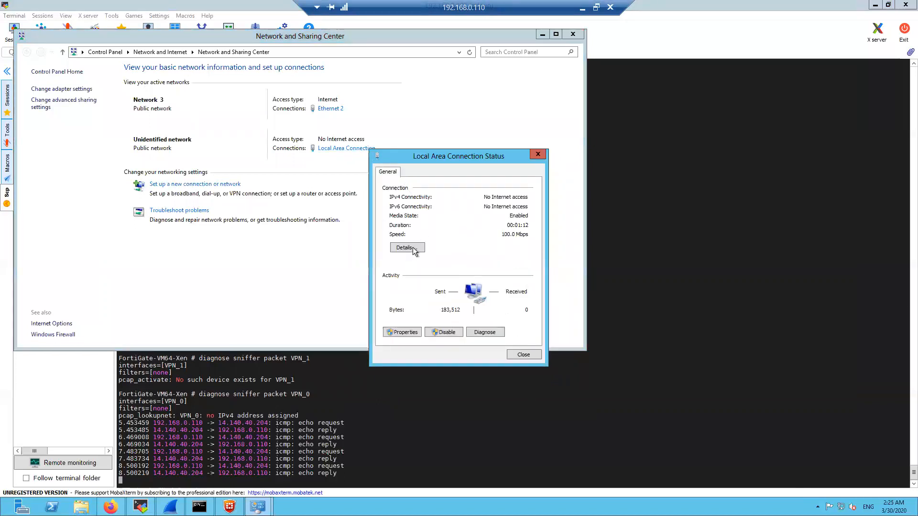
pyautogui.click(411, 248)
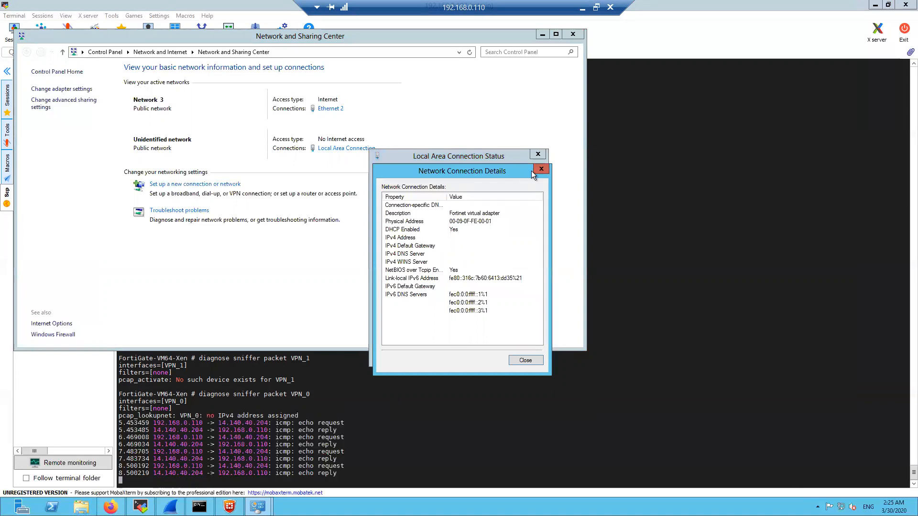
pyautogui.click(538, 156)
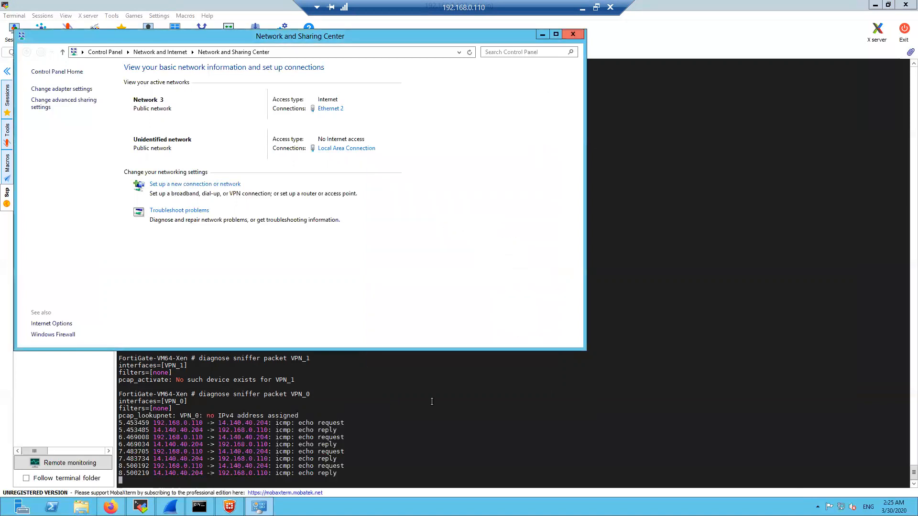
pyautogui.click(230, 507)
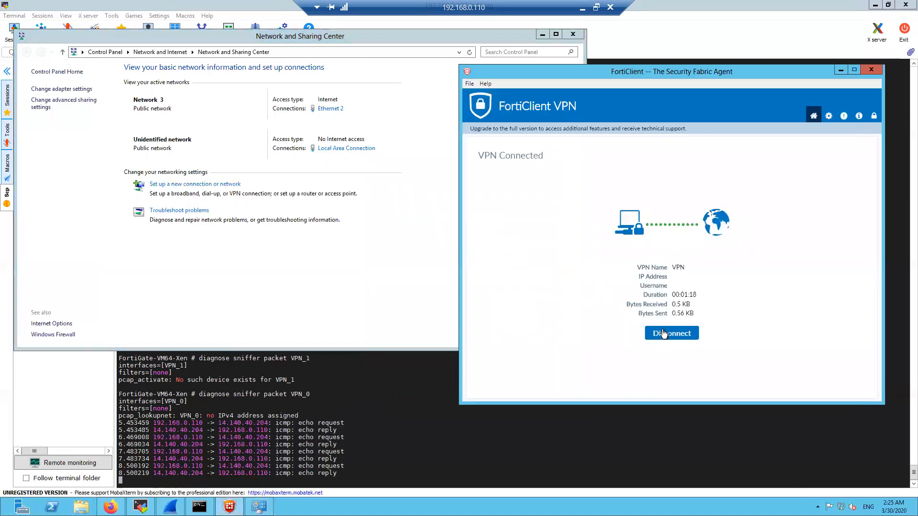
# Disconnect, change FortiClient's assigned IPv4 from 192.168.0.110 to 10.10.10.10, save and reconnect
pyautogui.click(664, 334)
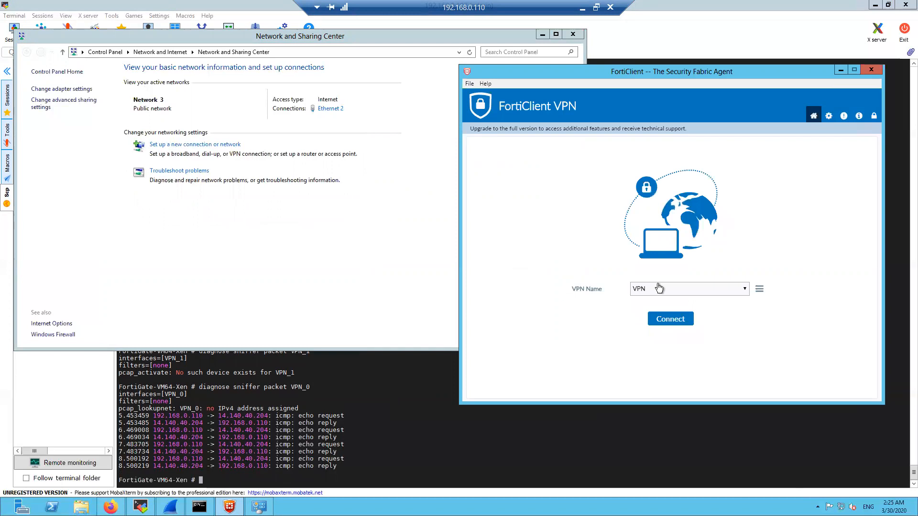
pyautogui.click(759, 289)
pyautogui.click(750, 311)
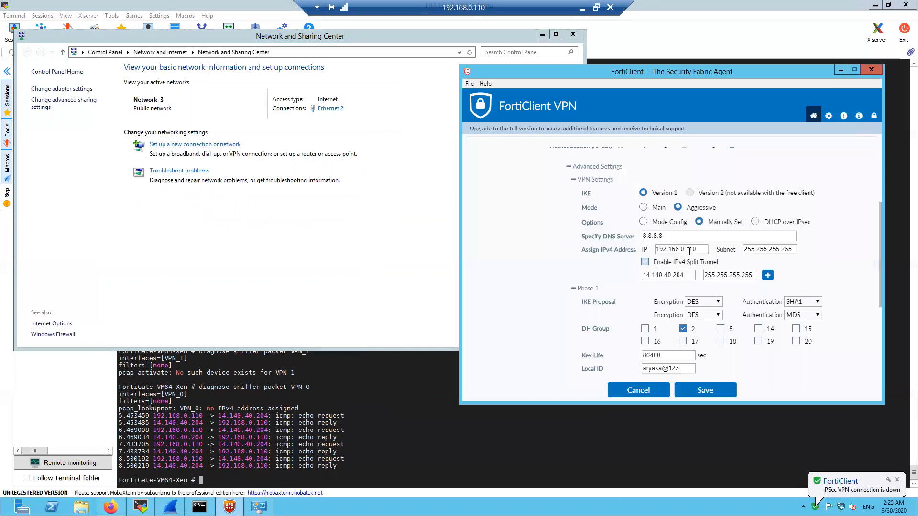
pyautogui.moveTo(705, 249); pyautogui.dragTo(650, 254)
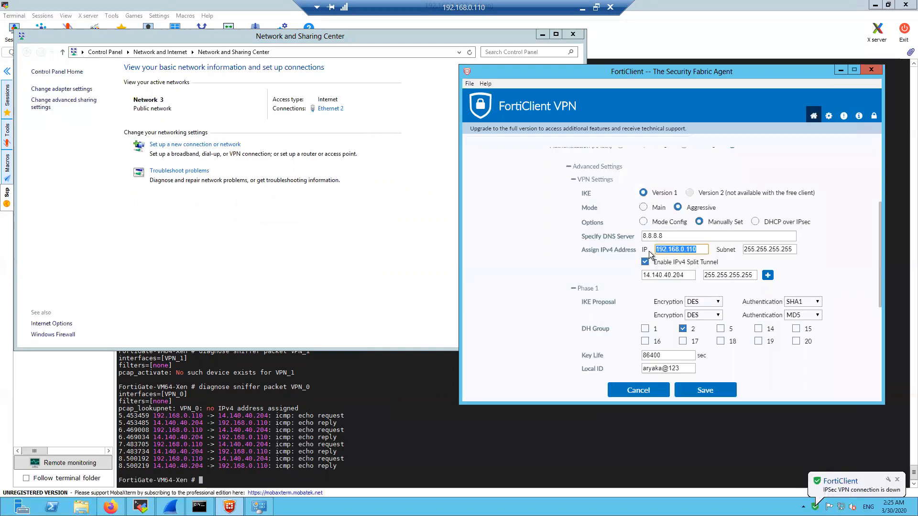
pyautogui.write('10.10.10.10')
pyautogui.click(665, 261)
pyautogui.click(664, 261)
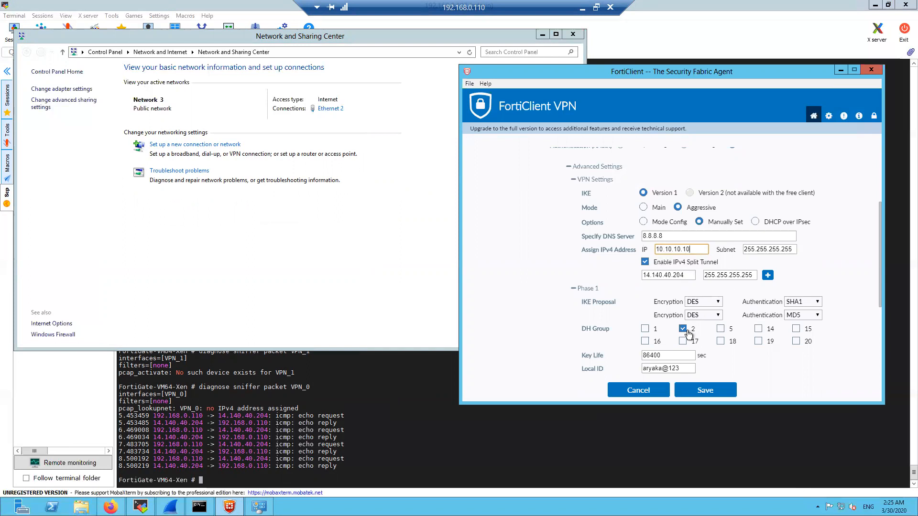
pyautogui.click(683, 391)
pyautogui.click(662, 325)
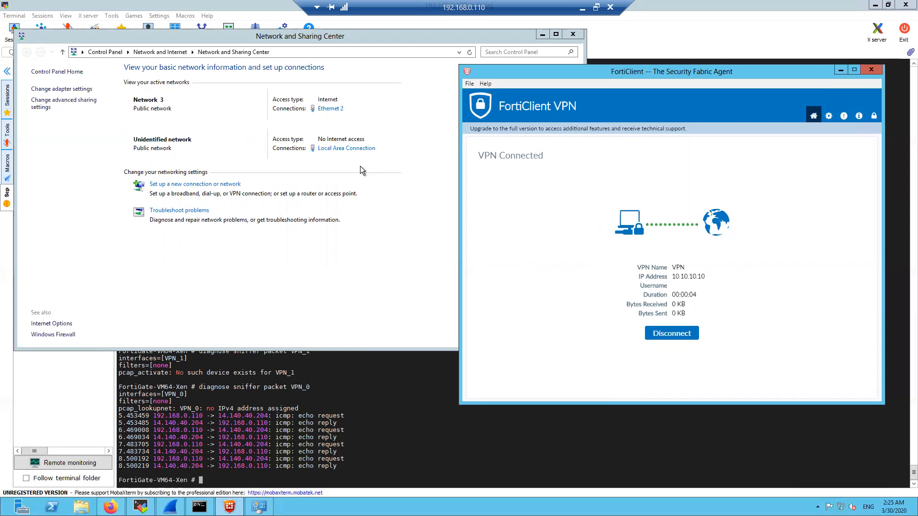
# Confirm in the adapter's network details that its IPv4 address is 10.10.10.10
pyautogui.click(372, 150)
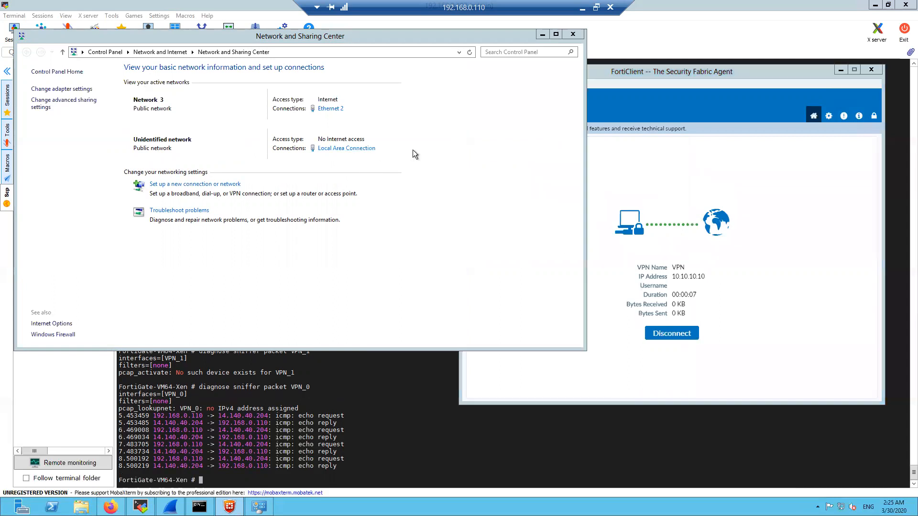
pyautogui.click(371, 149)
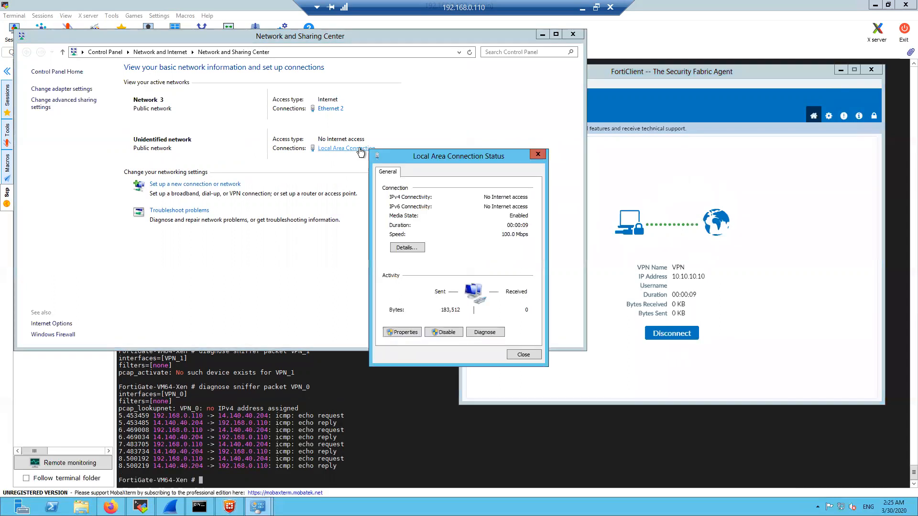
pyautogui.moveTo(424, 161); pyautogui.dragTo(453, 112)
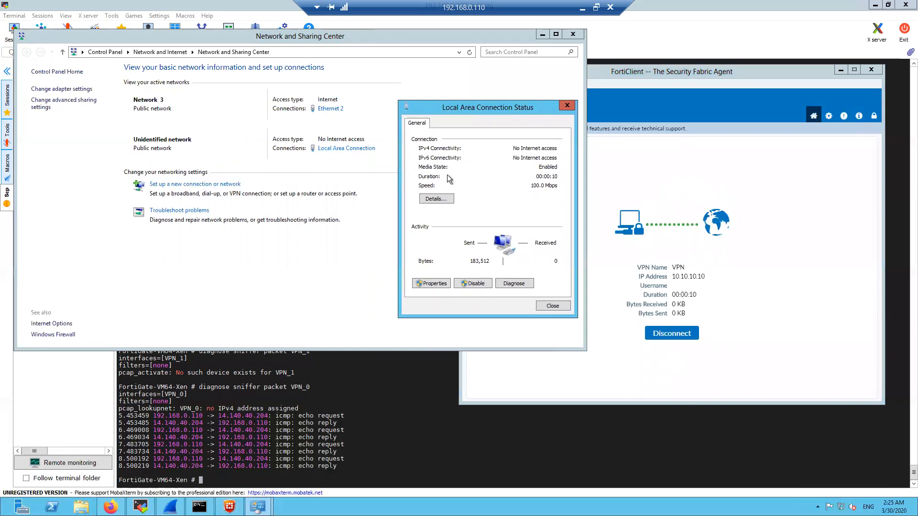
pyautogui.click(437, 199)
pyautogui.click(482, 189)
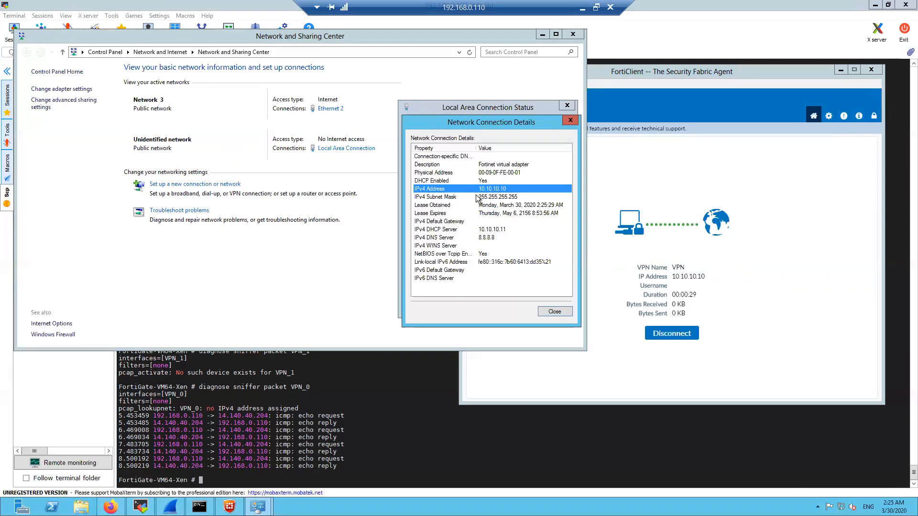
pyautogui.click(554, 313)
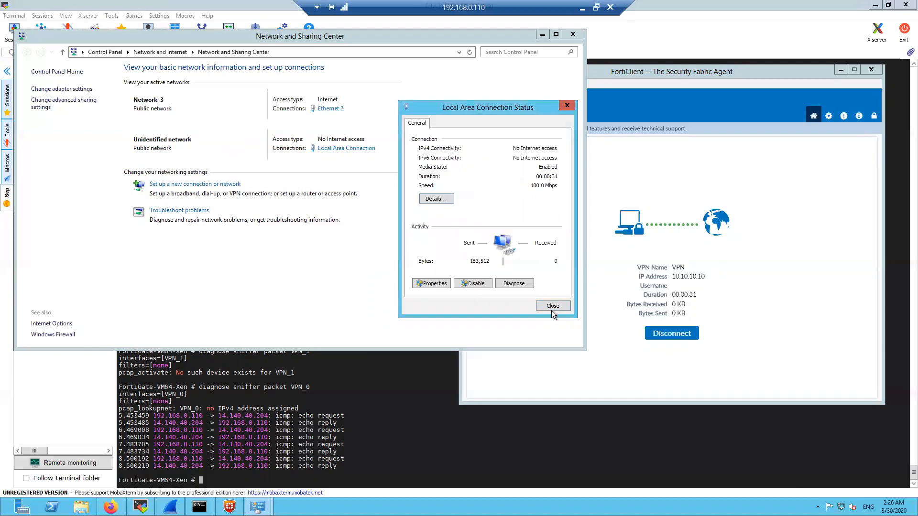
# Try entering a manual IPv4 address, then close the property windows without applying
pyautogui.hotkey('alt', 'p')
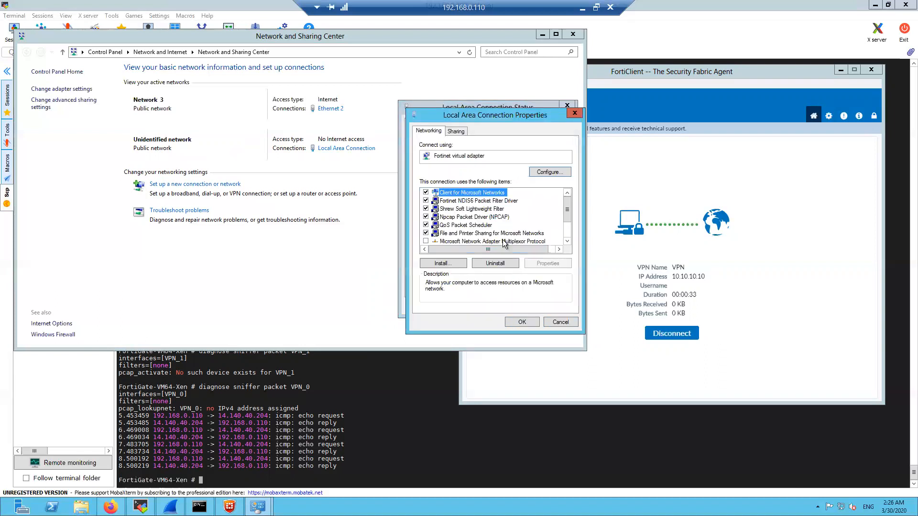
pyautogui.doubleClick(504, 241)
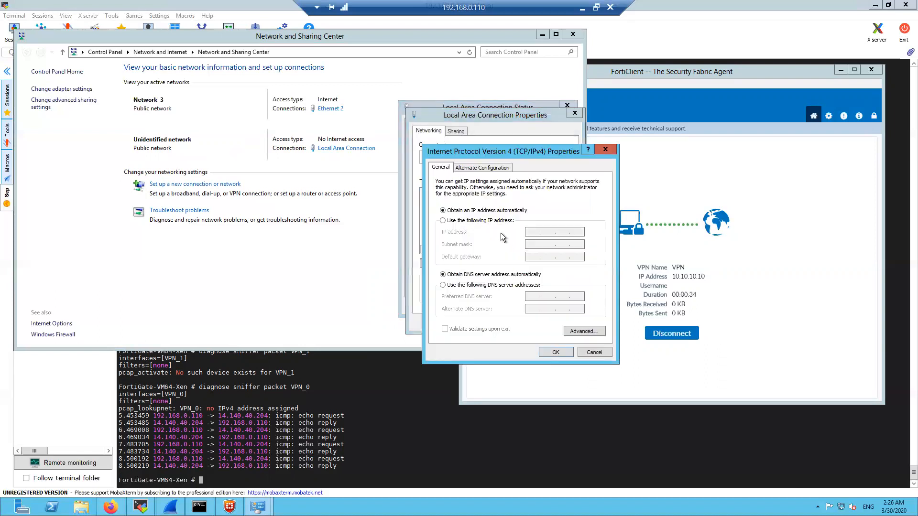
pyautogui.click(444, 221)
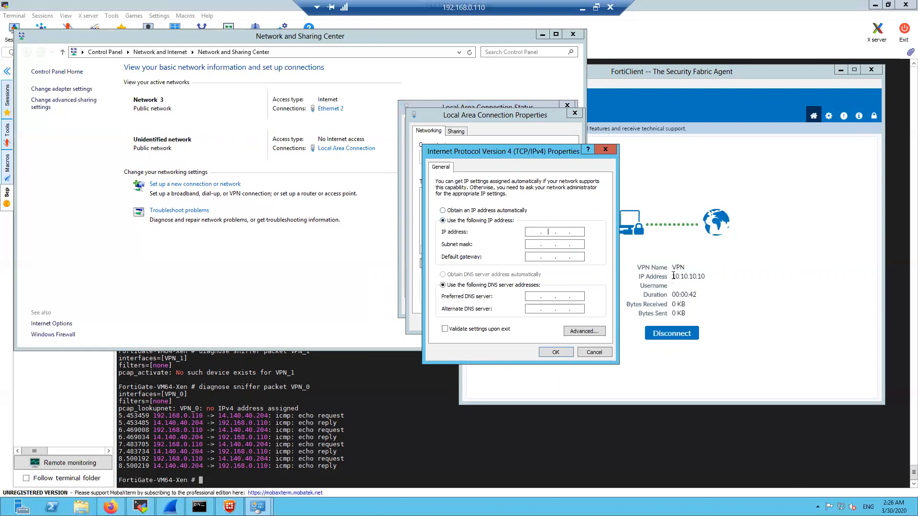
pyautogui.moveTo(669, 276); pyautogui.dragTo(704, 278)
pyautogui.click(440, 233)
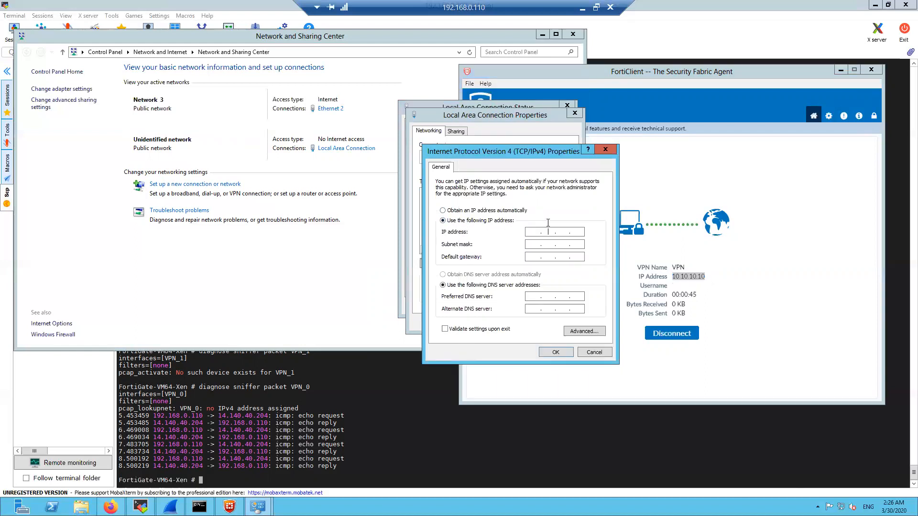
pyautogui.click(557, 232)
pyautogui.click(603, 150)
pyautogui.click(574, 113)
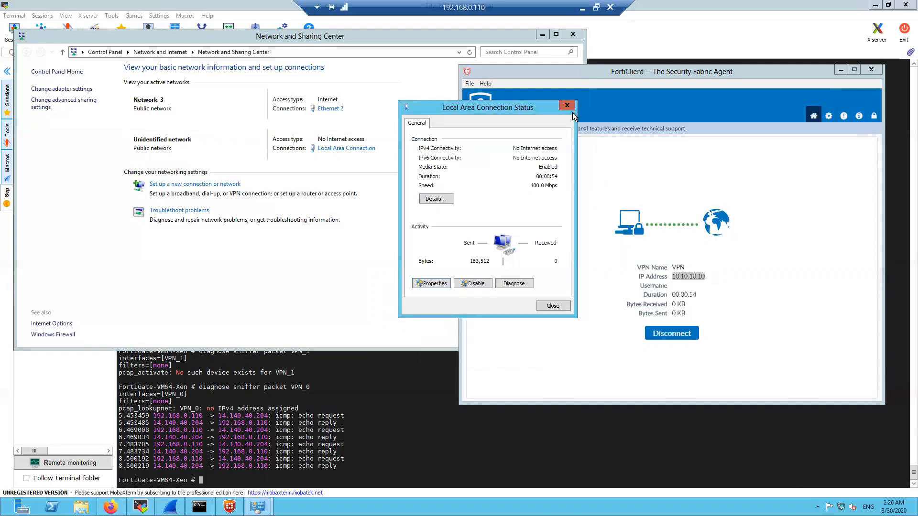
# Check the adapter's details again, showing IPv4 address 10.10.10.10
pyautogui.click(435, 199)
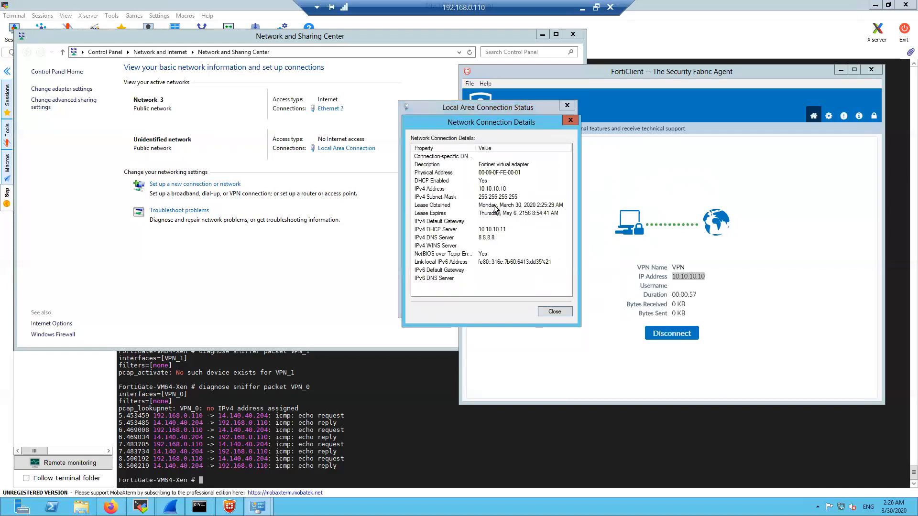
pyautogui.click(496, 192)
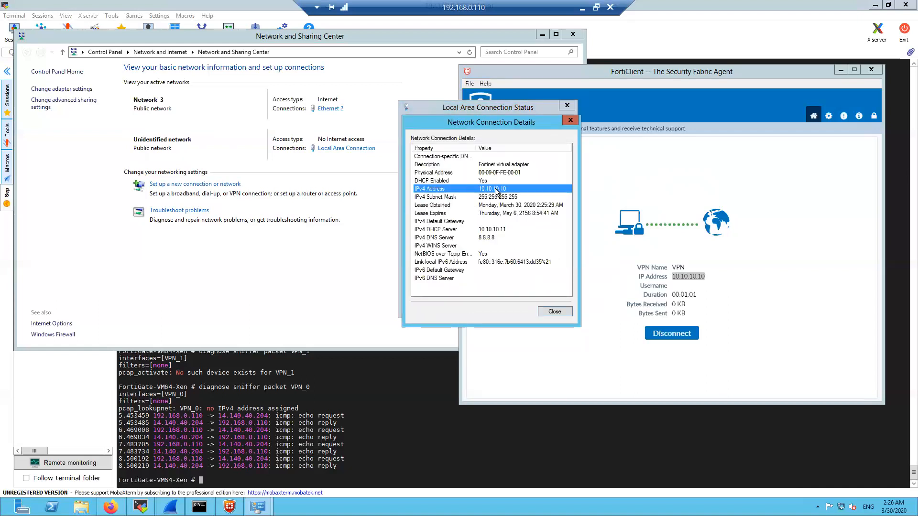
pyautogui.click(548, 311)
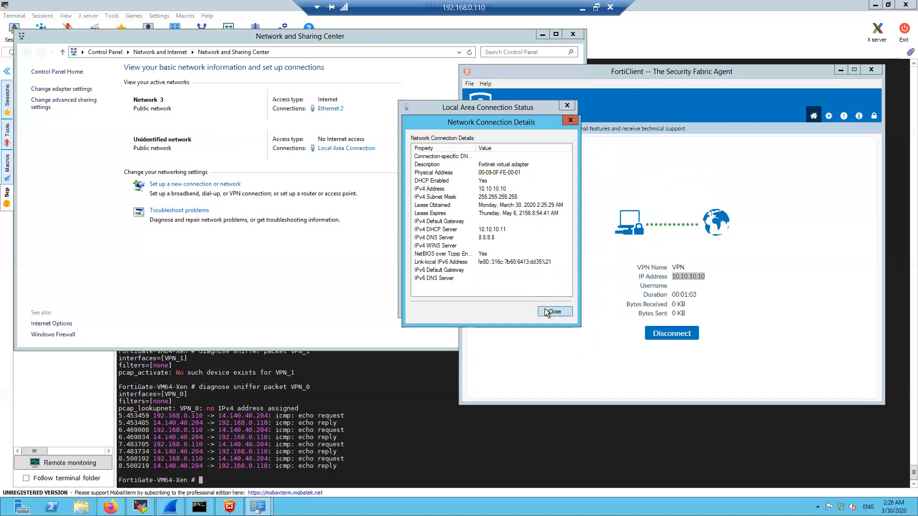
# Reopen IPv4 properties, select manual addressing, then cancel and close the status dialog
pyautogui.click(438, 287)
pyautogui.scroll(-2, 486, 246)
pyautogui.doubleClick(508, 242)
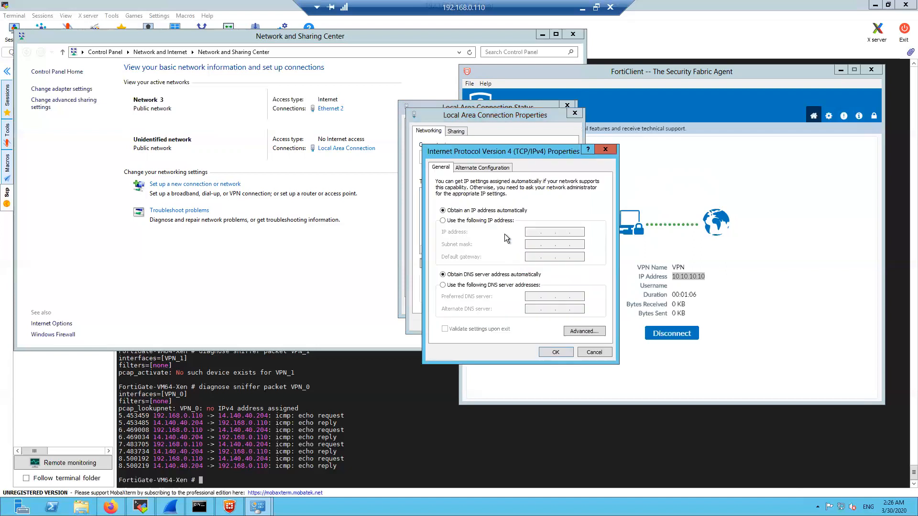
pyautogui.click(452, 222)
pyautogui.click(542, 233)
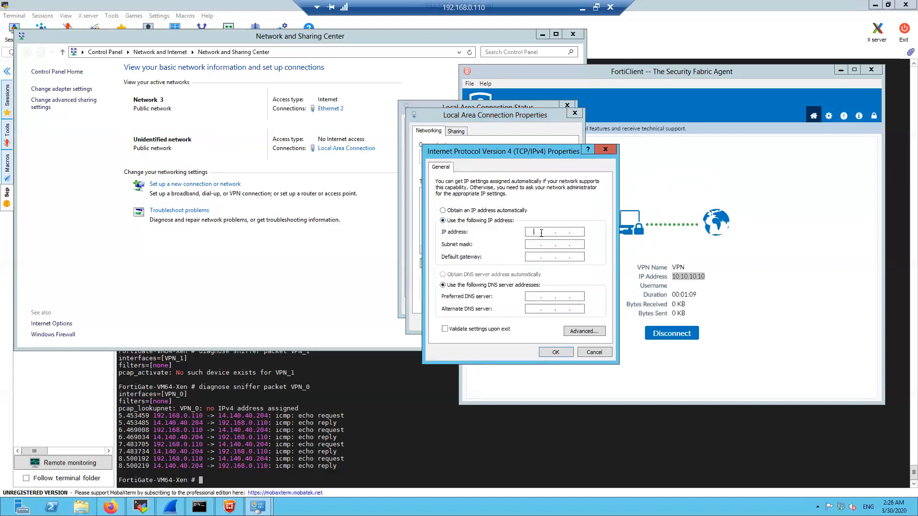
pyautogui.click(588, 353)
pyautogui.click(549, 323)
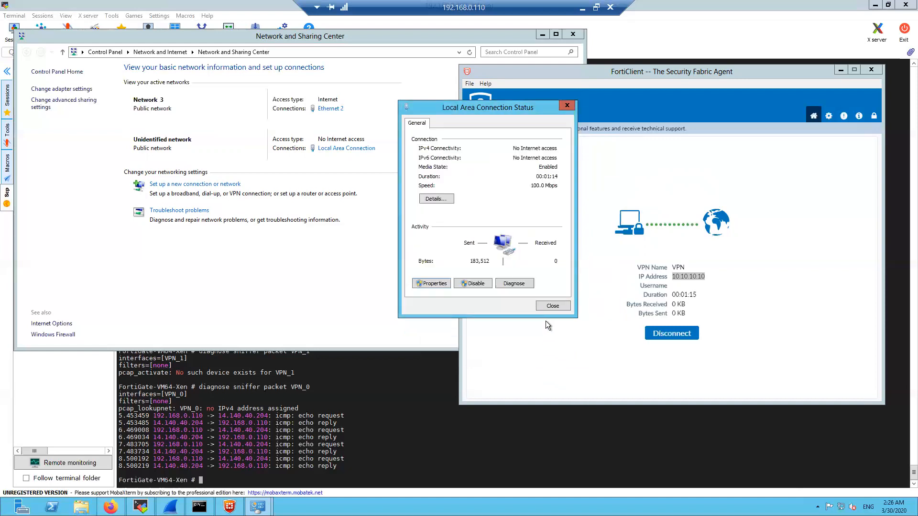
pyautogui.click(545, 306)
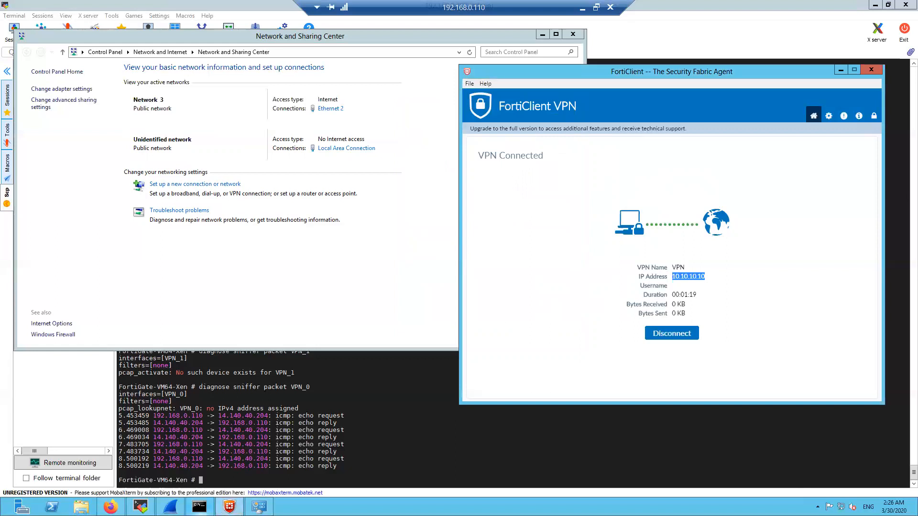
# Rerun the plain ping to 14.140.40.204 in Command Prompt
pyautogui.click(199, 507)
pyautogui.press('Return')
pyautogui.press('Return')
pyautogui.press('Up')
pyautogui.press('Return')
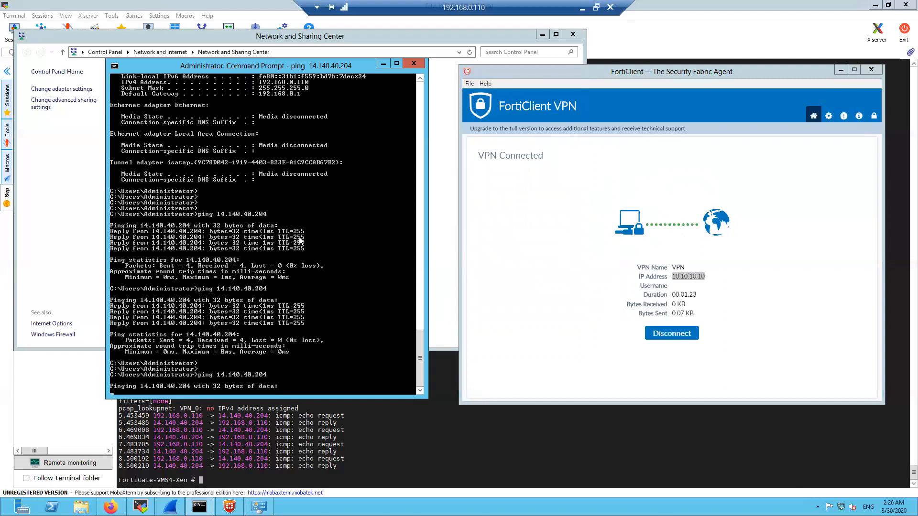
pyautogui.click(293, 448)
pyautogui.press('Return')
pyautogui.press('Return')
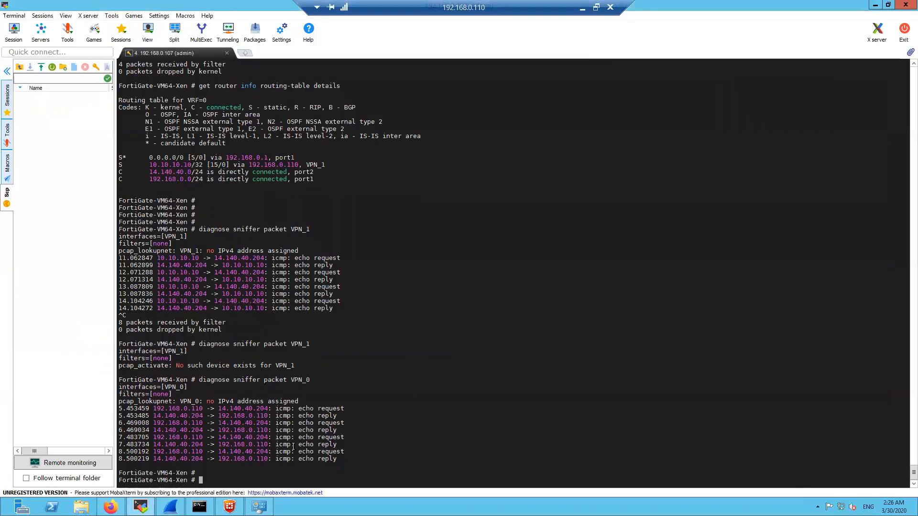
# Restart the VPN_0 sniffer and mark the ping's source address in the capture
pyautogui.press('Up')
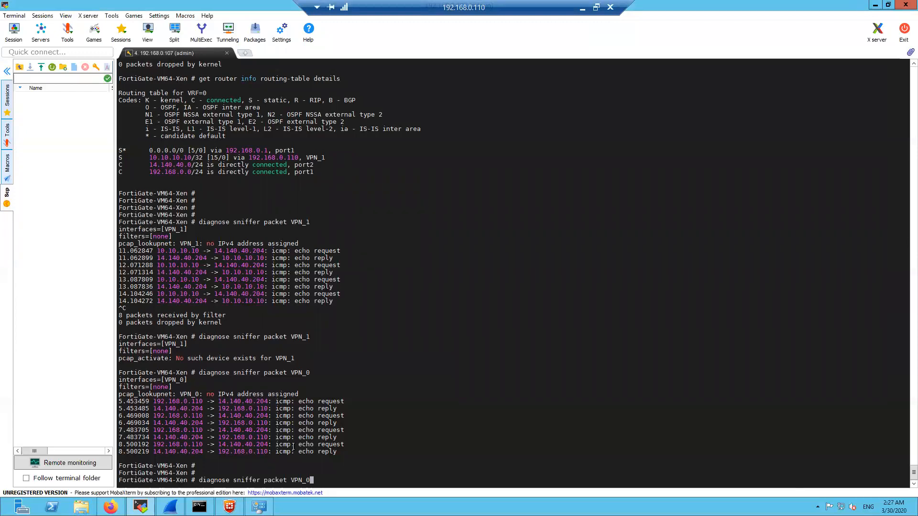
pyautogui.press('Return')
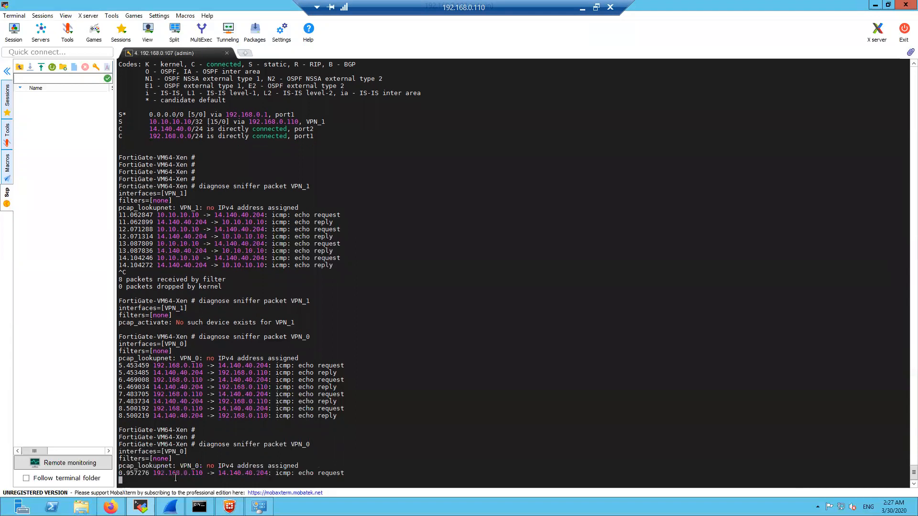
pyautogui.moveTo(153, 474); pyautogui.dragTo(200, 473)
pyautogui.click(436, 397)
# Stop the ping and rerun it sourced from 10.10.10.10, which gives General failure
pyautogui.hotkey('alt', 'Tab')
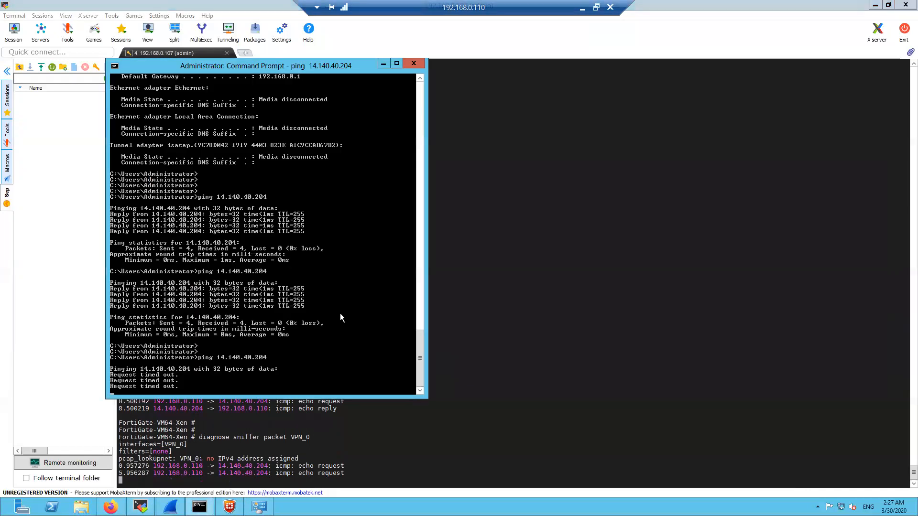
pyautogui.hotkey('ctrl', 'c')
pyautogui.press('Up')
pyautogui.write('-S 10.10.10.10')
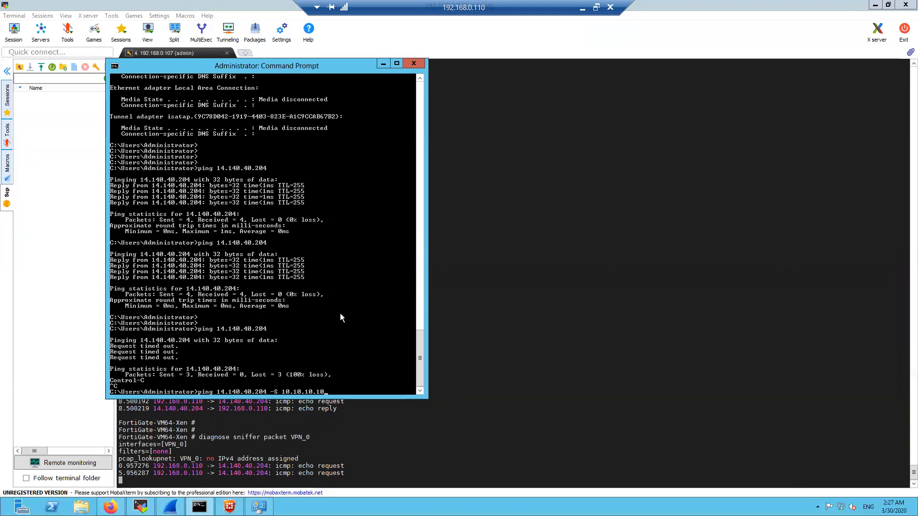
pyautogui.press('Return')
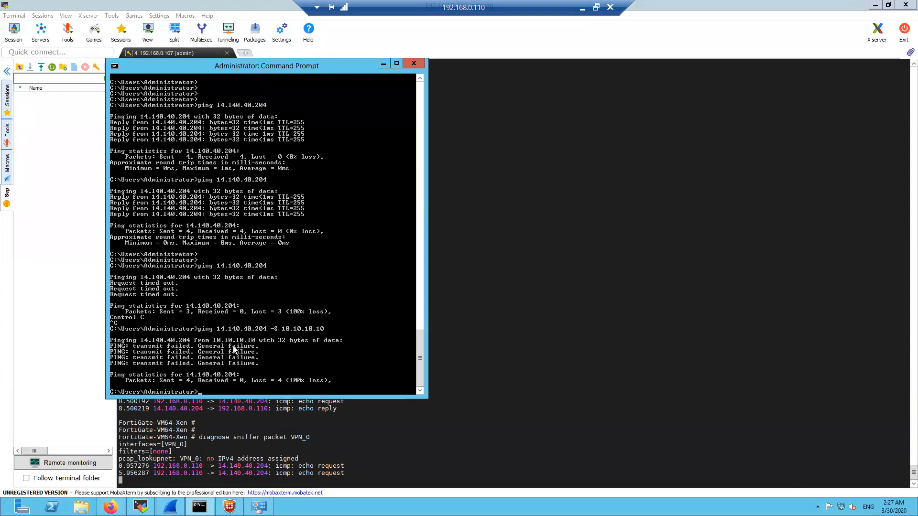
# List the client's IP configuration with ipconfig
pyautogui.press('Return')
pyautogui.press('Return')
pyautogui.press('Return')
pyautogui.write('ipconfig')
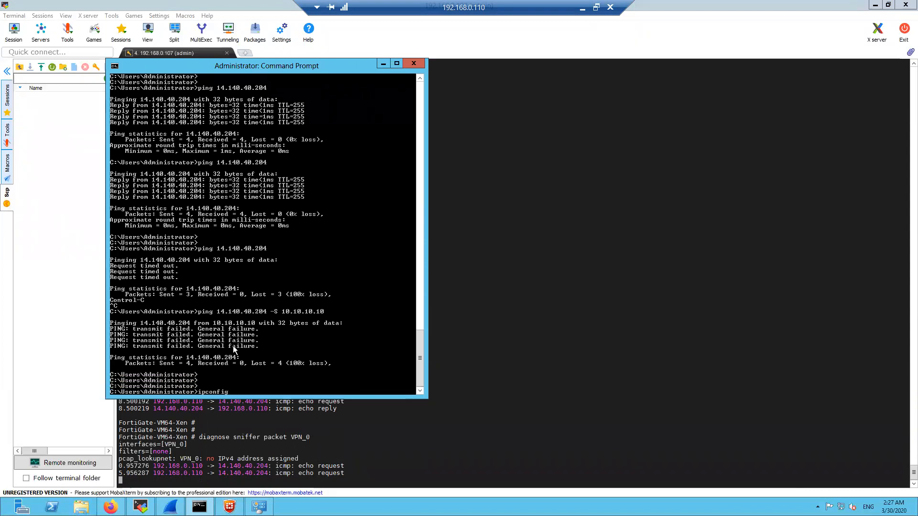
pyautogui.press('Return')
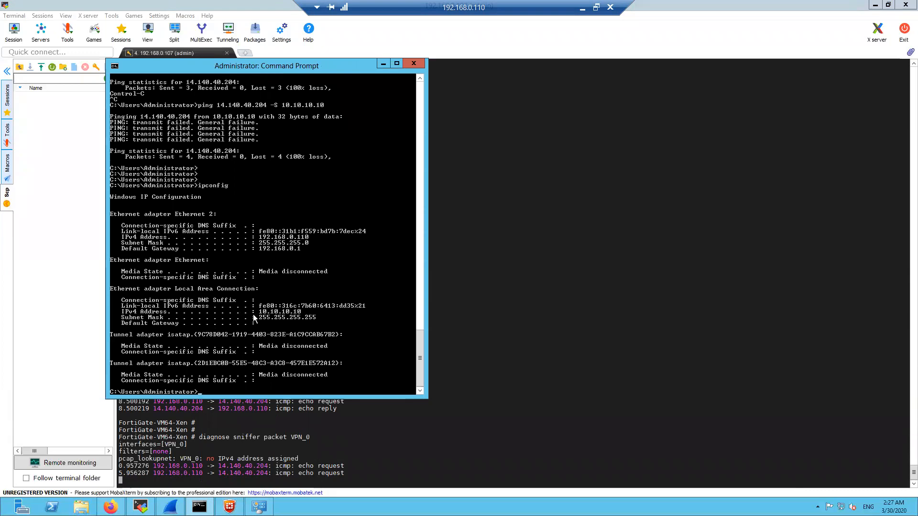
# Disconnect FortiClient and re-save the VPN connection with manual IP 10.10.10.10
pyautogui.click(289, 421)
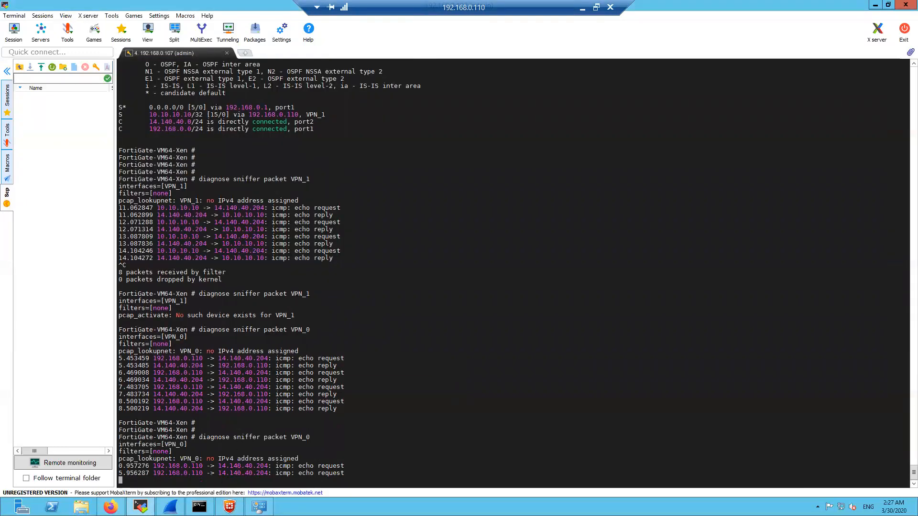
pyautogui.click(230, 506)
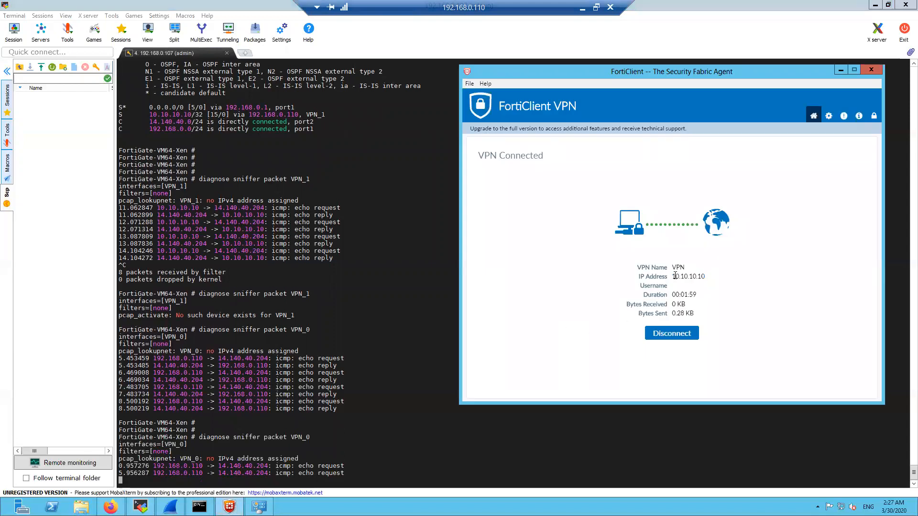
pyautogui.click(526, 326)
pyautogui.click(656, 333)
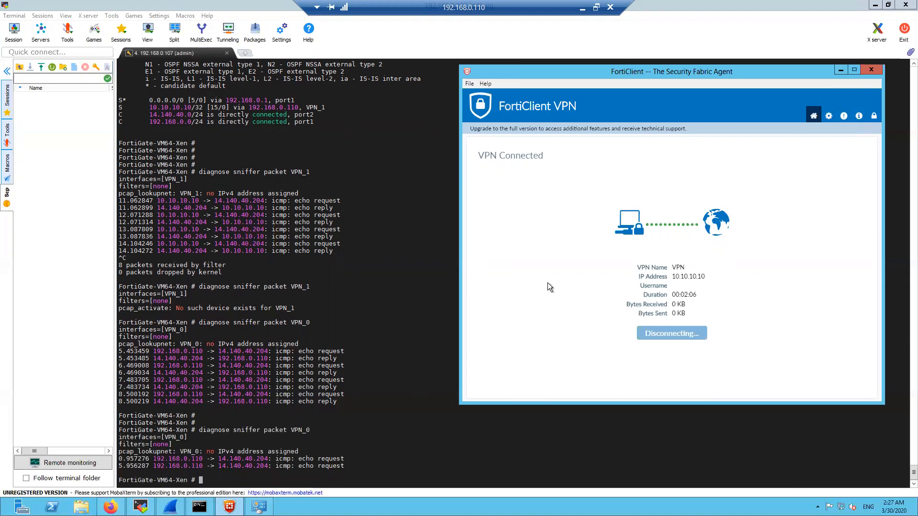
pyautogui.click(760, 288)
pyautogui.click(747, 310)
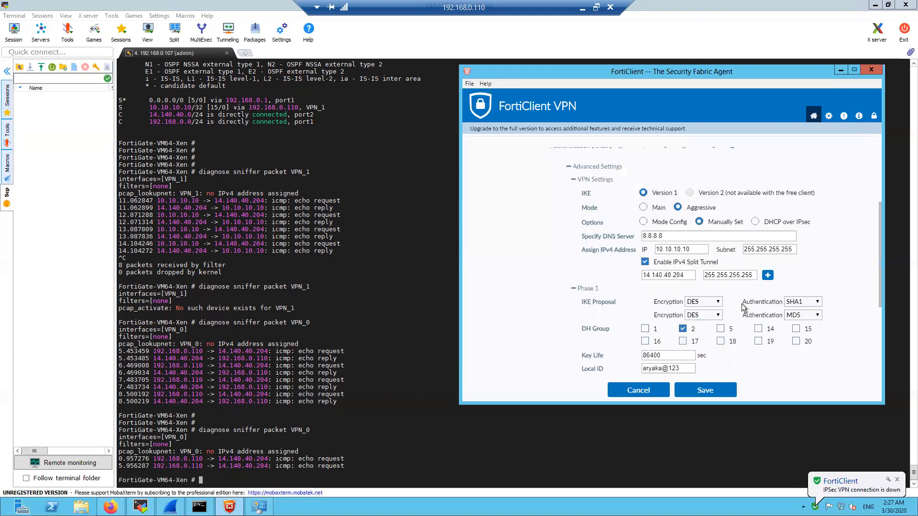
pyautogui.click(706, 389)
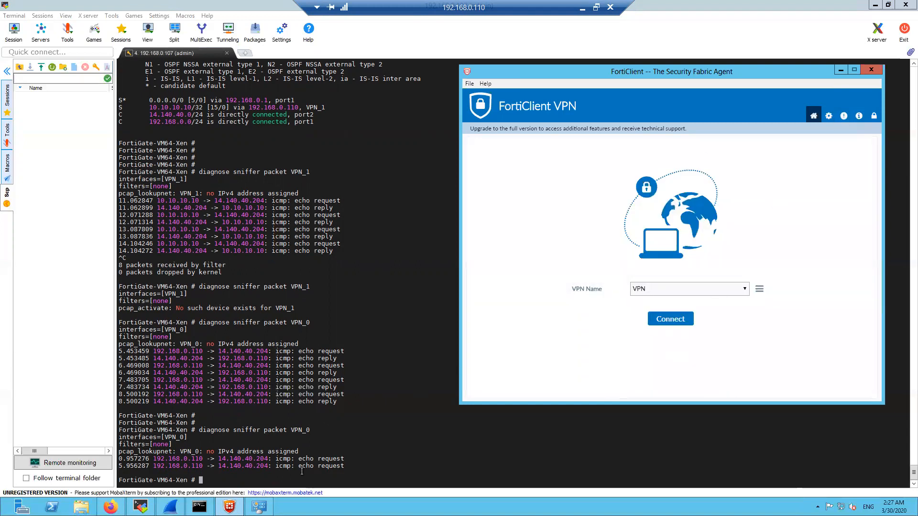
# Reconnect the VPN tunnel and move the Command Prompt to the right side
pyautogui.click(200, 507)
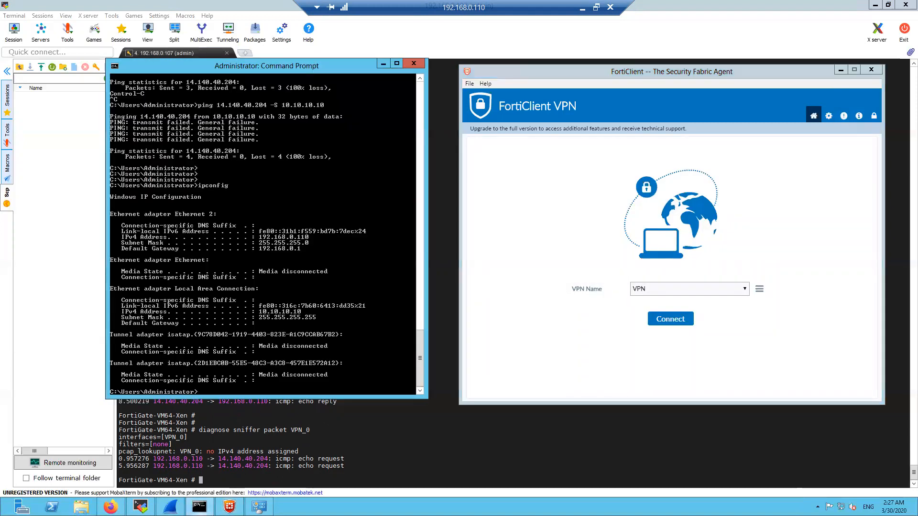
pyautogui.click(259, 506)
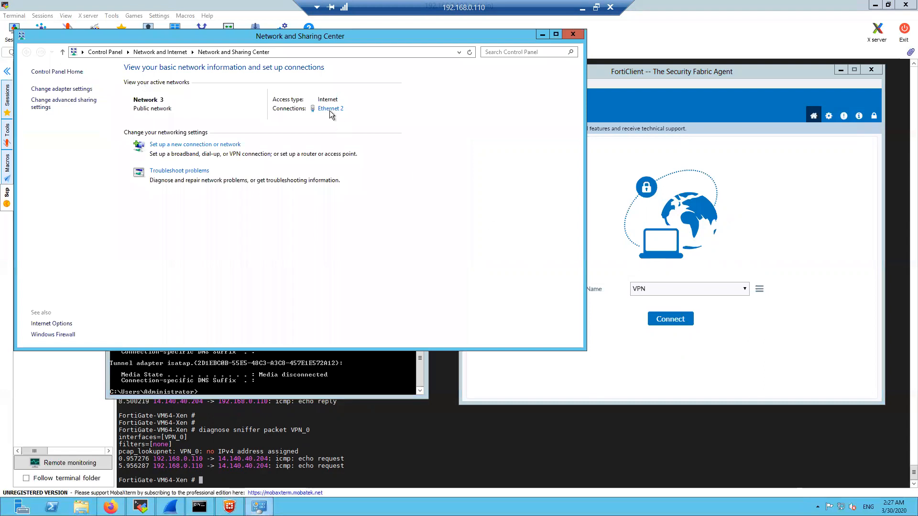
pyautogui.click(669, 318)
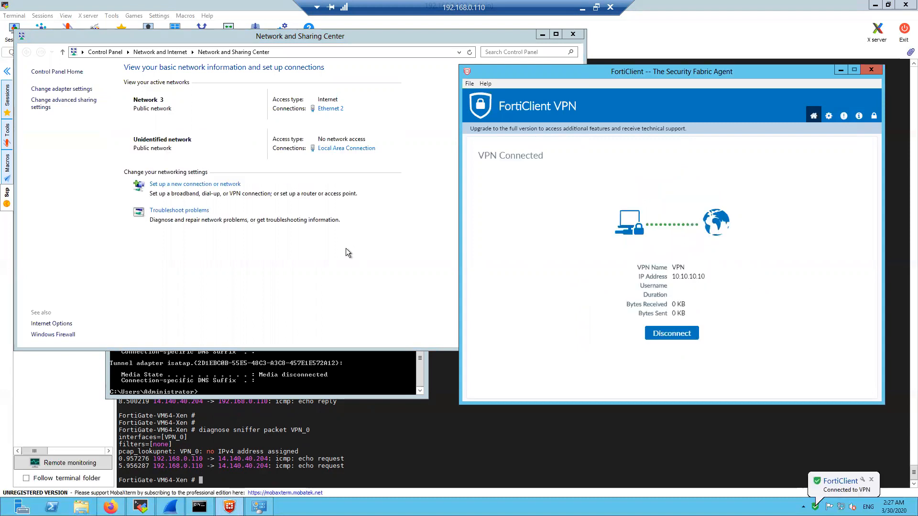
pyautogui.click(352, 378)
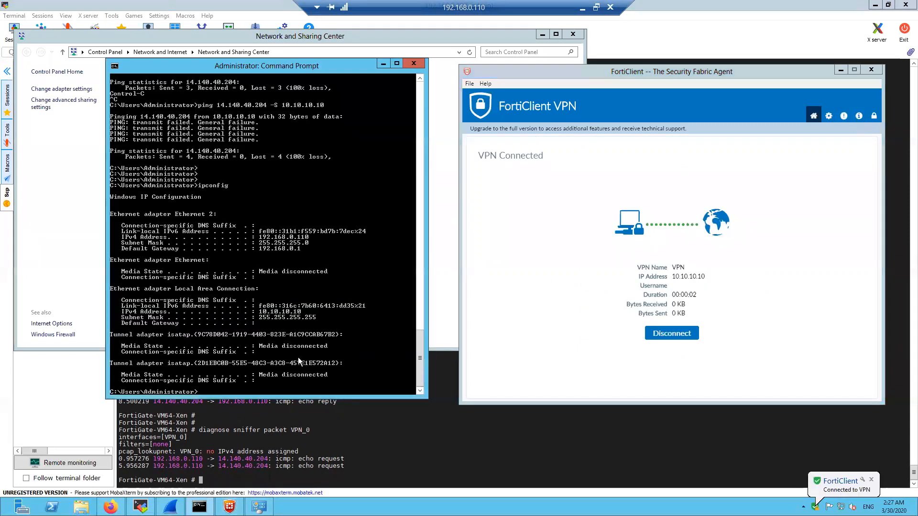
pyautogui.moveTo(239, 68); pyautogui.dragTo(659, 102)
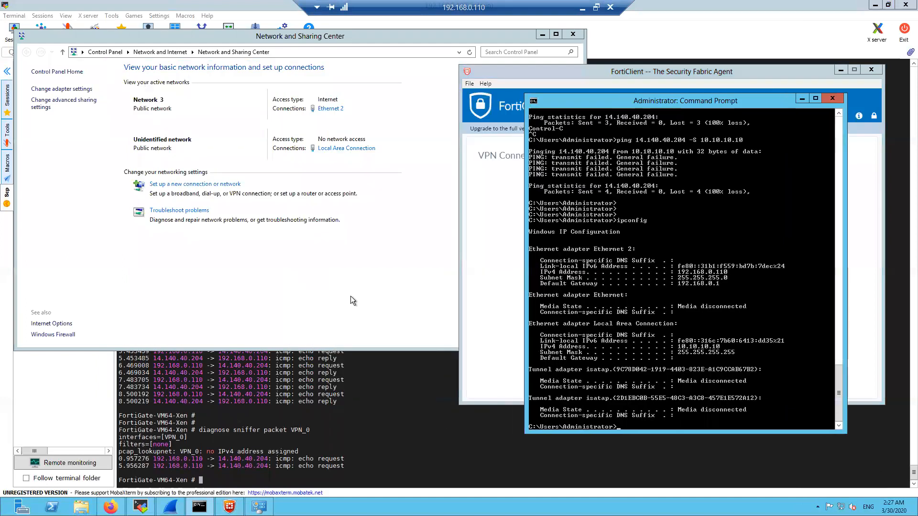
# Restart the FortiGate packet sniffer on VPN_0
pyautogui.click(345, 414)
pyautogui.press('Up')
pyautogui.press('Return')
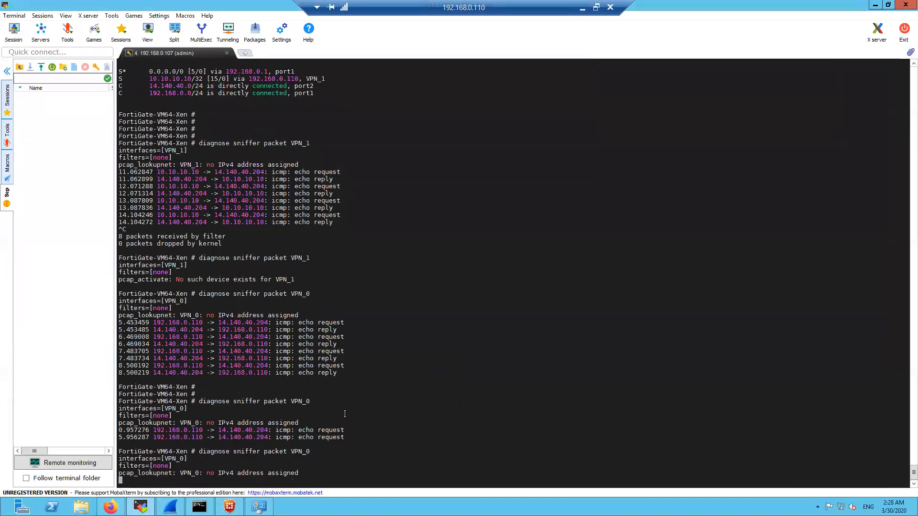
# Ping 14.140.40.204 sourced from 10.10.10.10 again, losing all 4 packets
pyautogui.click(199, 506)
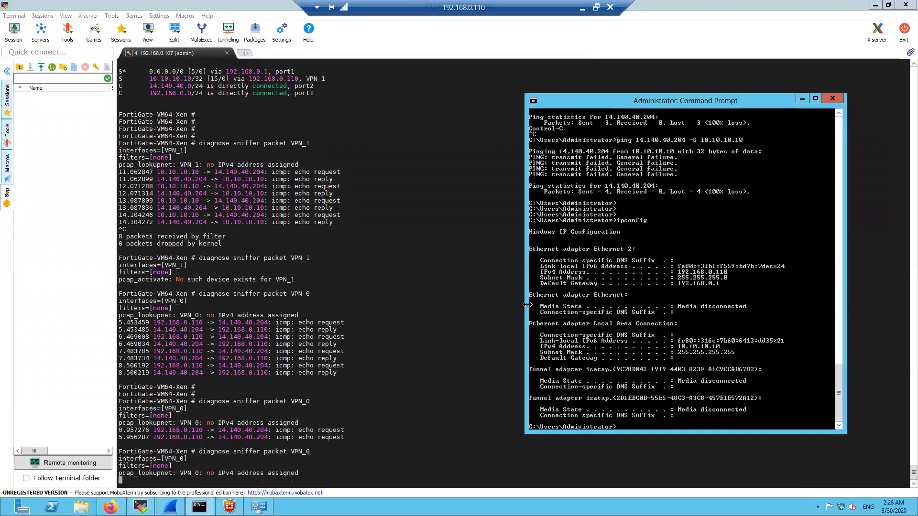
pyautogui.press('Up')
pyautogui.press('Up')
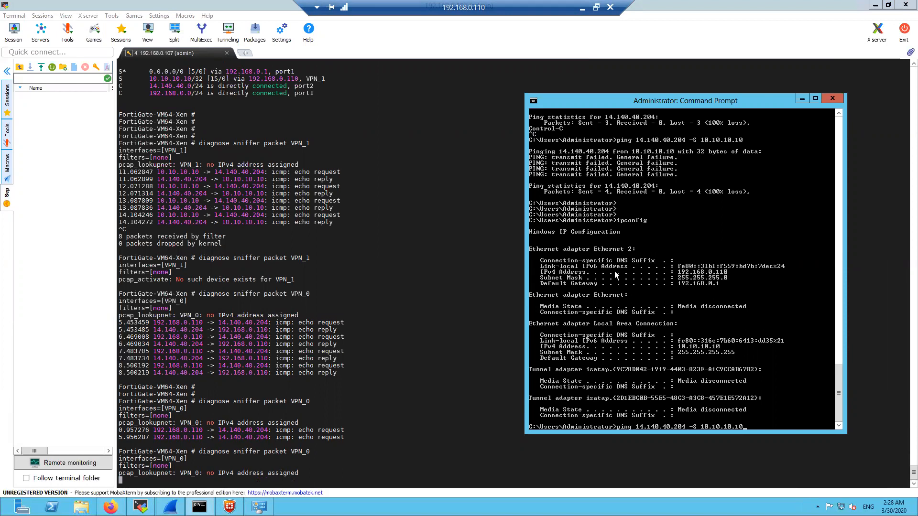
pyautogui.press('Return')
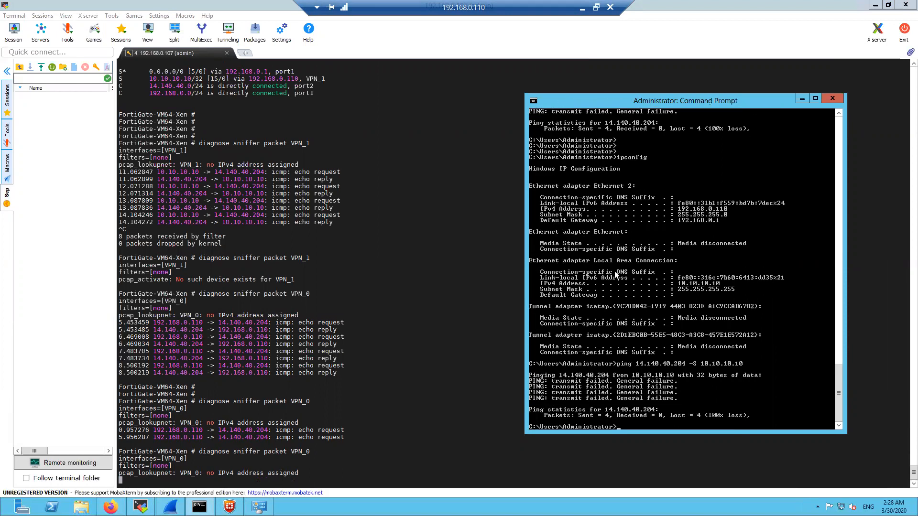
pyautogui.press('Return')
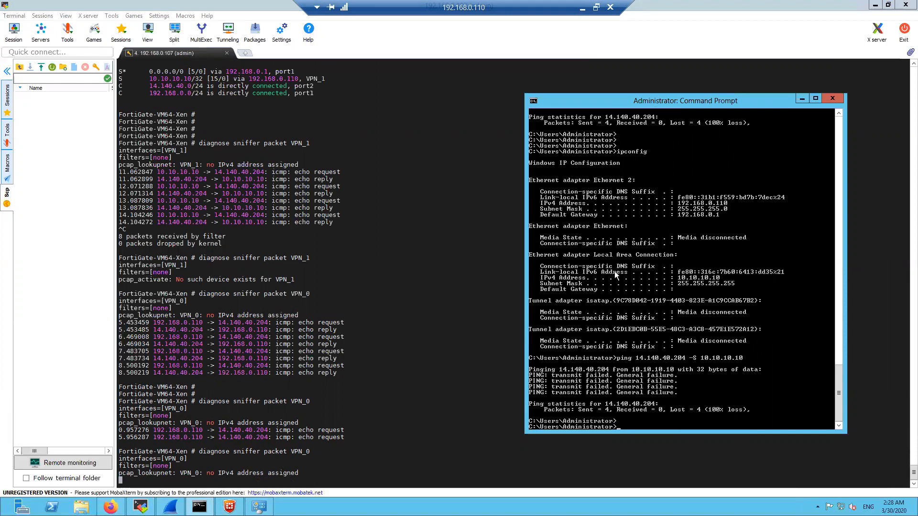
pyautogui.moveTo(654, 105); pyautogui.dragTo(601, 113)
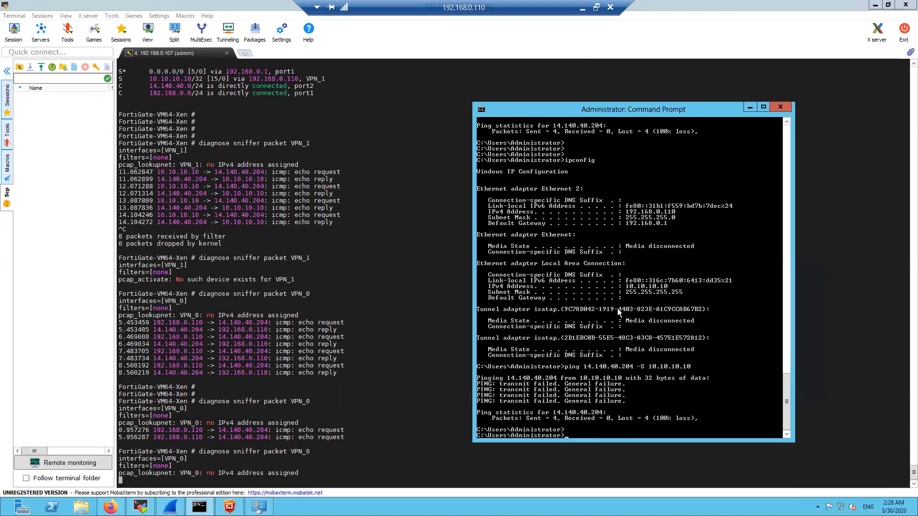
pyautogui.click(258, 507)
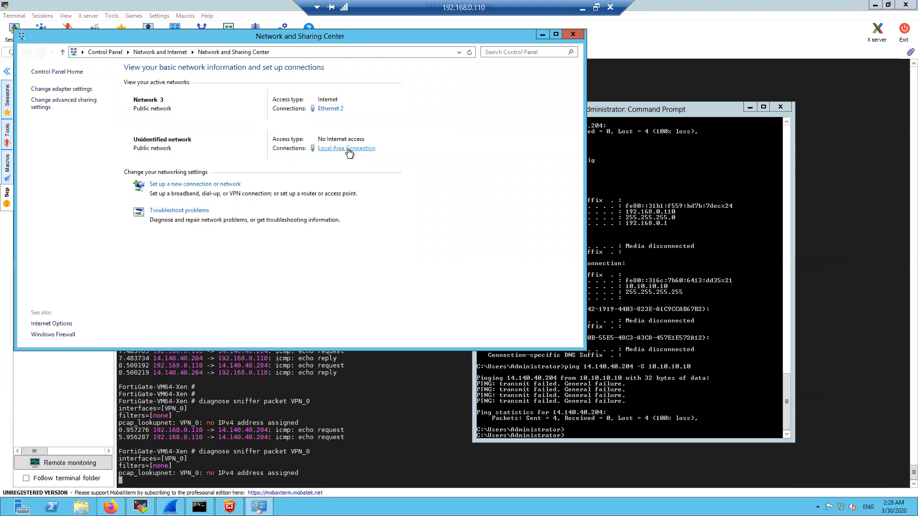
# Check the adapter's current IPv4 address in its connection details
pyautogui.click(345, 149)
pyautogui.click(408, 246)
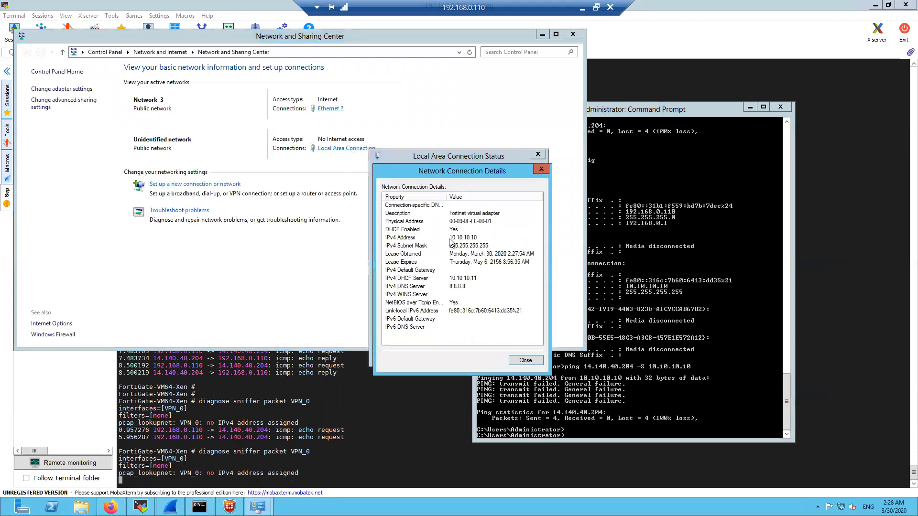
pyautogui.click(478, 238)
pyautogui.click(546, 168)
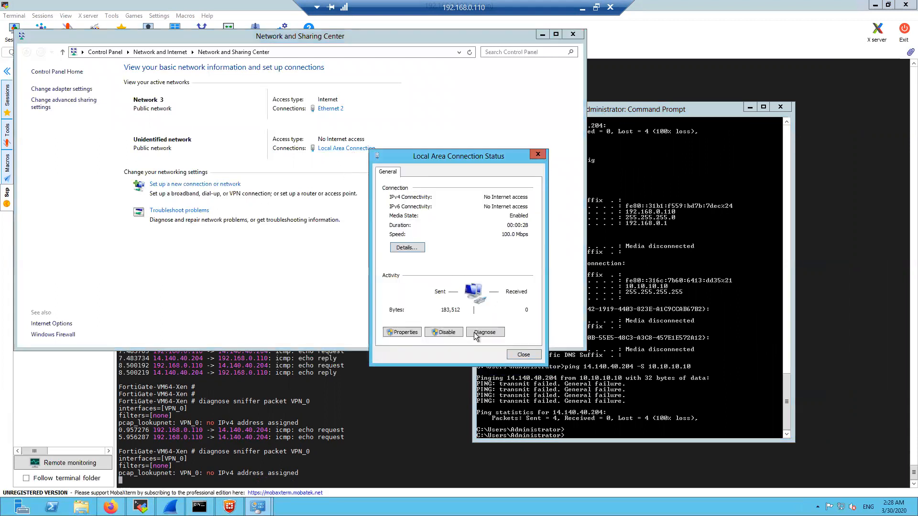
# Set the adapter's IPv4 manually to 10.10.10.10 with mask 255.255.255.0
pyautogui.press('Return')
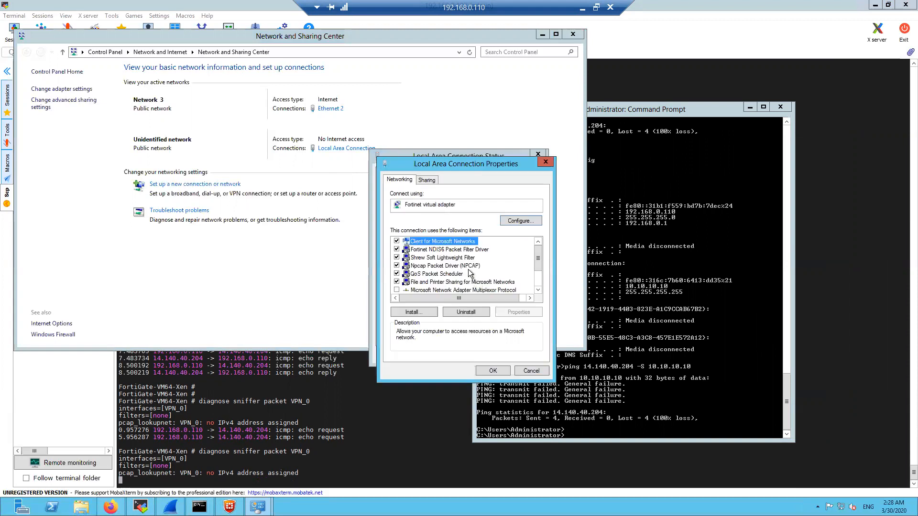
pyautogui.scroll(-3, 475, 287)
pyautogui.doubleClick(475, 290)
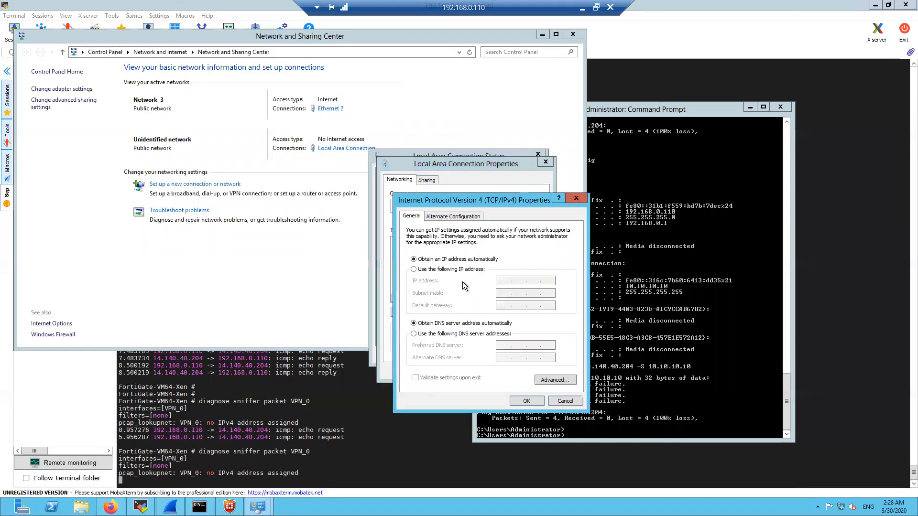
pyautogui.click(414, 269)
pyautogui.write('10 . 10 . 10 . 10')
pyautogui.press('Tab')
pyautogui.write('255 . 255 . 255 . 0')
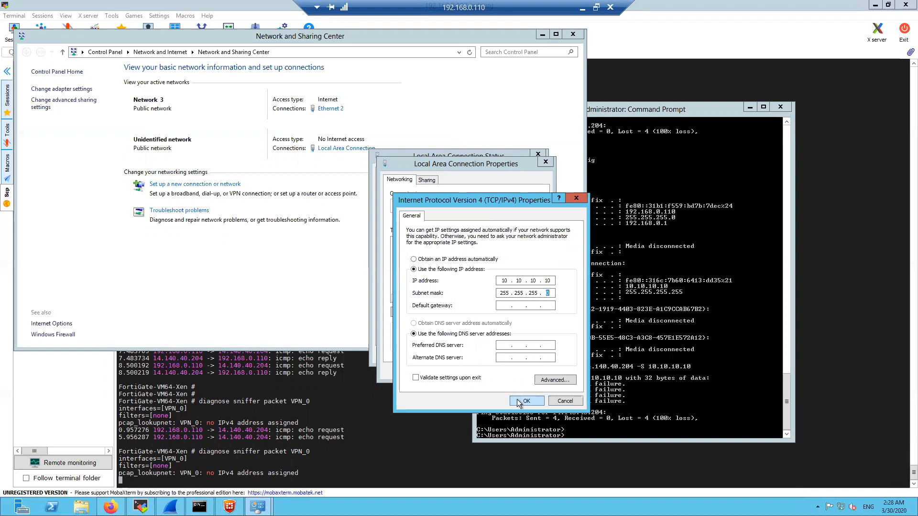
# Enter default gateway 10.10.10.11 and confirm the IPv4 and adapter properties
pyautogui.click(503, 307)
pyautogui.write('101')
pyautogui.press('BackSpace')
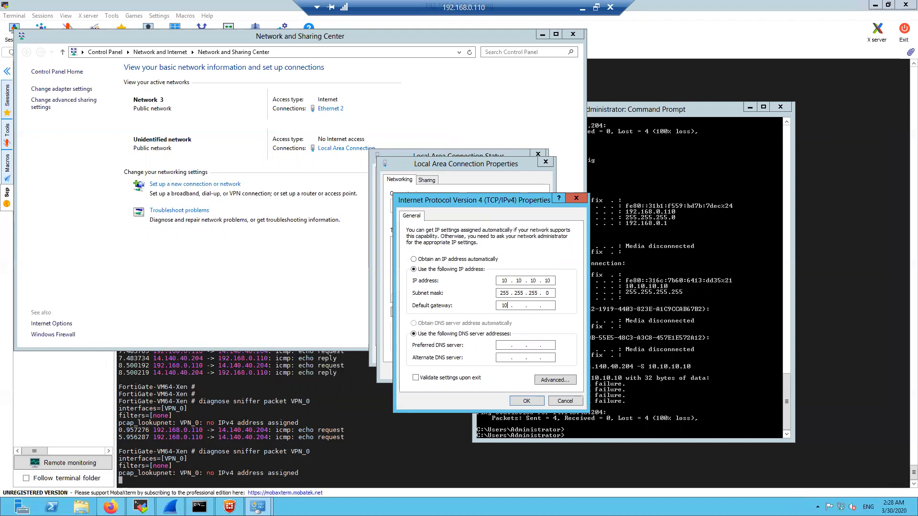
pyautogui.write('10 . 10 . 11')
pyautogui.click(524, 402)
pyautogui.click(493, 372)
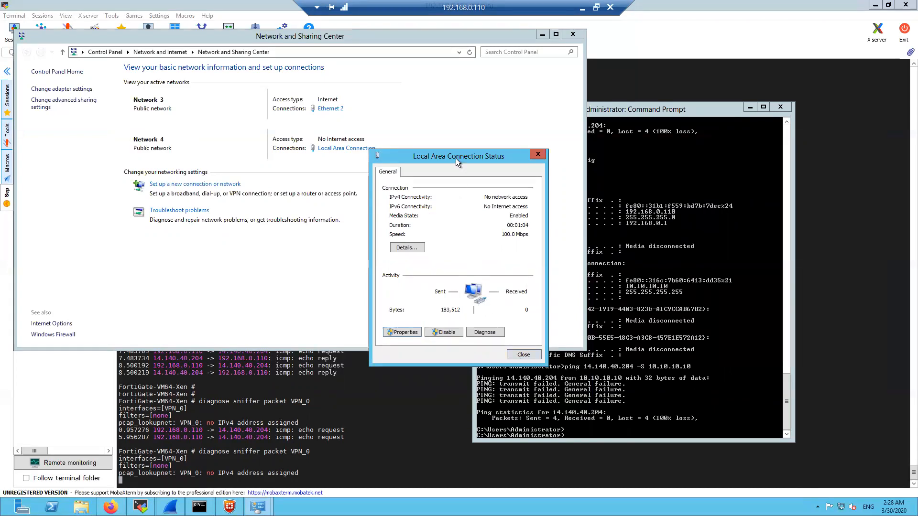
pyautogui.moveTo(455, 159); pyautogui.dragTo(494, 58)
# Close the connection status window and rerun ipconfig in the Command Prompt to list adapter addresses
pyautogui.click(558, 254)
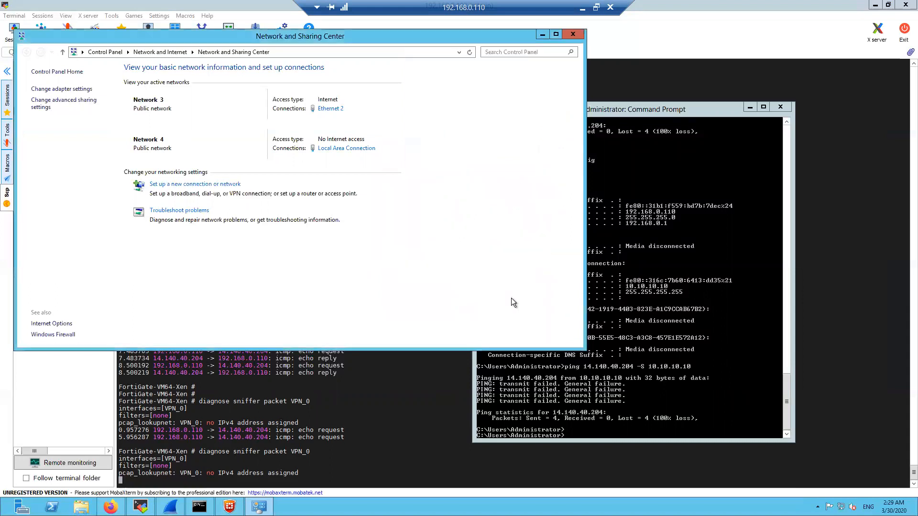
pyautogui.click(599, 369)
pyautogui.press('Return')
pyautogui.press('Return')
pyautogui.press('Return')
pyautogui.press('Up')
pyautogui.press('BackSpace')
pyautogui.press('BackSpace')
pyautogui.press('BackSpace')
pyautogui.press('BackSpace')
pyautogui.press('BackSpace')
pyautogui.press('BackSpace')
pyautogui.press('BackSpace')
pyautogui.press('BackSpace')
pyautogui.press('BackSpace')
pyautogui.press('BackSpace')
pyautogui.press('BackSpace')
pyautogui.press('BackSpace')
pyautogui.press('BackSpace')
pyautogui.press('BackSpace')
pyautogui.press('BackSpace')
pyautogui.press('Up')
pyautogui.press('Return')
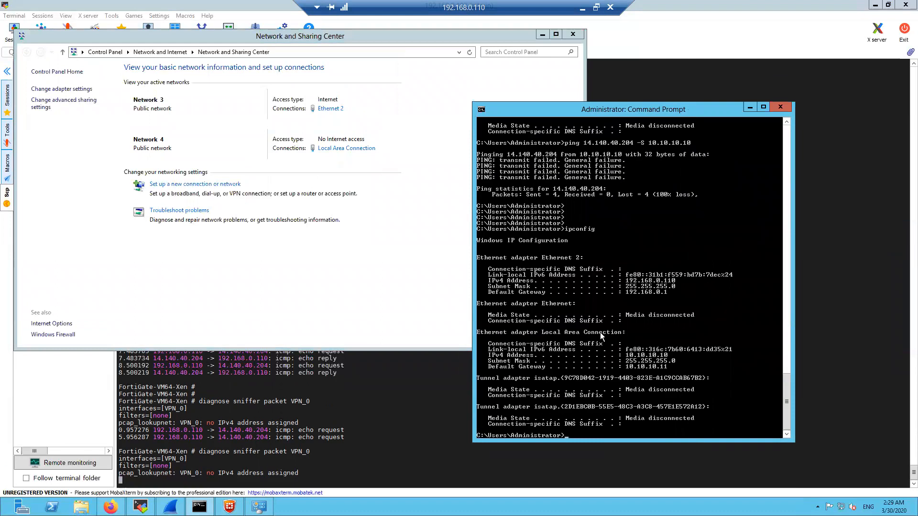
# Look through the ipconfig output for the Fortinet adapter's 10.10.10.11 gateway
pyautogui.scroll(15, 599, 338)
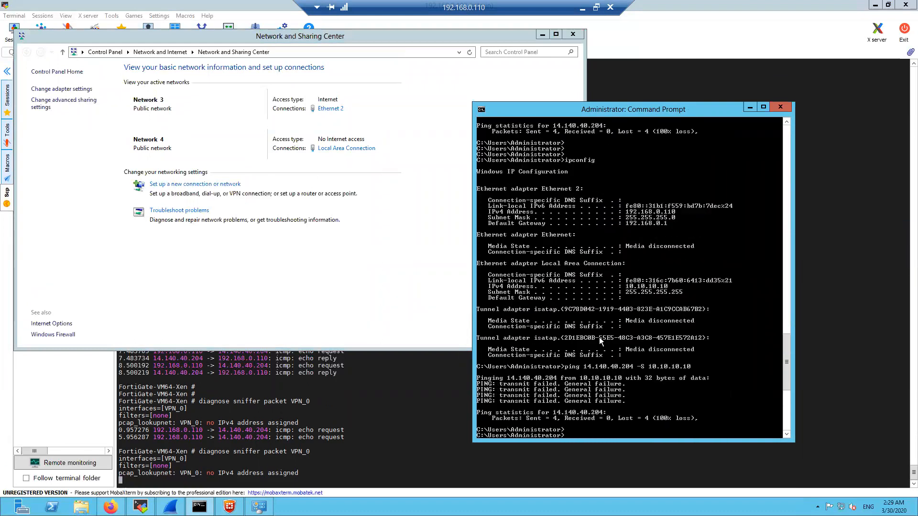
pyautogui.scroll(8, 599, 337)
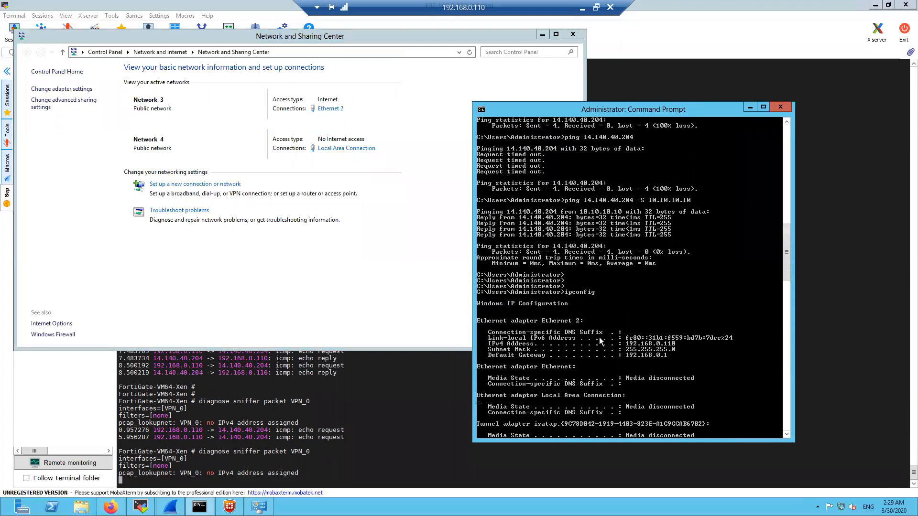
pyautogui.scroll(14, 599, 337)
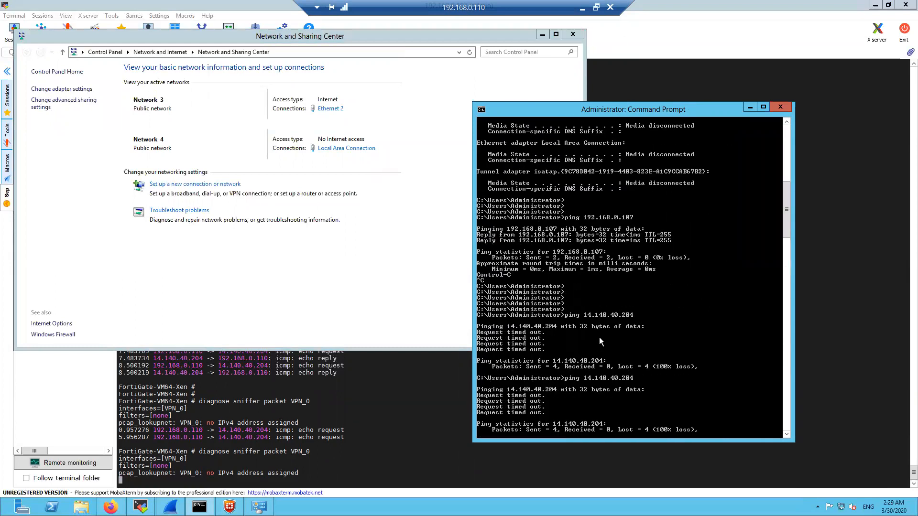
pyautogui.scroll(12, 599, 337)
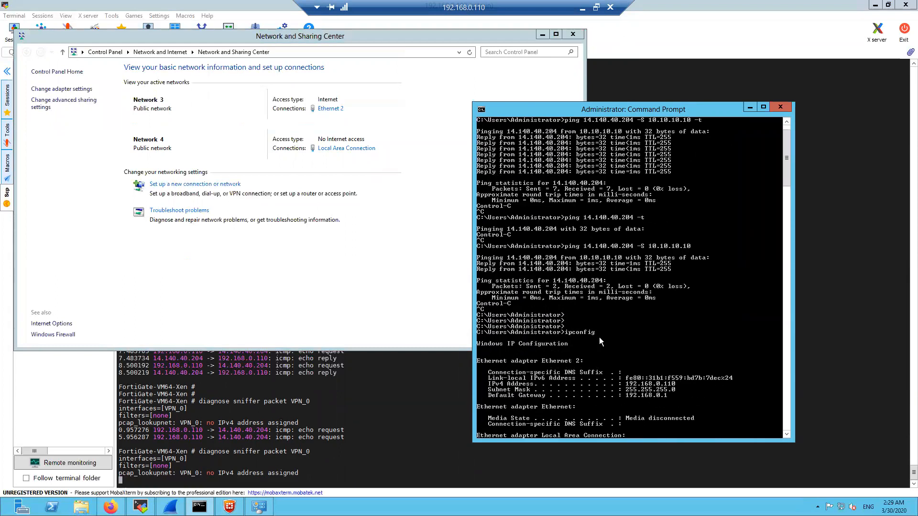
pyautogui.scroll(-9, 600, 287)
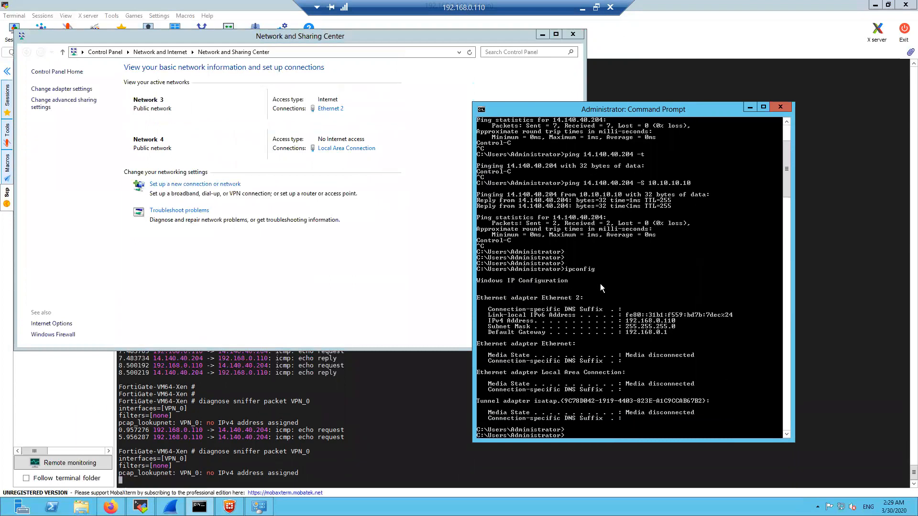
pyautogui.scroll(-14, 601, 287)
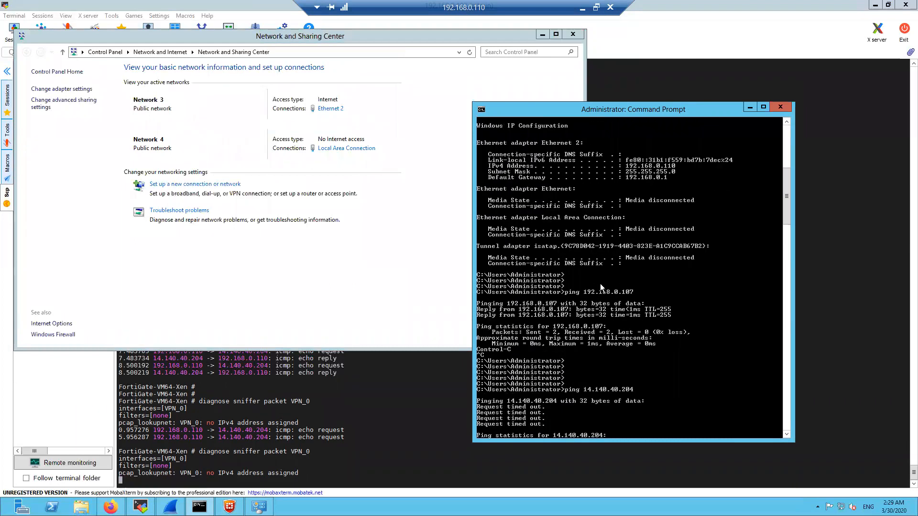
pyautogui.scroll(-12, 601, 286)
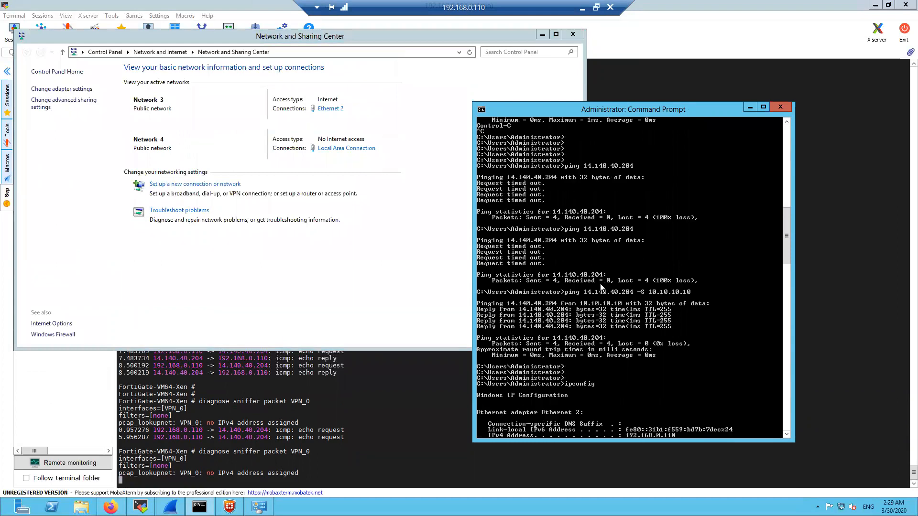
pyautogui.scroll(-12, 601, 289)
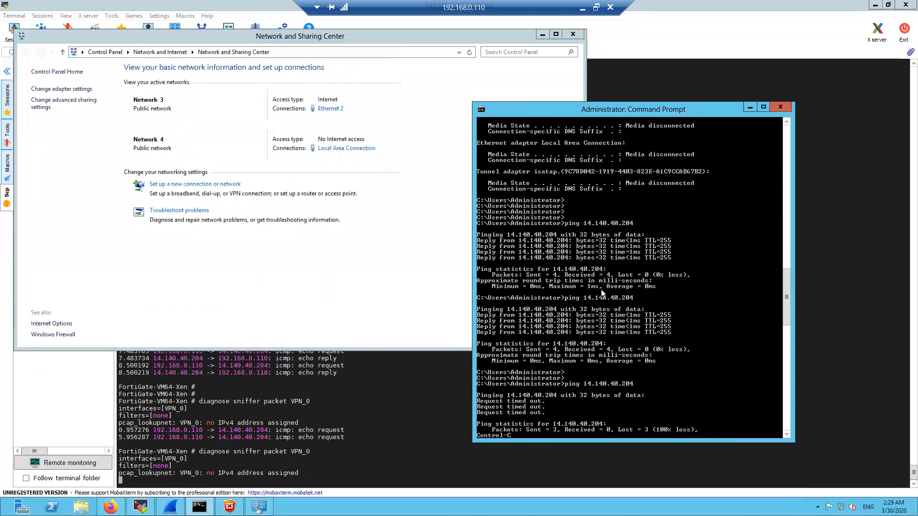
pyautogui.scroll(-11, 601, 288)
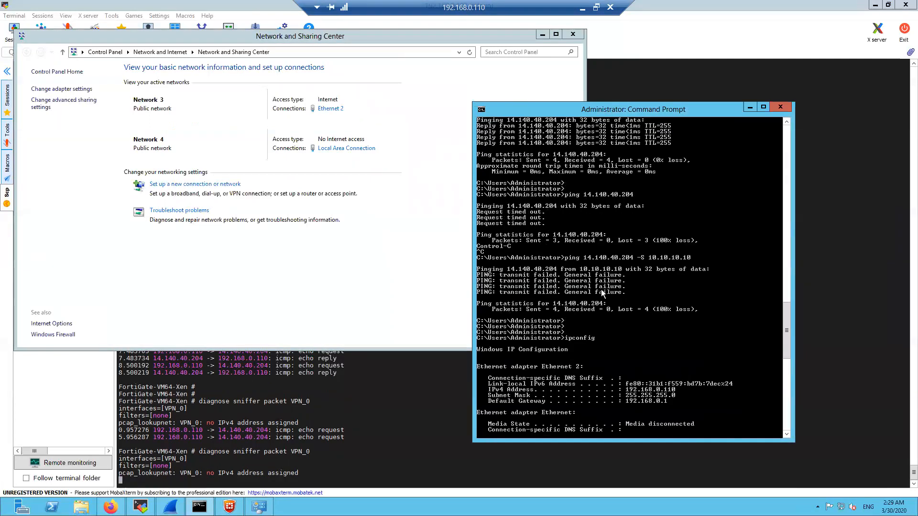
pyautogui.scroll(-3, 602, 293)
pyautogui.scroll(-5, 602, 288)
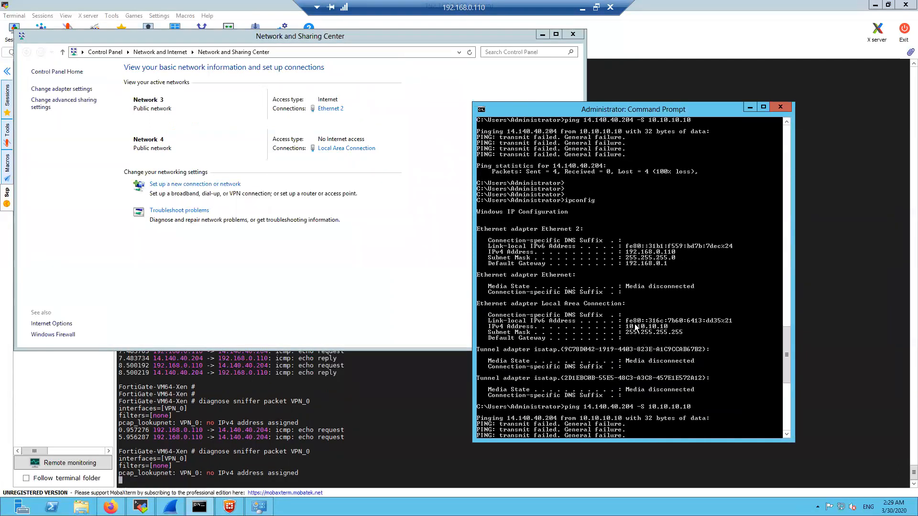
pyautogui.scroll(-15, 649, 341)
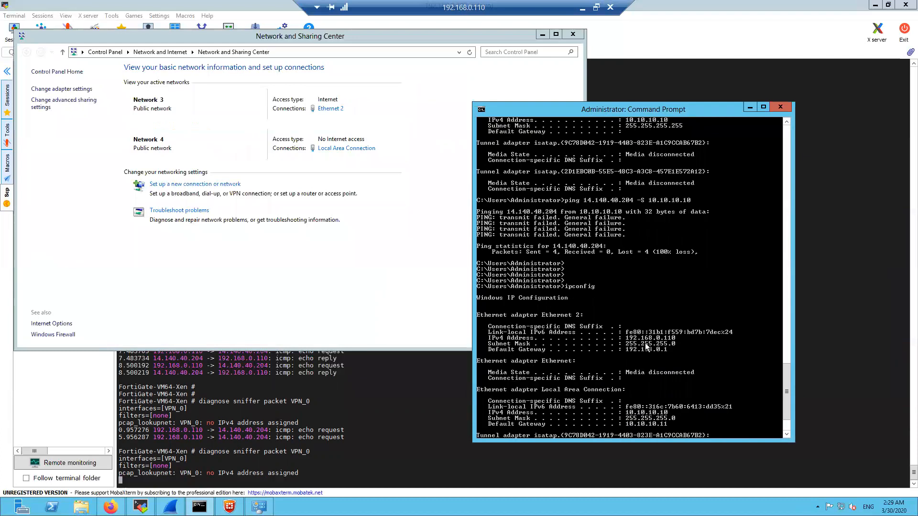
# Run ipconfig again, then ping 14.140.40.204 sourced from 10.10.10.10 and get replies
pyautogui.press('Return')
pyautogui.press('Return')
pyautogui.press('Return')
pyautogui.press('Return')
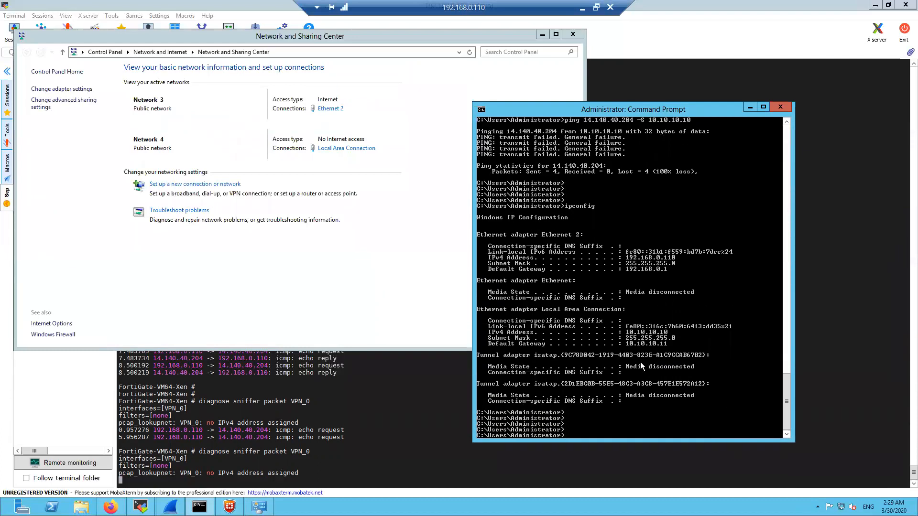
pyautogui.press('Up')
pyautogui.press('Return')
pyautogui.press('Return')
pyautogui.press('Return')
pyautogui.press('Return')
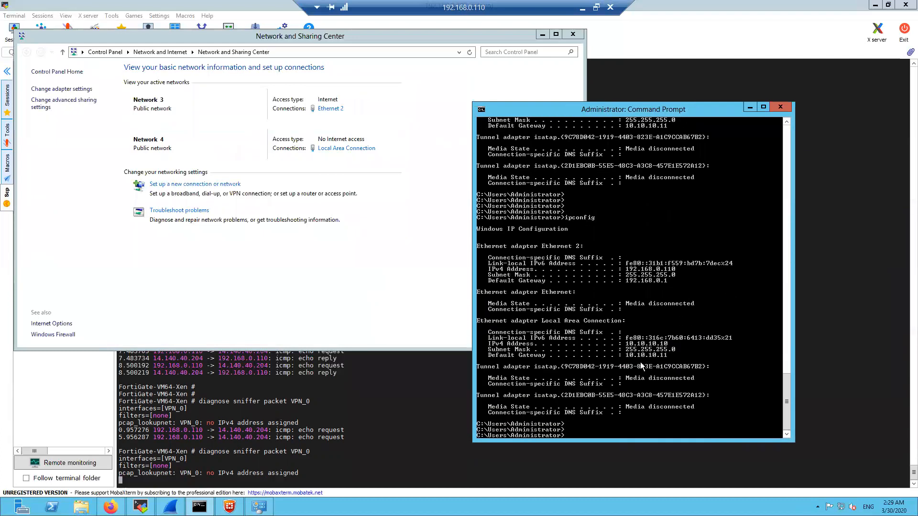
pyautogui.press('Up')
pyautogui.press('Up')
pyautogui.press('Up')
pyautogui.press('Up')
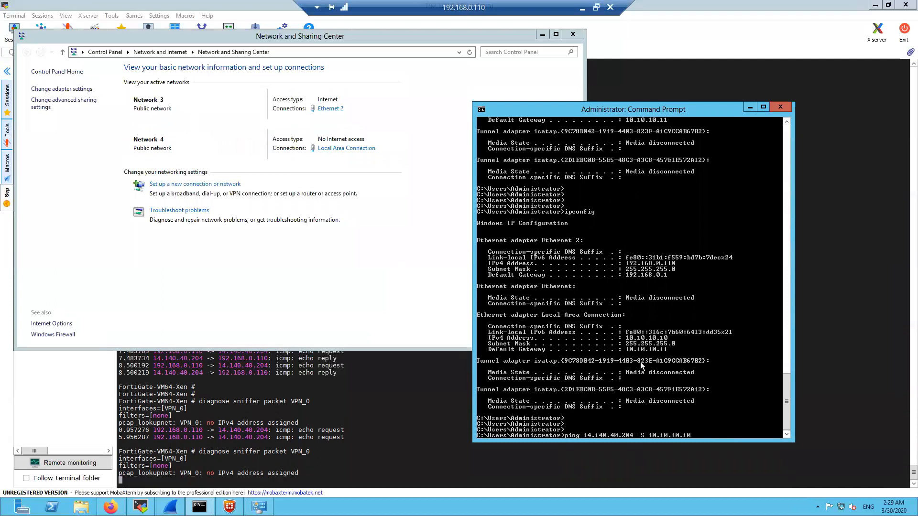
pyautogui.press('Return')
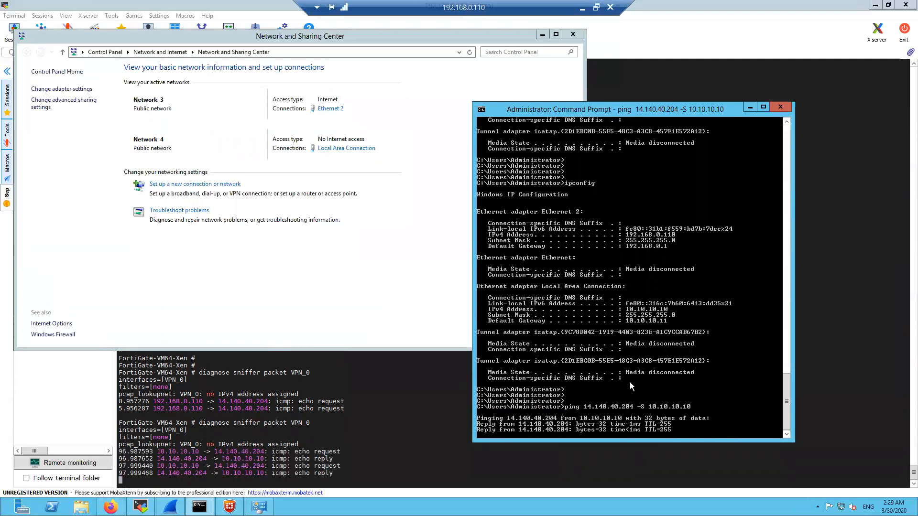
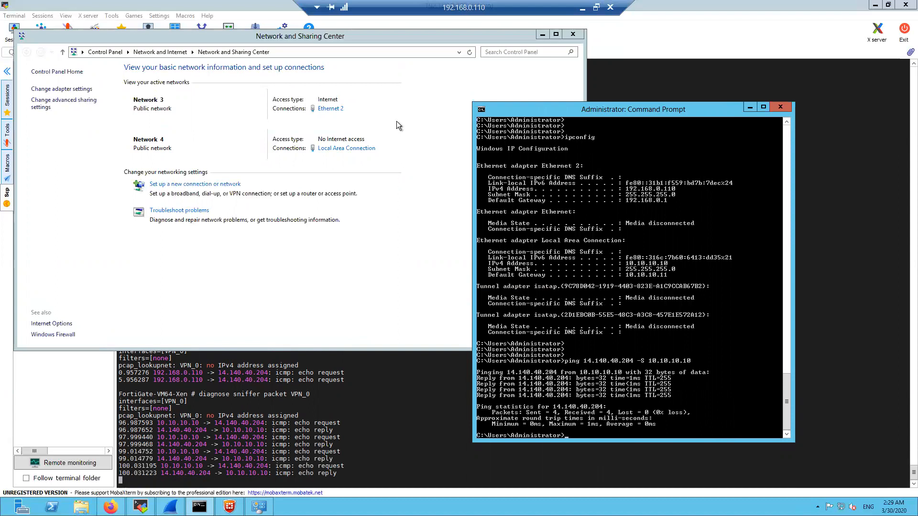
# Review the Local Area Connection's IPv4 properties showing address 10.10.10.10, then close the dialogs
pyautogui.click(347, 148)
pyautogui.moveTo(431, 153); pyautogui.dragTo(431, 116)
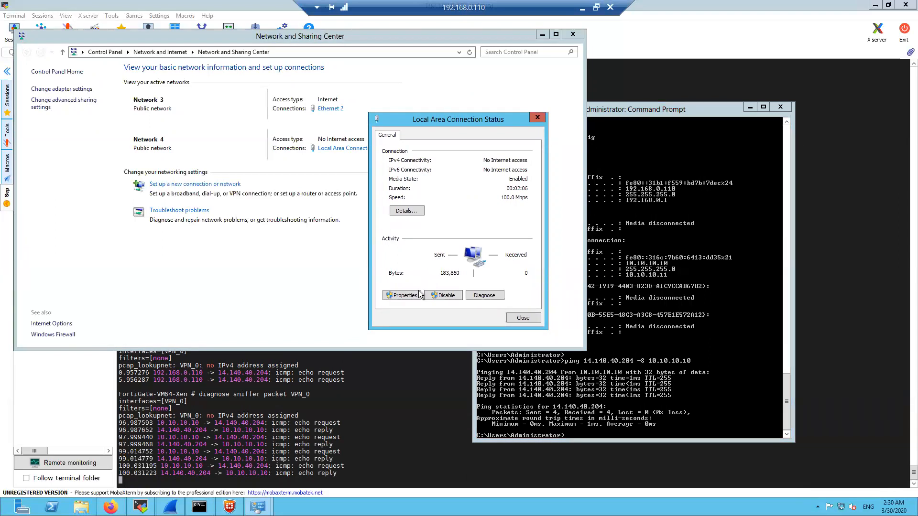
pyautogui.click(402, 296)
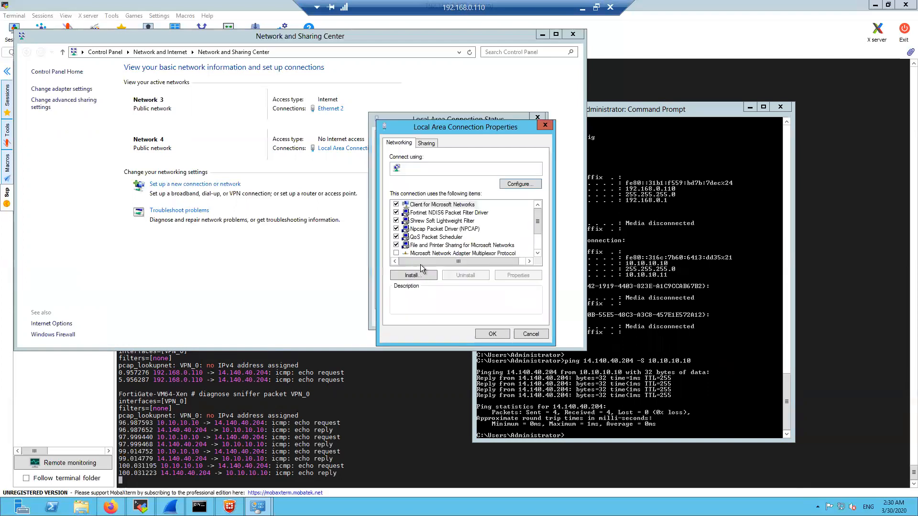
pyautogui.scroll(-1, 481, 250)
pyautogui.doubleClick(481, 253)
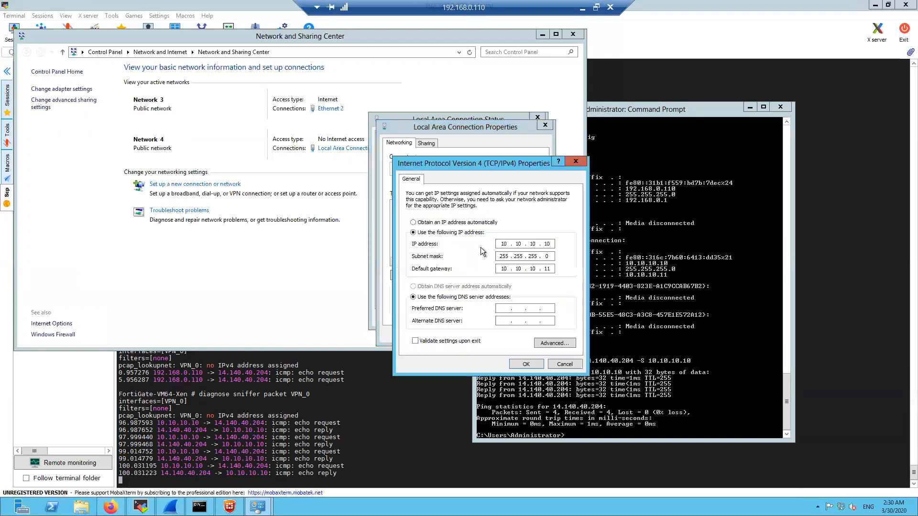
pyautogui.click(527, 367)
pyautogui.click(506, 332)
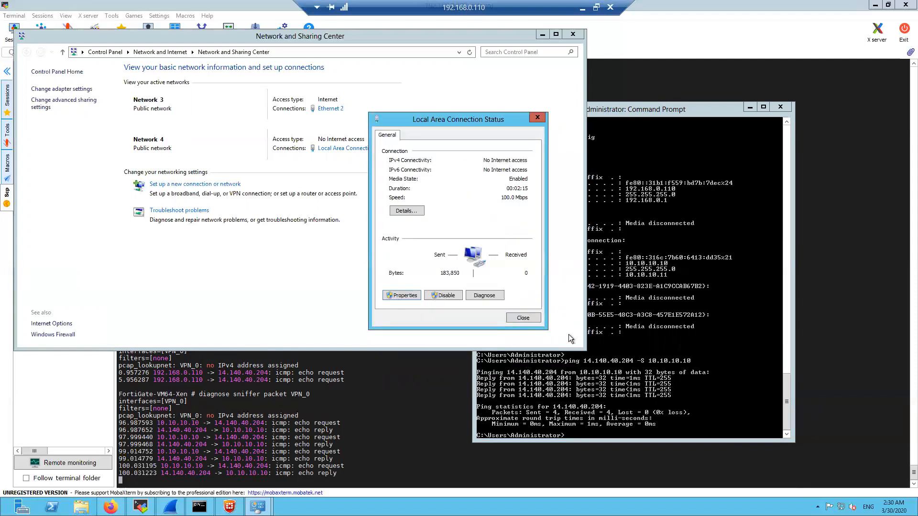
pyautogui.click(524, 318)
# Rerun the ping to 14.140.40.204 in the Command Prompt, stop it, and view the sniffer terminal
pyautogui.click(628, 327)
pyautogui.press('Return')
pyautogui.press('Return')
pyautogui.press('Return')
pyautogui.press('Up')
pyautogui.press('Return')
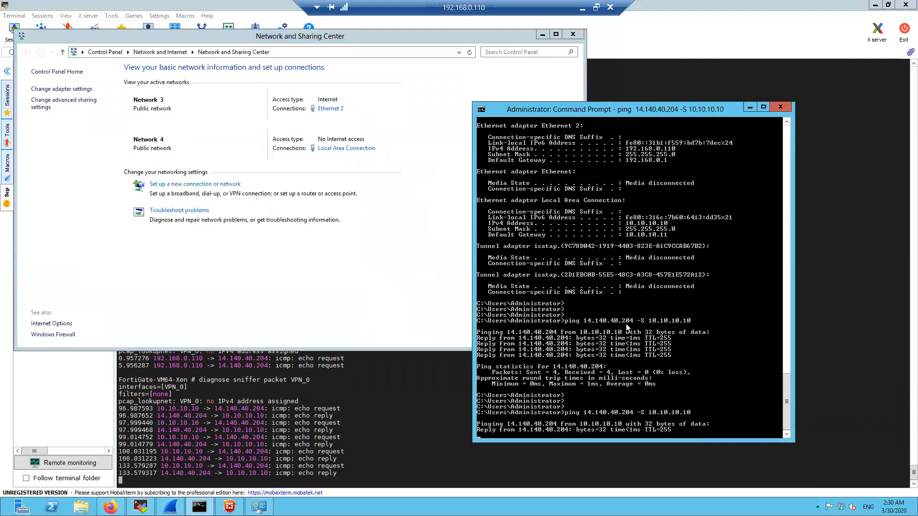
pyautogui.hotkey('ctrl', 'c')
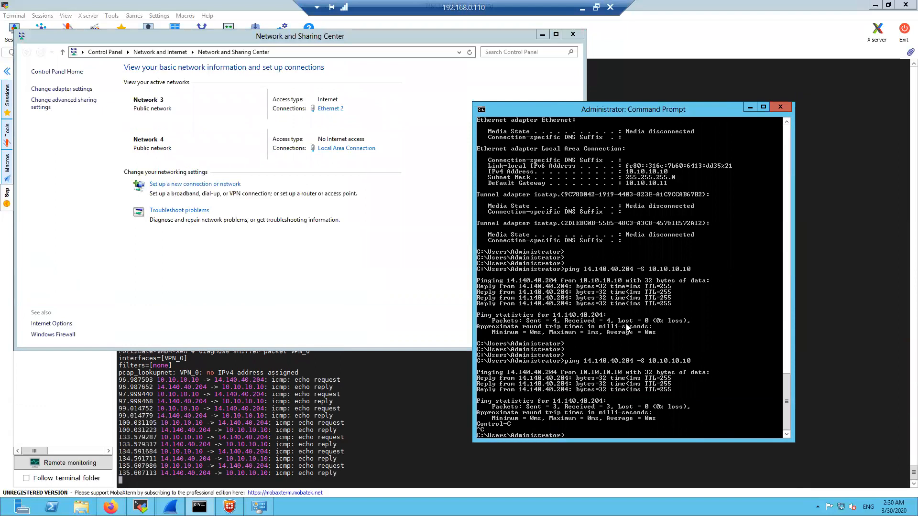
pyautogui.click(358, 415)
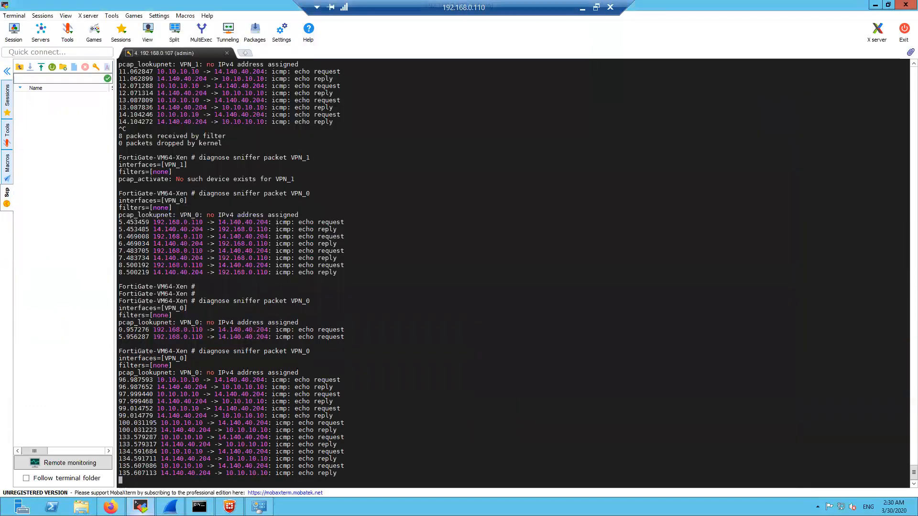
pyautogui.click(111, 507)
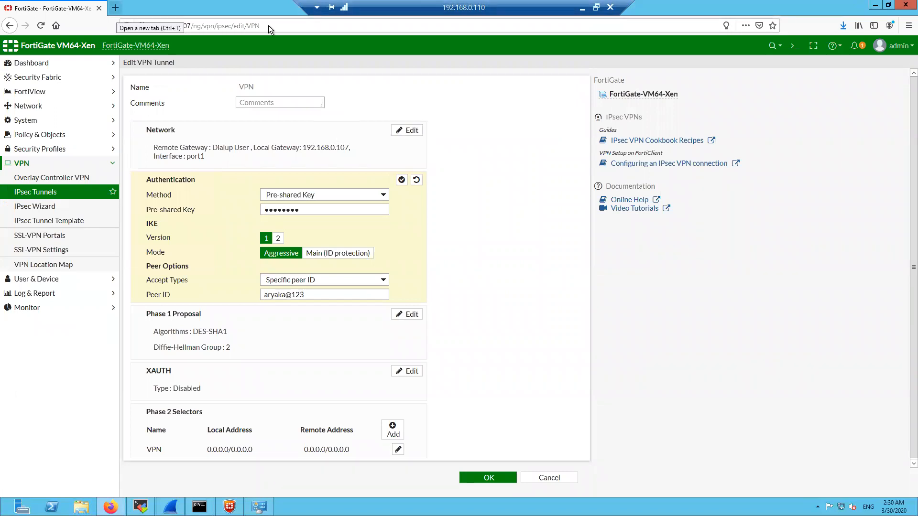
pyautogui.click(115, 9)
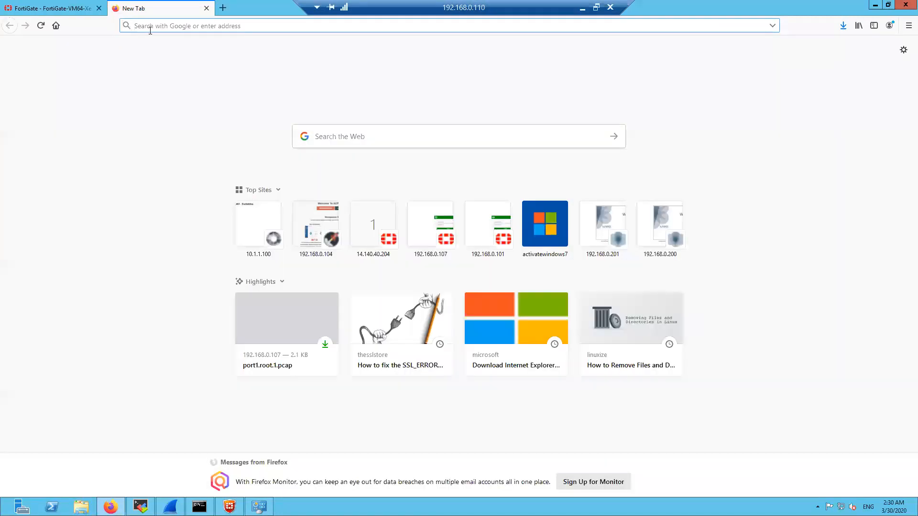
pyautogui.write('https')
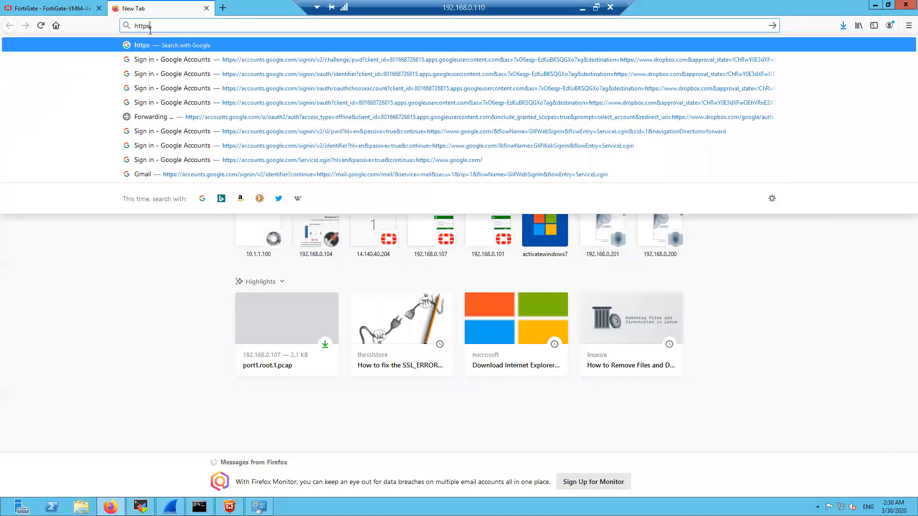
pyautogui.press('BackSpace')
pyautogui.write(':')
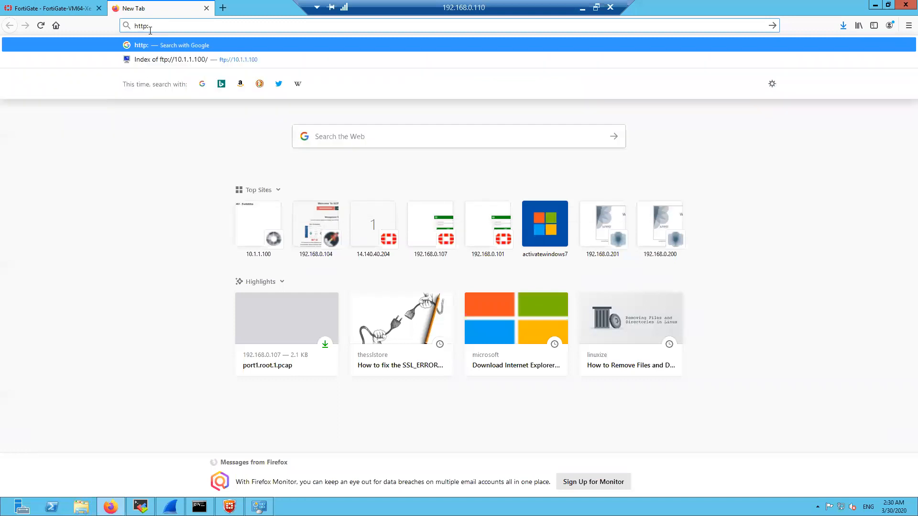
pyautogui.write('14.140/')
pyautogui.press('BackSpace')
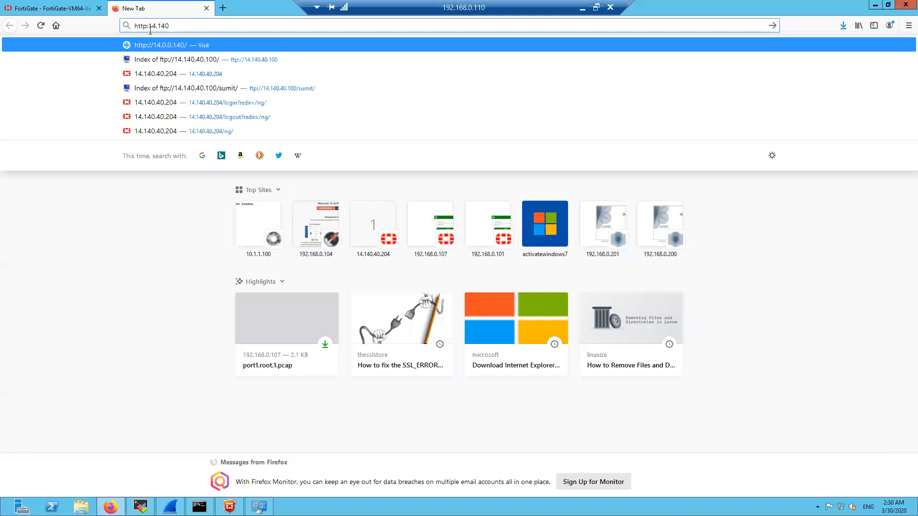
pyautogui.write('.40.204')
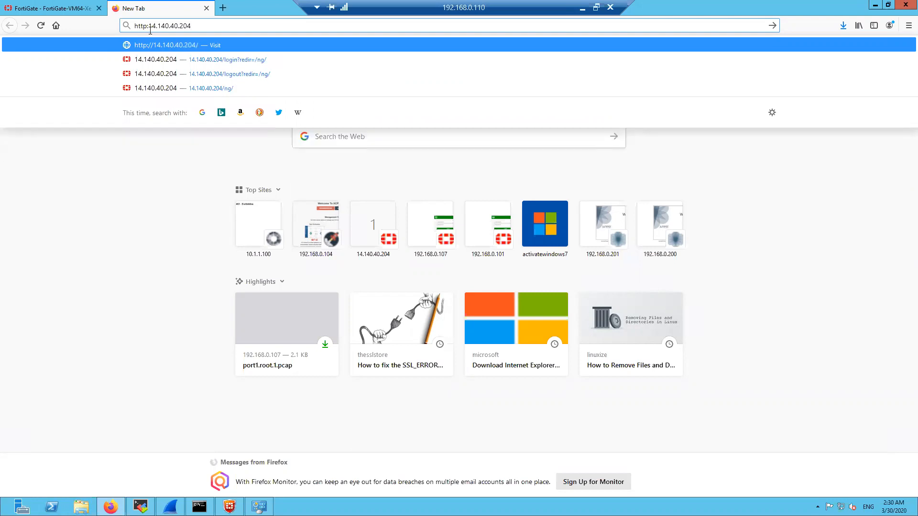
pyautogui.press('Return')
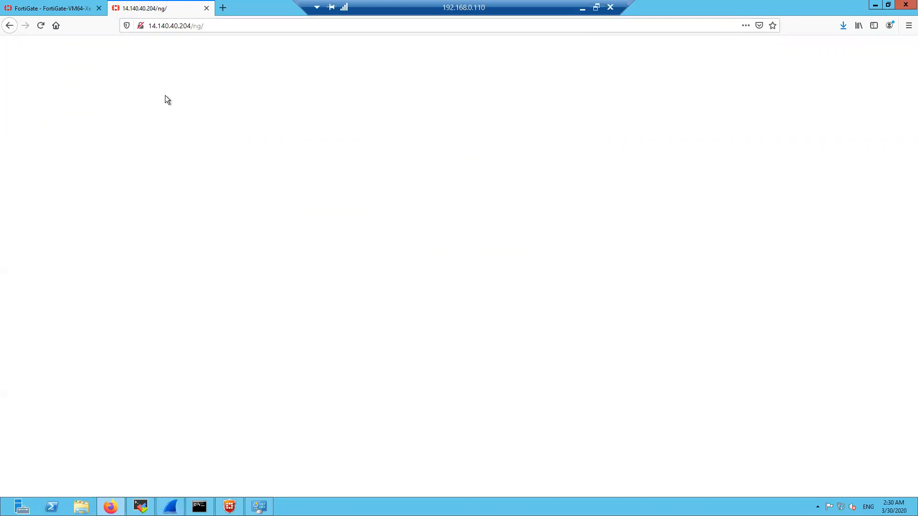
# Check FortiClient's bytes received counter, then return to the sniffer output
pyautogui.click(72, 8)
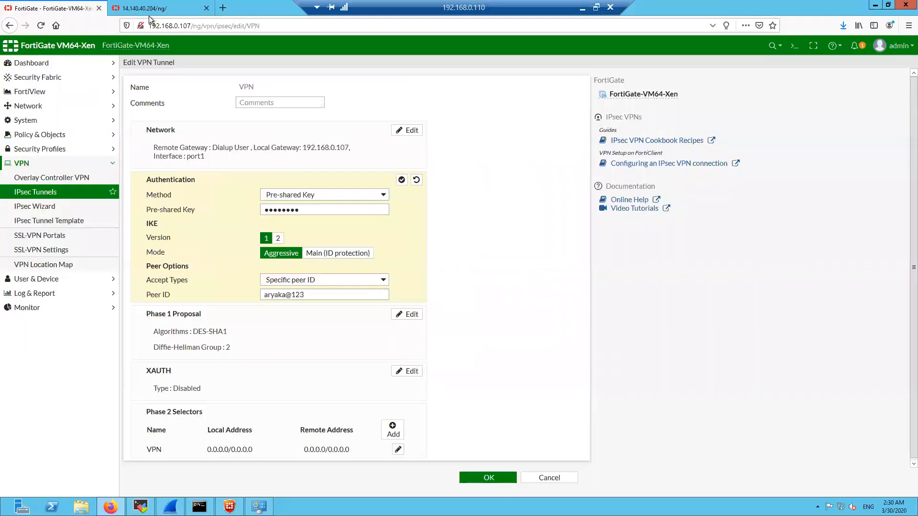
pyautogui.click(148, 12)
pyautogui.click(230, 507)
pyautogui.doubleClick(675, 305)
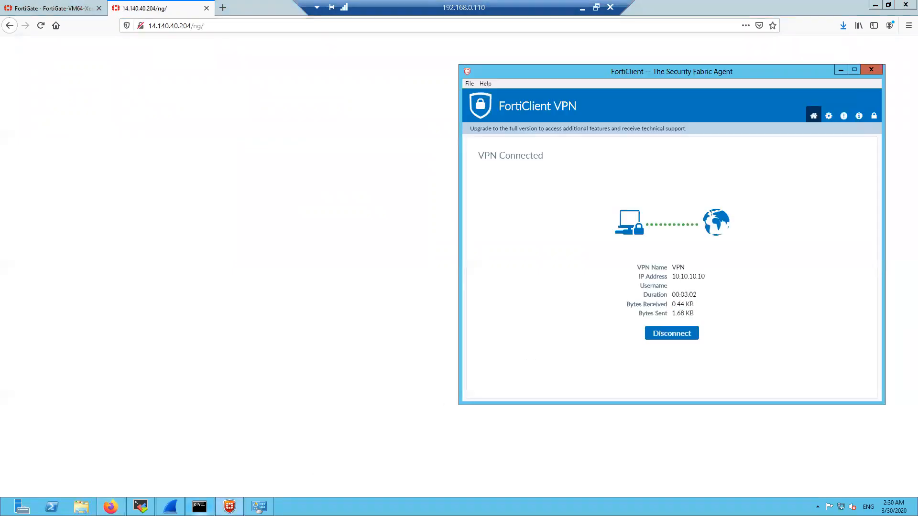
pyautogui.click(199, 507)
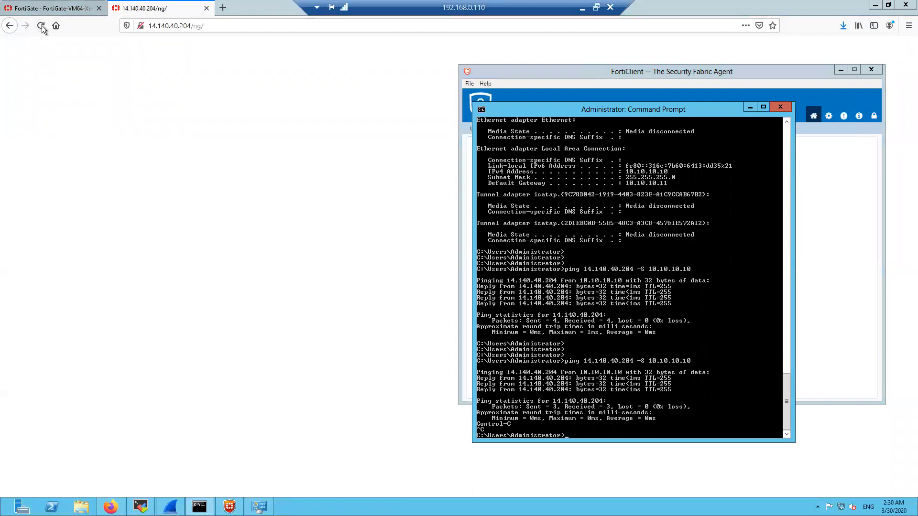
pyautogui.click(48, 9)
pyautogui.click(141, 507)
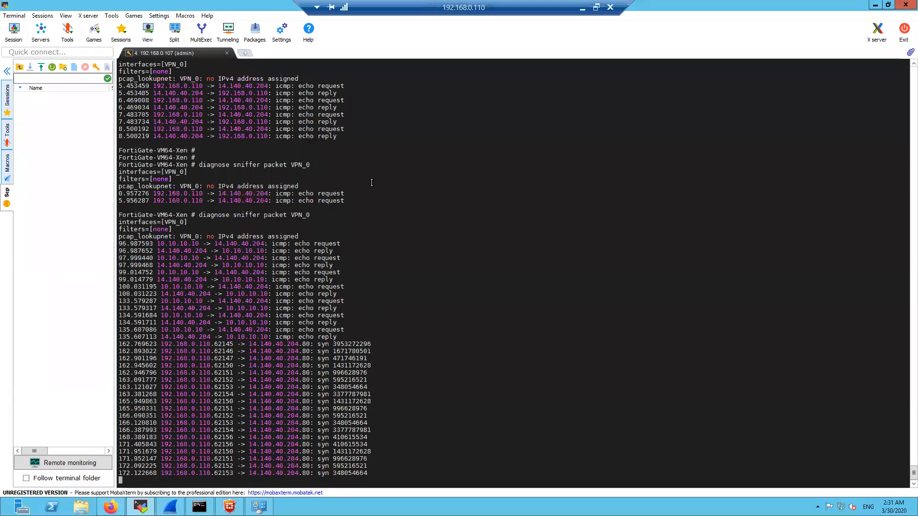
# Create and open a MobaXterm SSH session to 14.140.40.204 with username admin
pyautogui.click(13, 31)
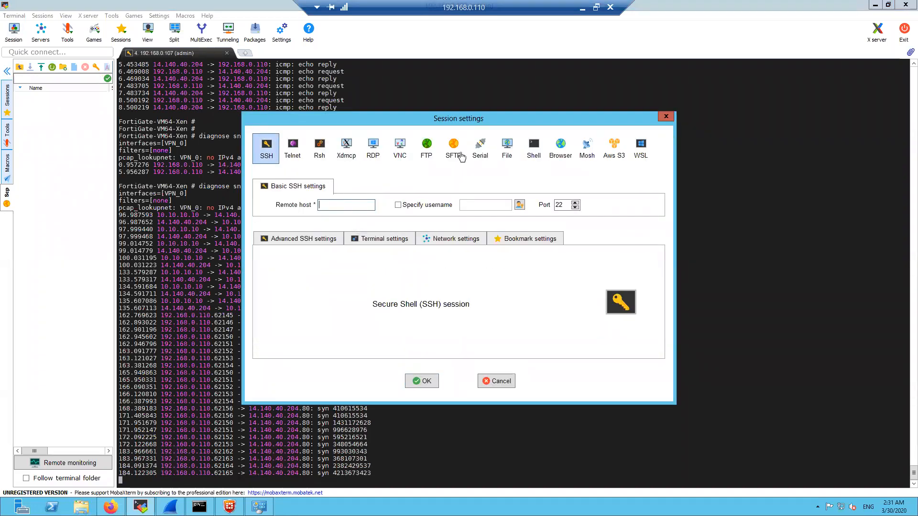
pyautogui.moveTo(460, 122); pyautogui.dragTo(621, 124)
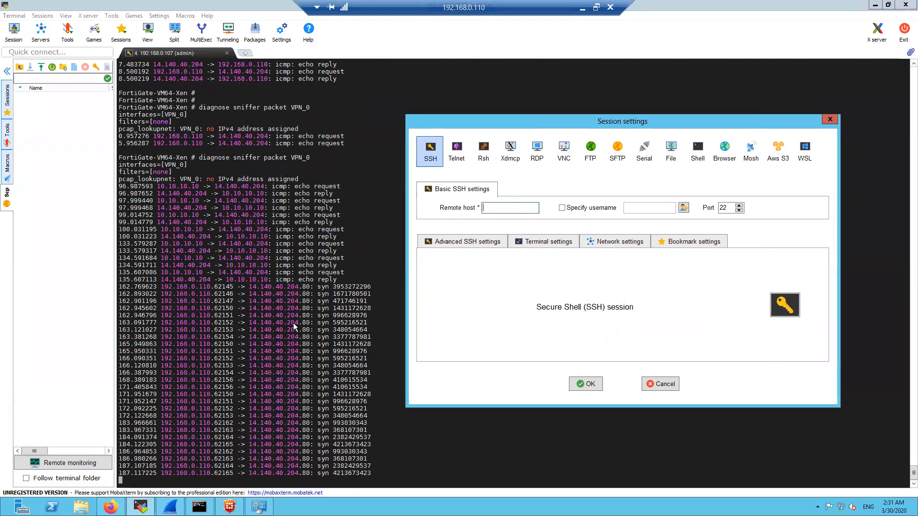
pyautogui.click(280, 380)
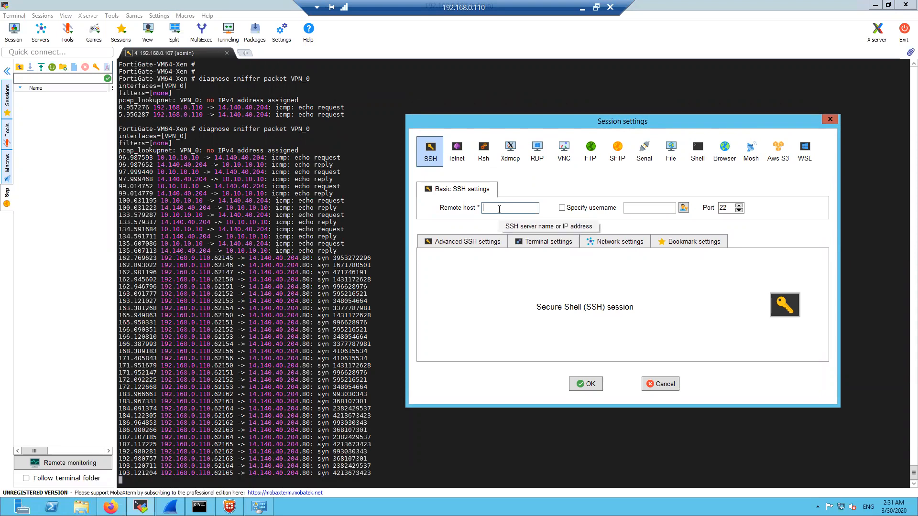
pyautogui.write('14')
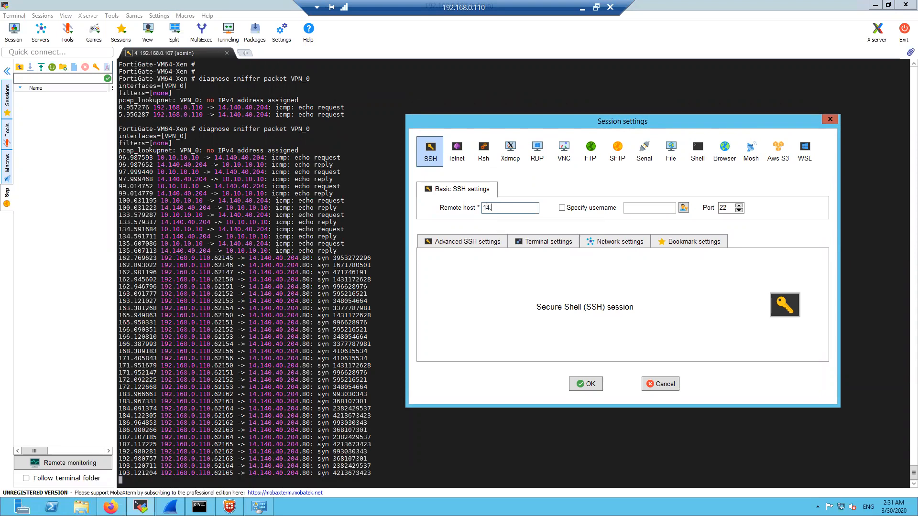
pyautogui.write('.140.40.204')
pyautogui.click(563, 207)
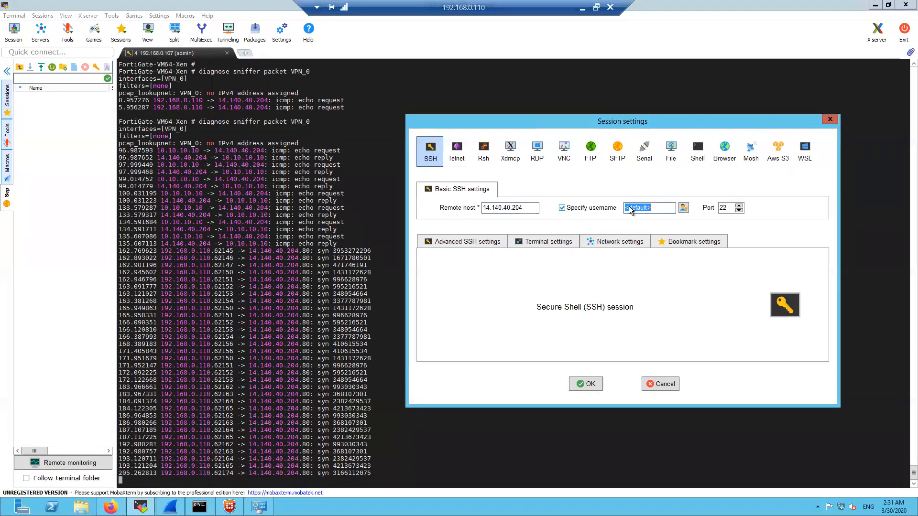
pyautogui.write('admin')
pyautogui.click(586, 384)
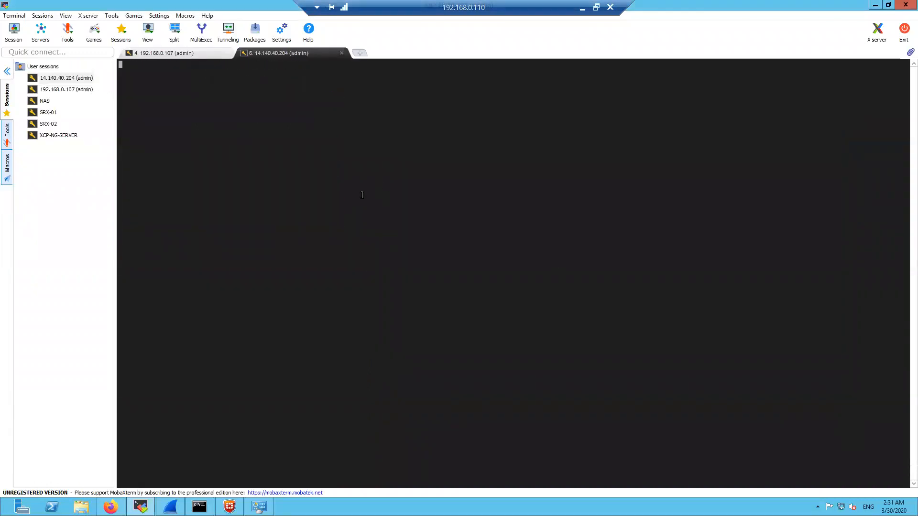
# Cancel the VPN tunnel edit in FortiGate, discarding unsaved changes and declining to save the login
pyautogui.click(111, 508)
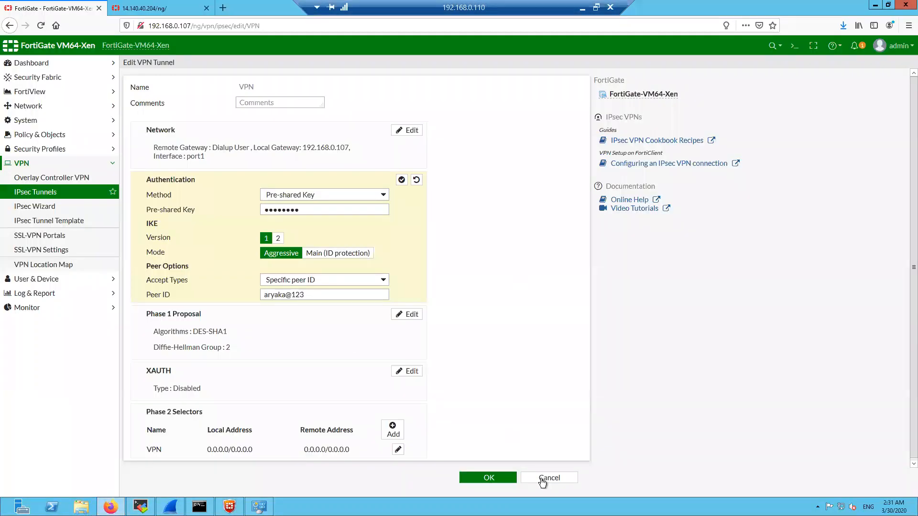
pyautogui.click(549, 478)
pyautogui.click(492, 221)
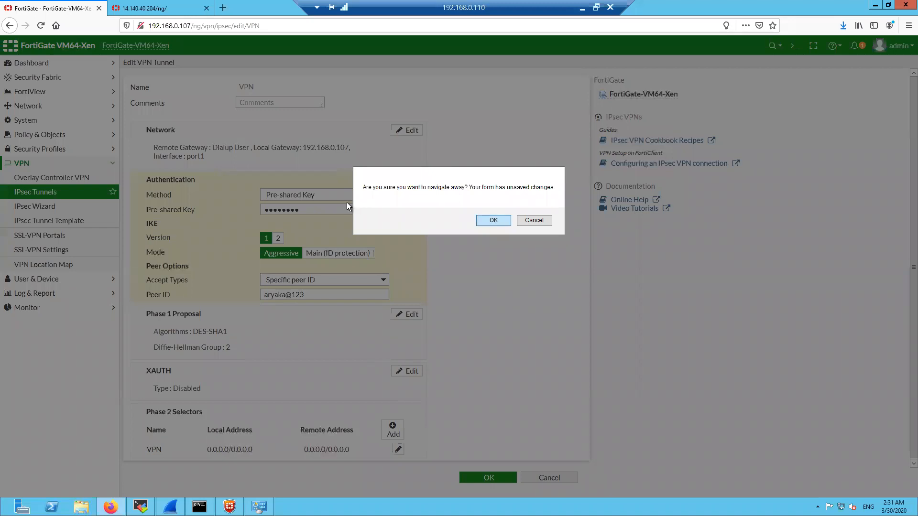
pyautogui.click(266, 110)
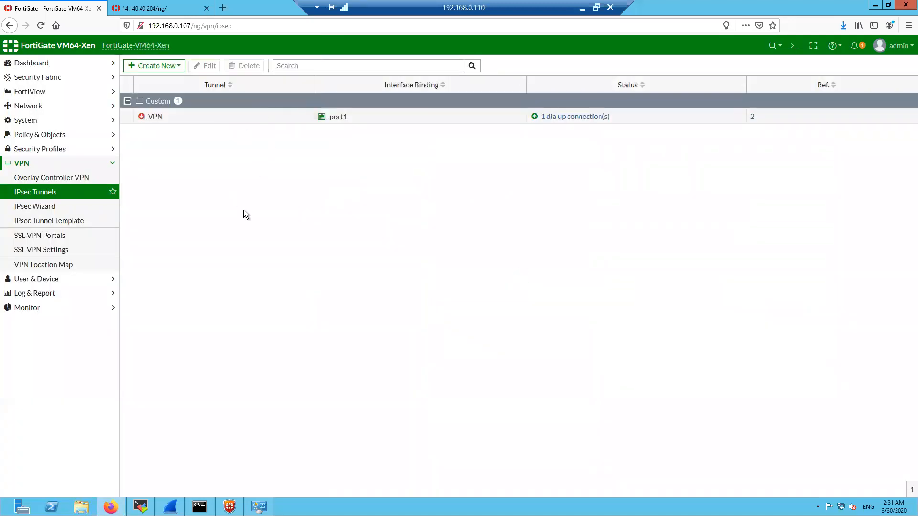
# Restart the continuous ping and point out FortiClient's bytes received and bytes sent counters
pyautogui.click(200, 507)
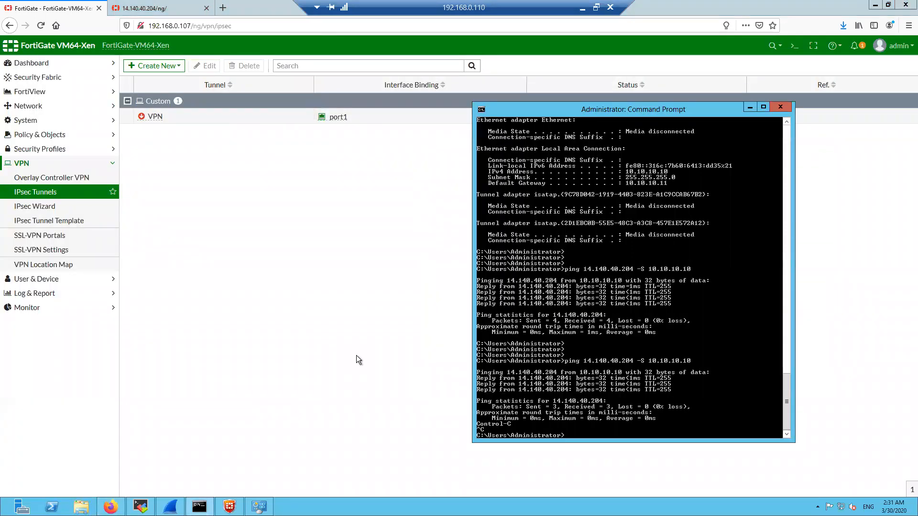
pyautogui.press('Up')
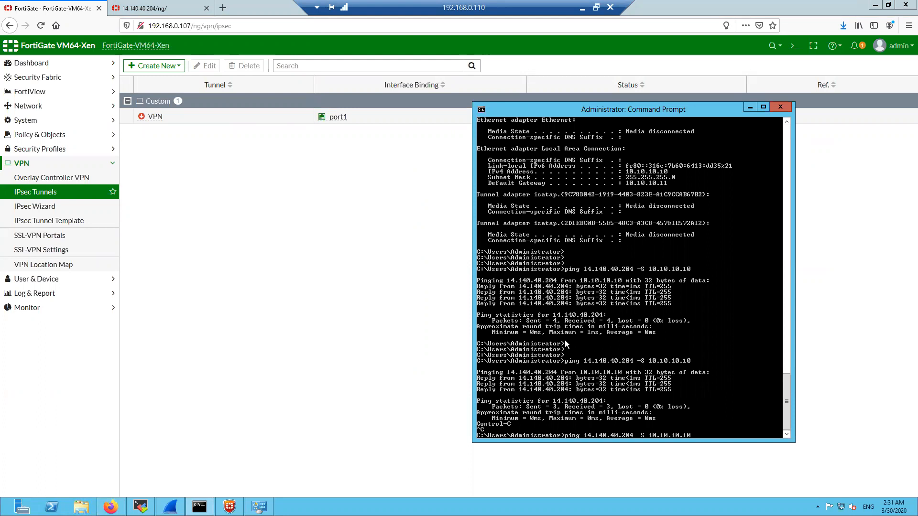
pyautogui.press('Return')
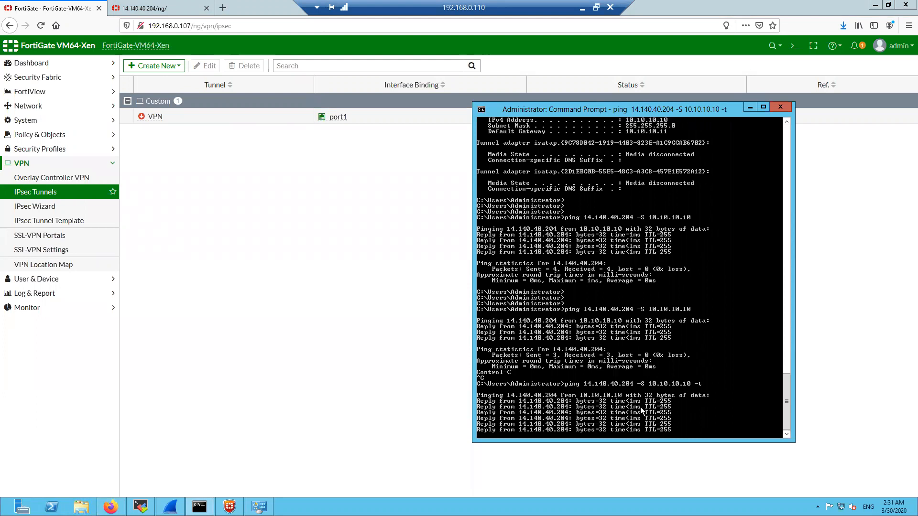
pyautogui.click(230, 507)
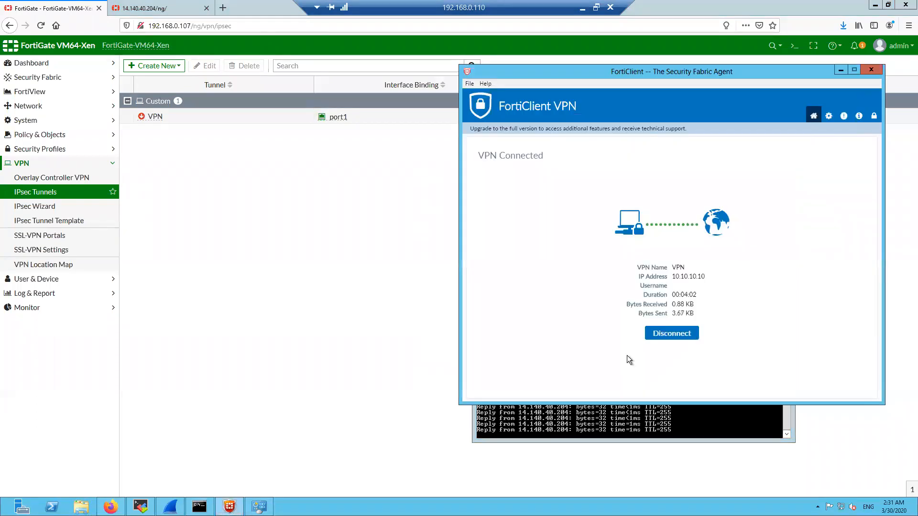
pyautogui.moveTo(672, 306); pyautogui.dragTo(693, 307)
pyautogui.moveTo(673, 315); pyautogui.dragTo(692, 311)
# Stop the FortiGate packet sniffer and run the tunnel status command for VPN_1
pyautogui.click(140, 506)
pyautogui.click(188, 56)
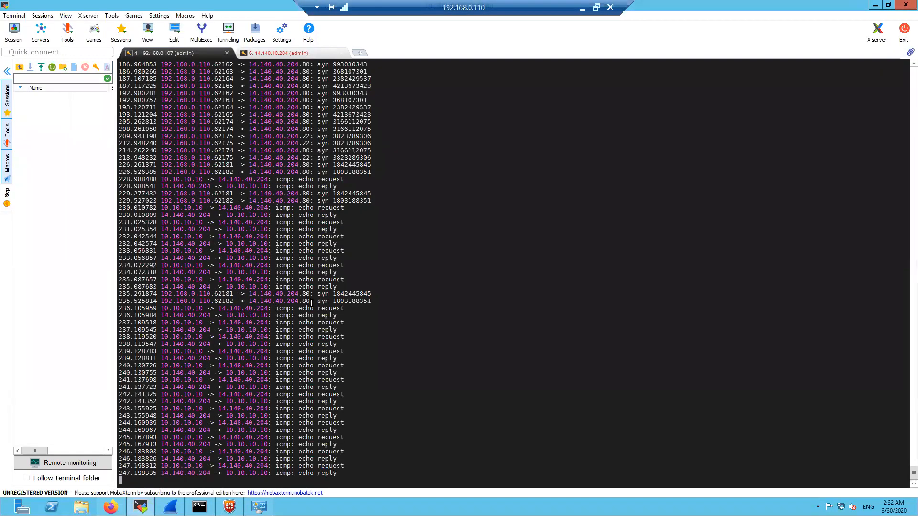
pyautogui.hotkey('ctrl', 'c')
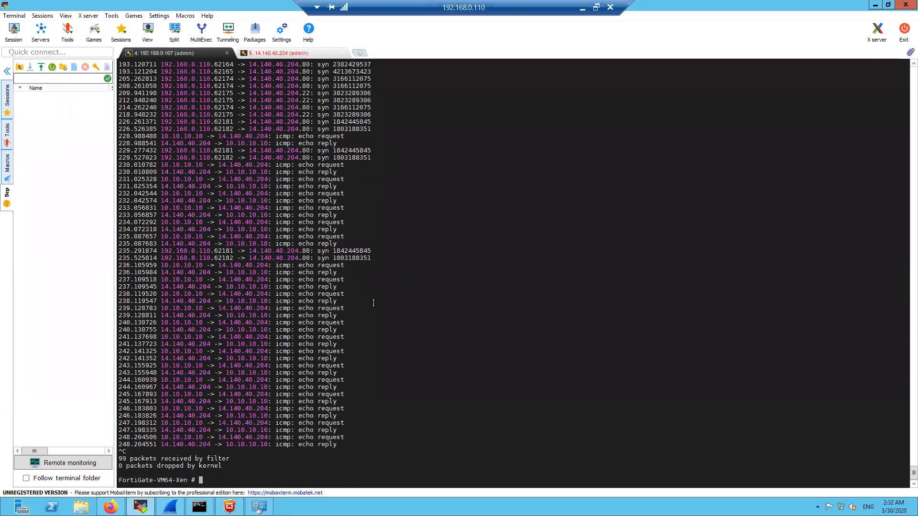
pyautogui.press('Return')
pyautogui.press('Return')
pyautogui.press('Return')
pyautogui.press('Return')
pyautogui.press('Up')
pyautogui.press('Up')
pyautogui.press('Up')
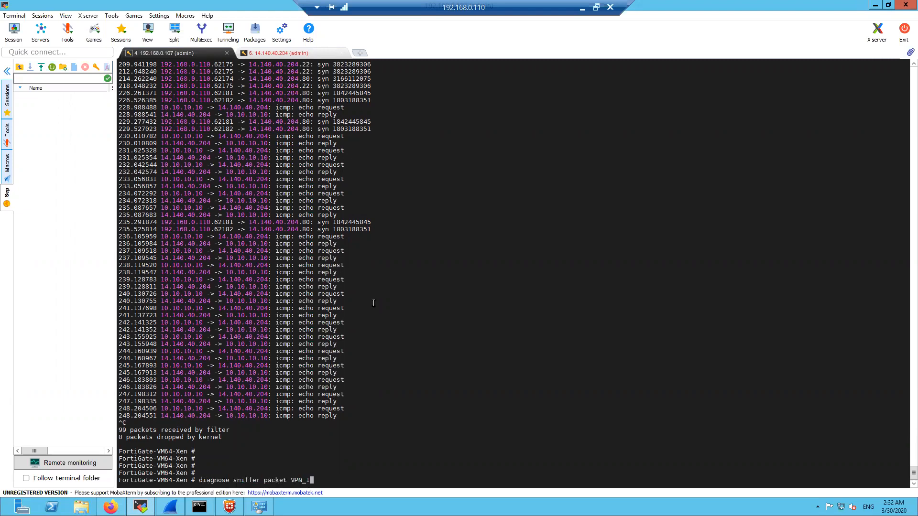
pyautogui.press('Up')
pyautogui.press('Up')
pyautogui.press('Down')
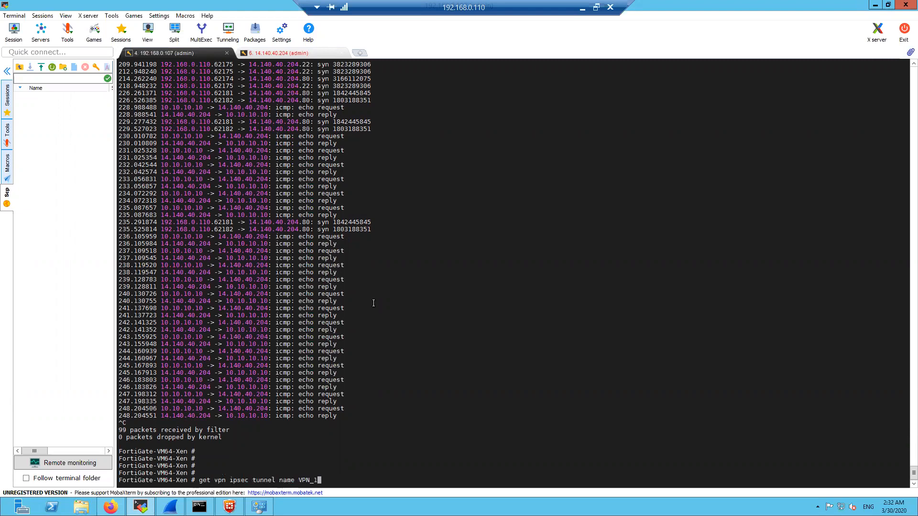
pyautogui.press('Return')
# Run 'get vpn ipsec tunnel name VPN_0' twice, comparing the rx packet counts
pyautogui.press('Return')
pyautogui.press('Return')
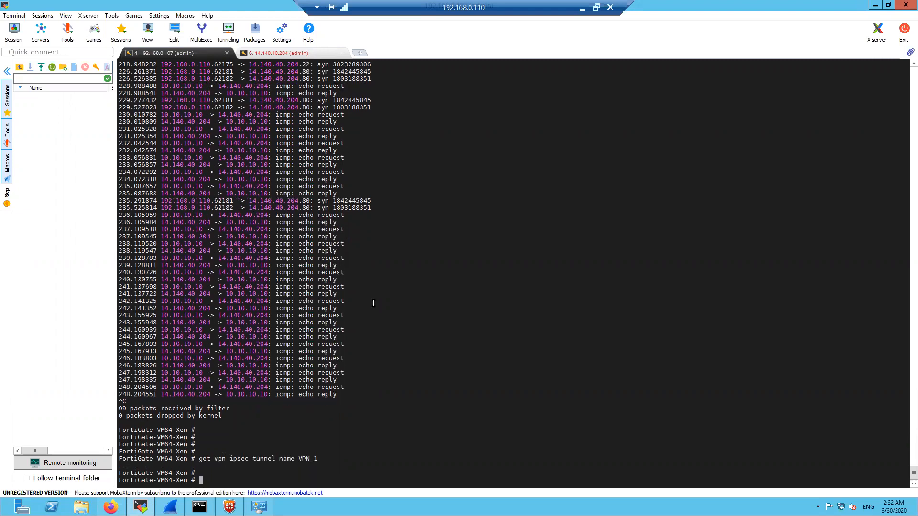
pyautogui.press('Up')
pyautogui.press('BackSpace')
pyautogui.write('0')
pyautogui.press('Return')
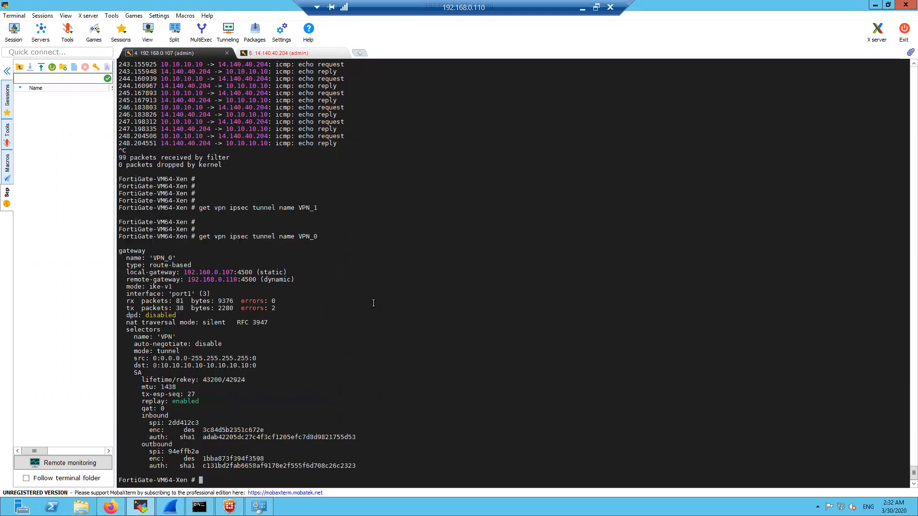
pyautogui.doubleClick(178, 302)
pyautogui.press('Return')
pyautogui.press('Return')
pyautogui.press('Return')
pyautogui.press('Up')
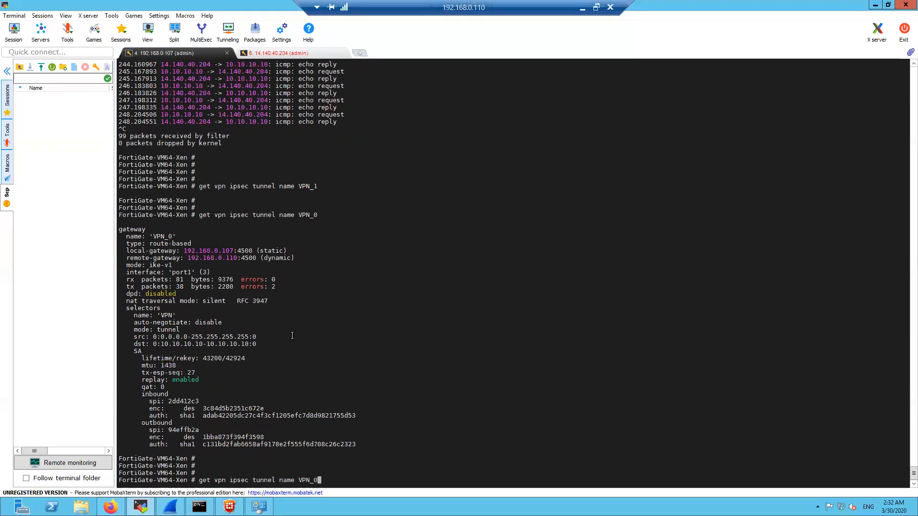
pyautogui.press('Return')
pyautogui.press('Return')
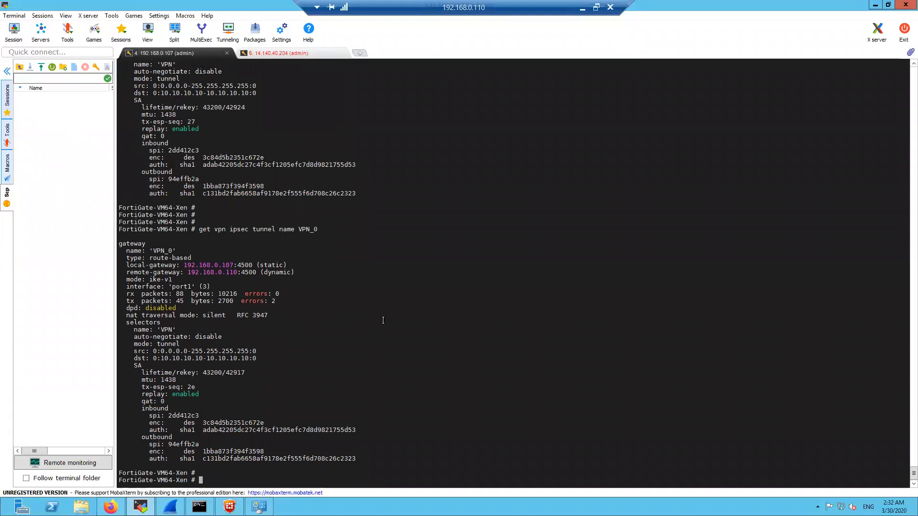
pyautogui.press('Return')
pyautogui.press('Return')
pyautogui.press('Return')
pyautogui.press('Return')
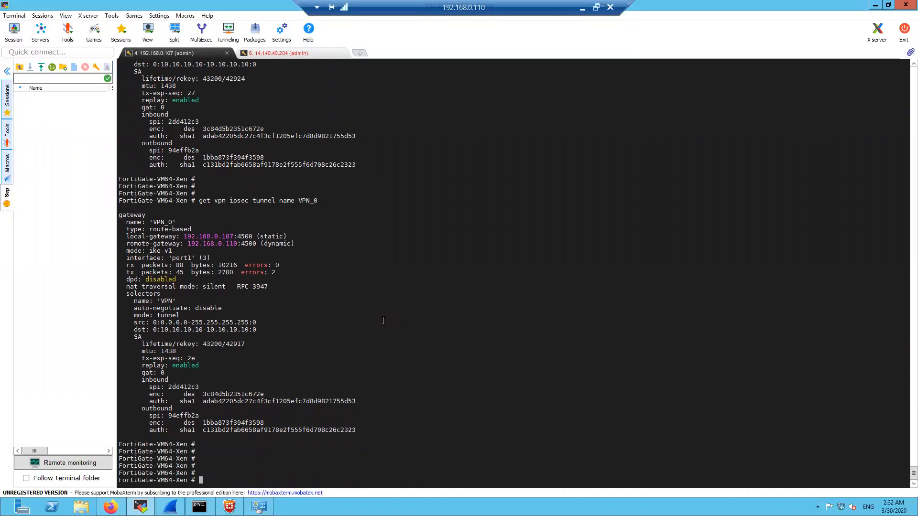
# Start typing 'show vpn ipsec' and browse its subcommand completions
pyautogui.write('show vpn ')
pyautogui.write('ipsec ')
pyautogui.write('t')
pyautogui.press('BackSpace')
pyautogui.press('Tab')
pyautogui.press('Tab')
pyautogui.press('Tab')
pyautogui.press('BackSpace')
pyautogui.press('BackSpace')
# Run 'show vpn ipsec phase1-interface VPN' and highlight its configuration lines
pyautogui.press('?')
pyautogui.write('ph')
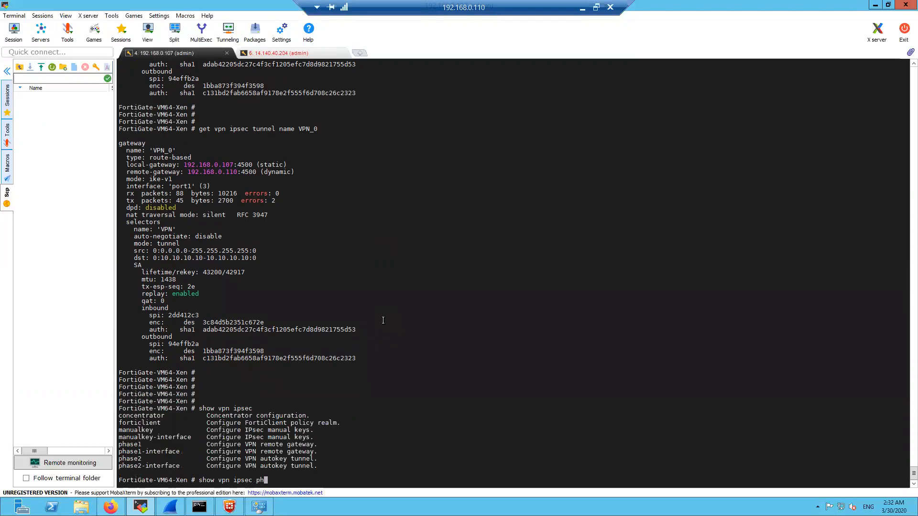
pyautogui.write('ase1-')
pyautogui.press('Tab')
pyautogui.press('?')
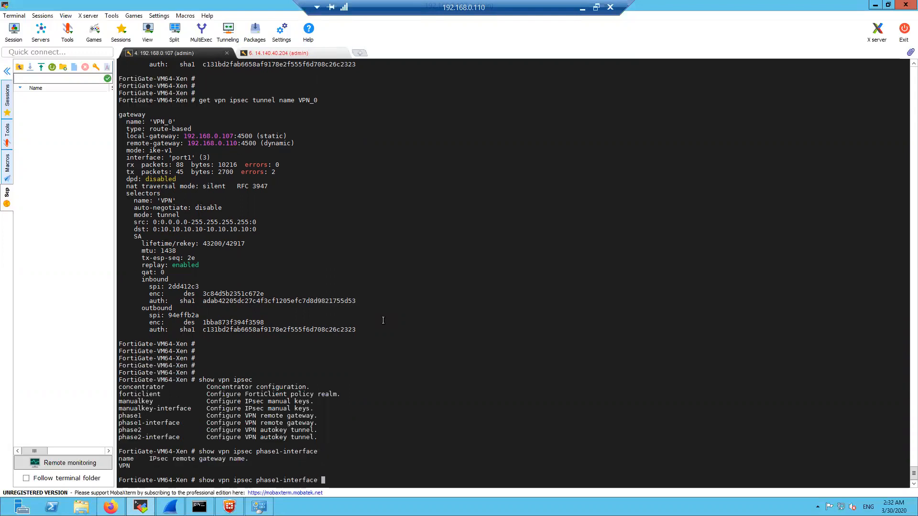
pyautogui.write('VPN')
pyautogui.press('Return')
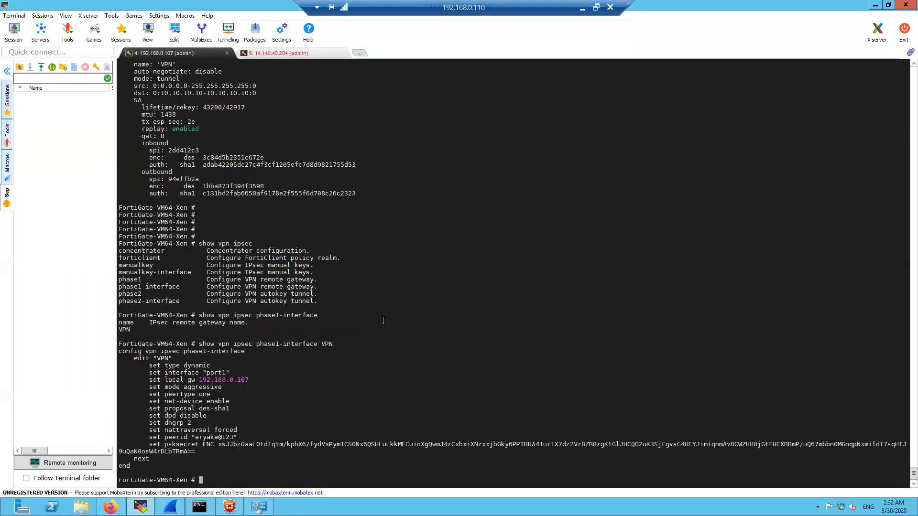
pyautogui.press('Return')
pyautogui.moveTo(132, 351); pyautogui.dragTo(268, 467)
pyautogui.click(268, 467)
# Edit the recalled command into 'show vpn ipsec phase2-interface VPN' and run it
pyautogui.press('Up')
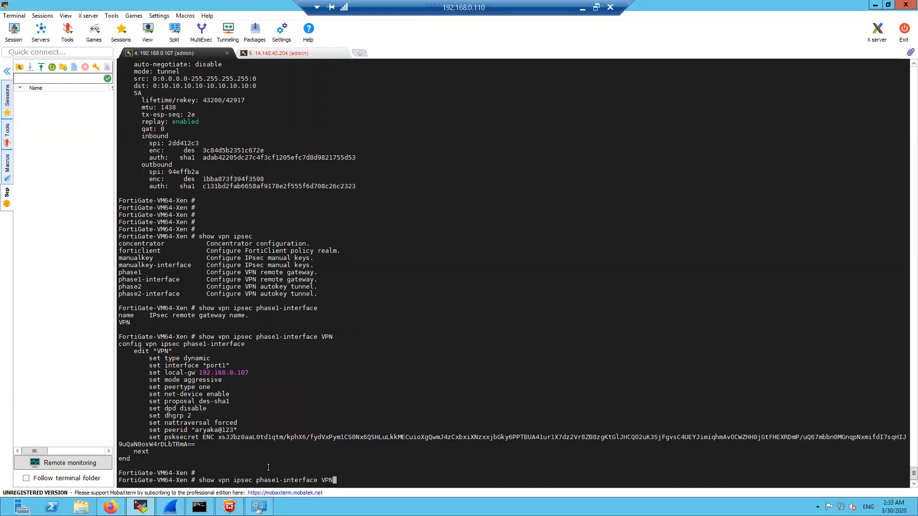
pyautogui.press('Left')
pyautogui.press('Left')
pyautogui.press('Left')
pyautogui.press('Left')
pyautogui.press('Left')
pyautogui.press('Left')
pyautogui.press('Left')
pyautogui.press('Left')
pyautogui.press('Left')
pyautogui.press('Left')
pyautogui.press('Left')
pyautogui.press('Left')
pyautogui.press('Left')
pyautogui.press('Left')
pyautogui.press('Return')
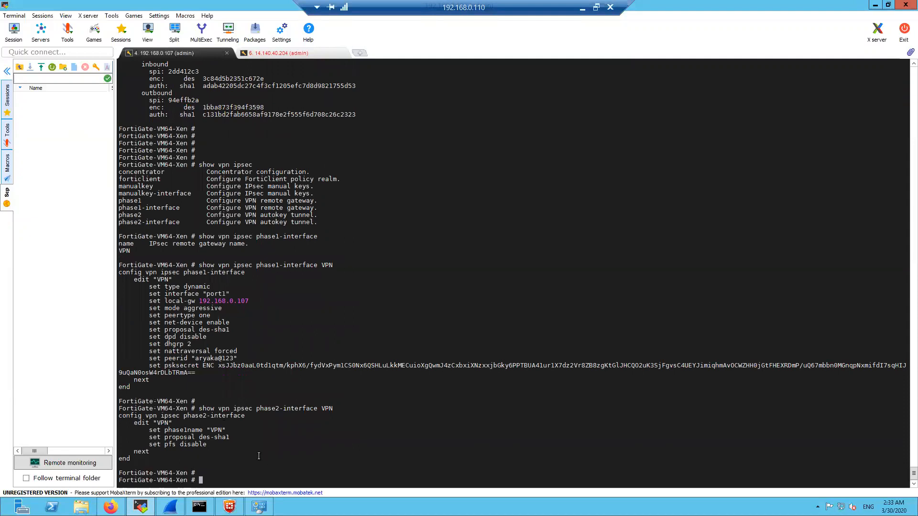
pyautogui.moveTo(132, 460); pyautogui.dragTo(119, 373)
pyautogui.click(323, 452)
pyautogui.press('Return')
pyautogui.press('Return')
pyautogui.press('Return')
pyautogui.press('Return')
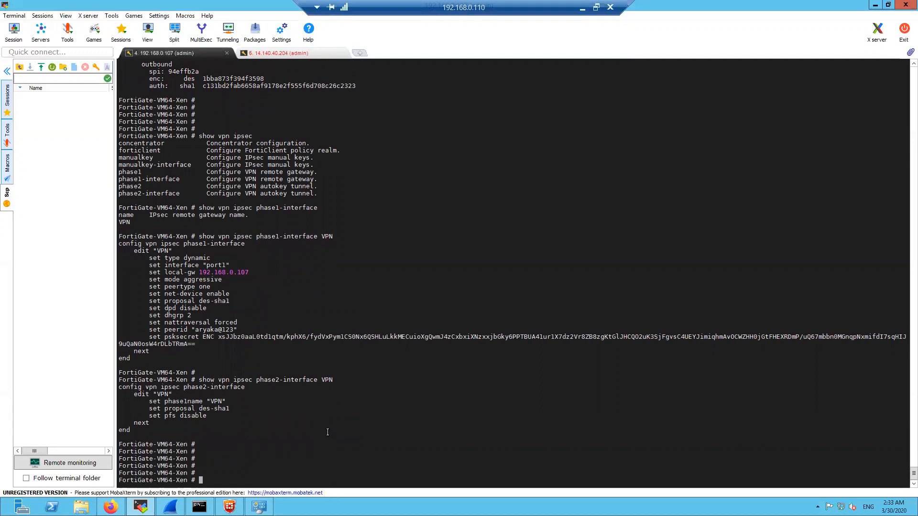
pyautogui.press('Return')
pyautogui.press('Return')
pyautogui.press('Return')
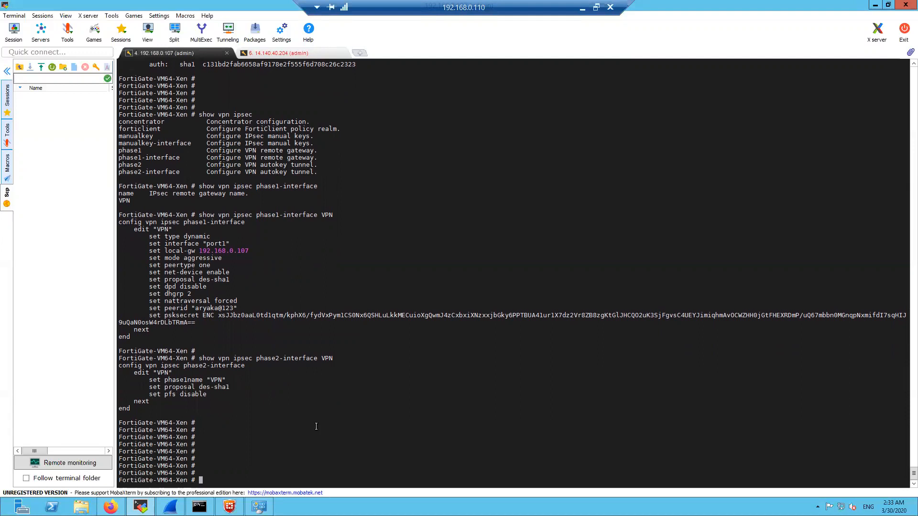
# Highlight the phase2 net-device and proposal lines, including the net-device enable value
pyautogui.moveTo(150, 273); pyautogui.dragTo(229, 273)
pyautogui.click(238, 310)
pyautogui.doubleClick(216, 273)
pyautogui.click(337, 408)
# Expand the Network group in the FortiGate GUI and disconnect the FortiClient VPN
pyautogui.click(110, 507)
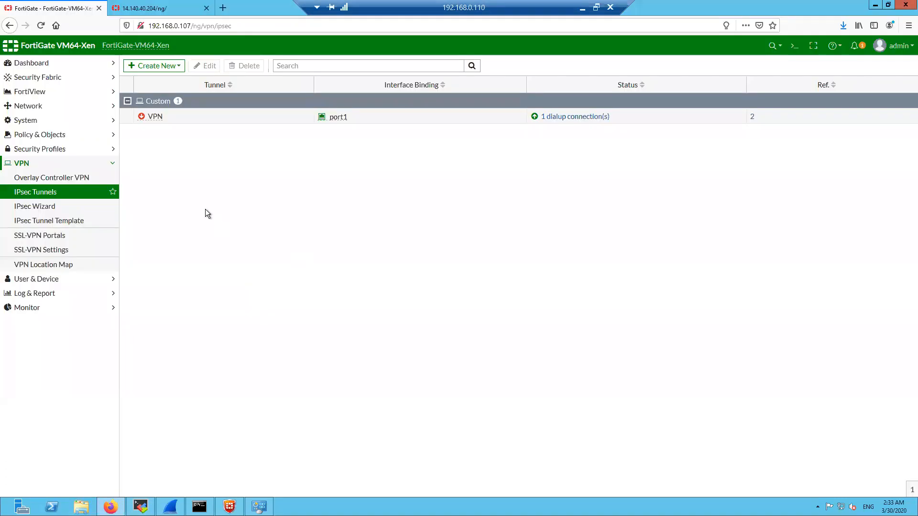
pyautogui.click(84, 164)
pyautogui.click(63, 108)
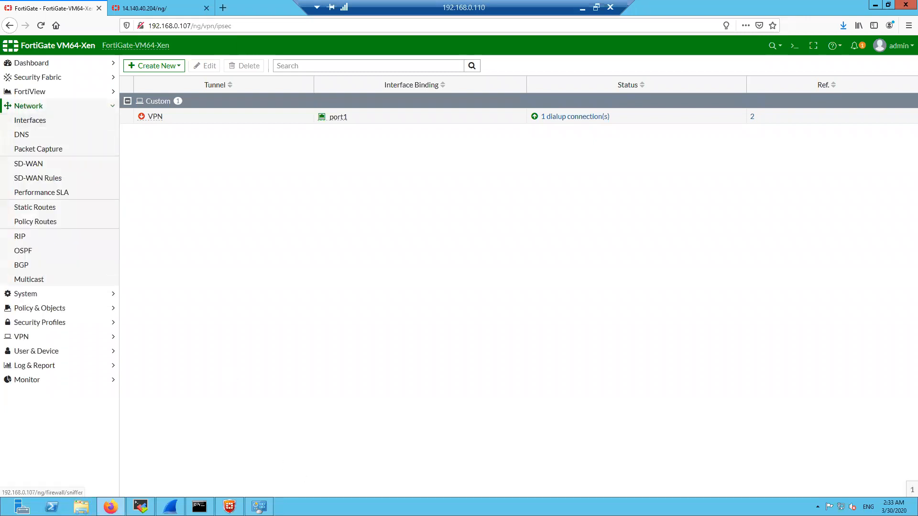
pyautogui.click(230, 507)
pyautogui.click(687, 337)
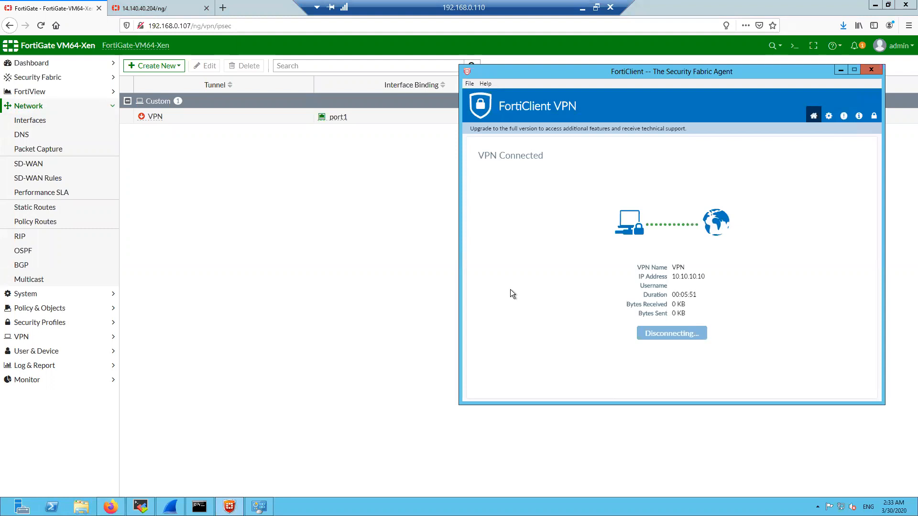
pyautogui.click(328, 237)
# Inspect the port1 packet capture's host filter address, then reopen the VPN settings group
pyautogui.click(56, 149)
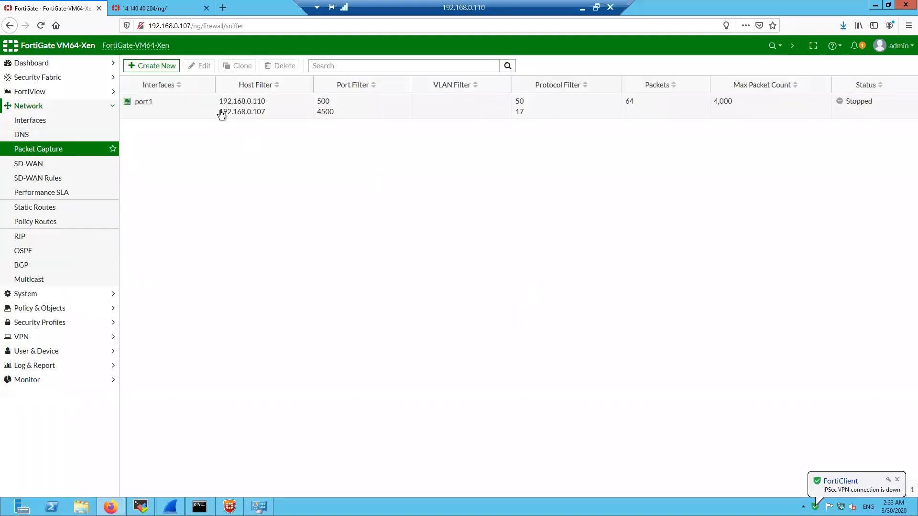
pyautogui.moveTo(219, 101); pyautogui.dragTo(266, 114)
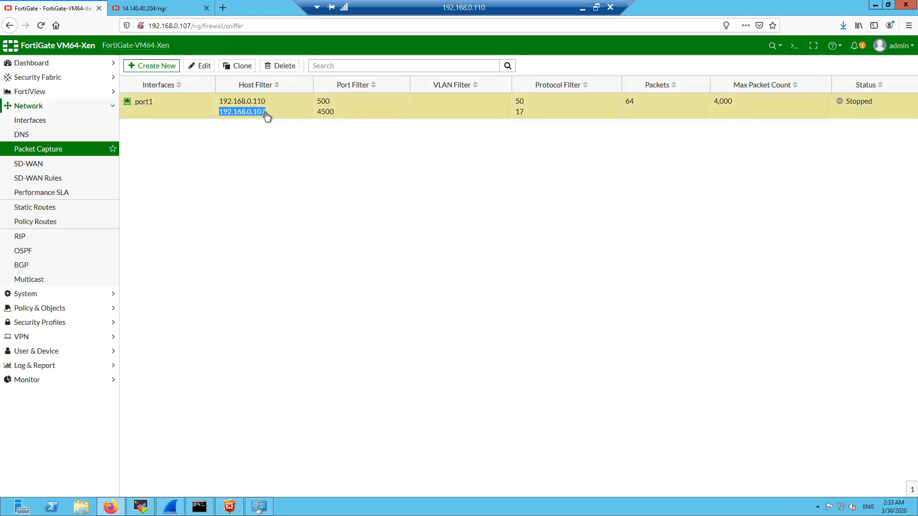
pyautogui.click(317, 166)
pyautogui.click(52, 106)
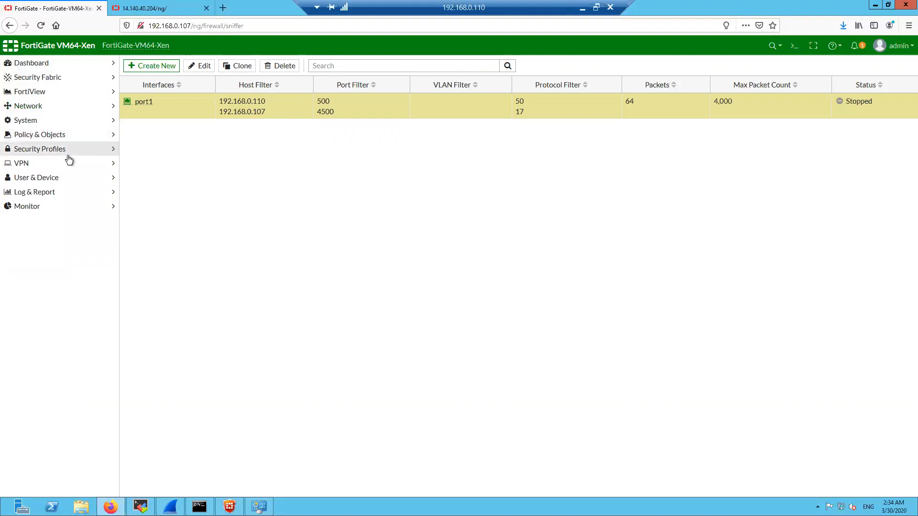
pyautogui.click(62, 163)
# Edit the VPN tunnel's network settings, keep NAT Traversal on Forced, and save
pyautogui.click(49, 192)
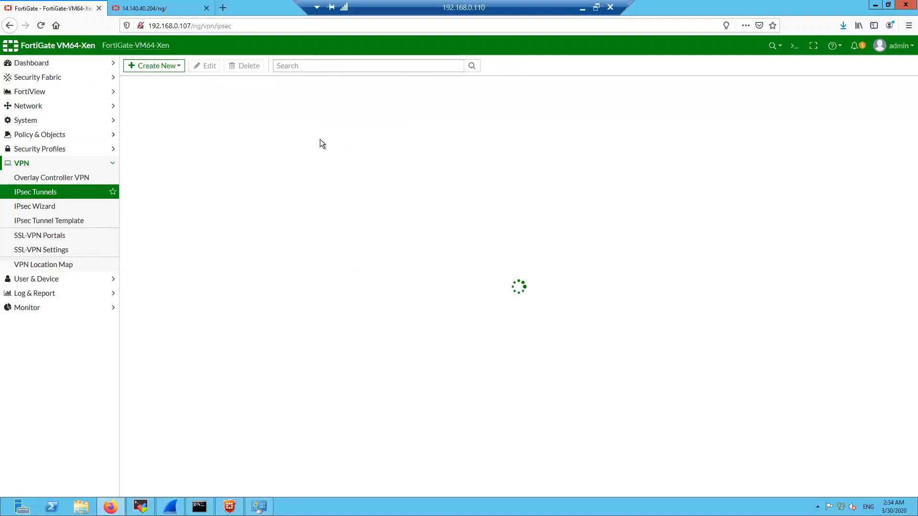
pyautogui.click(214, 121)
pyautogui.click(208, 66)
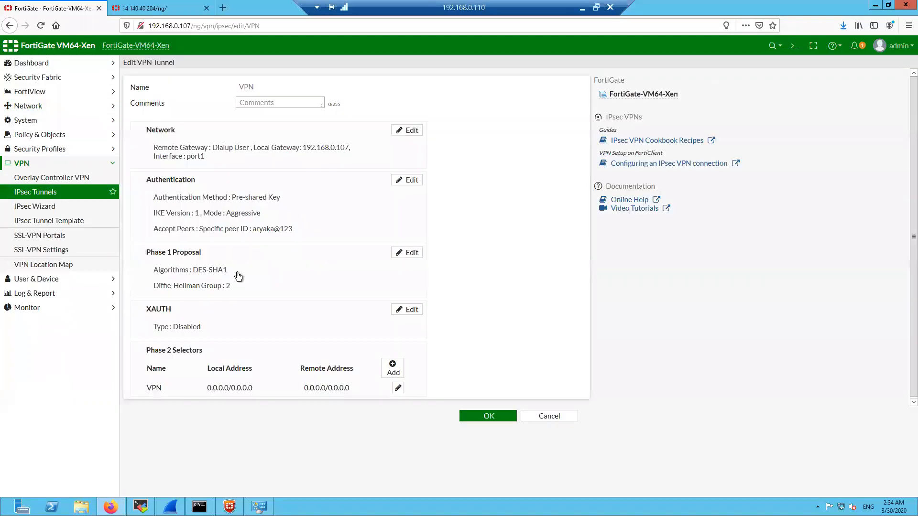
pyautogui.click(306, 155)
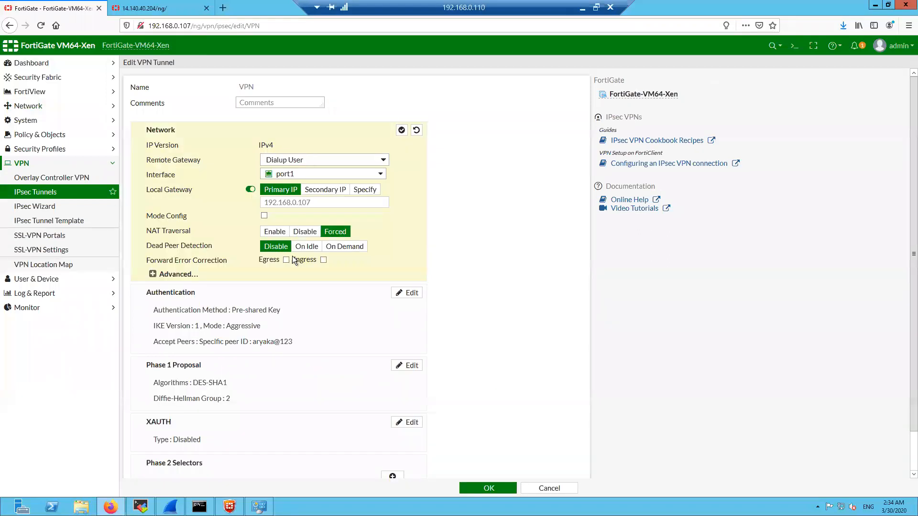
pyautogui.click(281, 234)
pyautogui.click(310, 233)
pyautogui.click(337, 233)
pyautogui.click(489, 488)
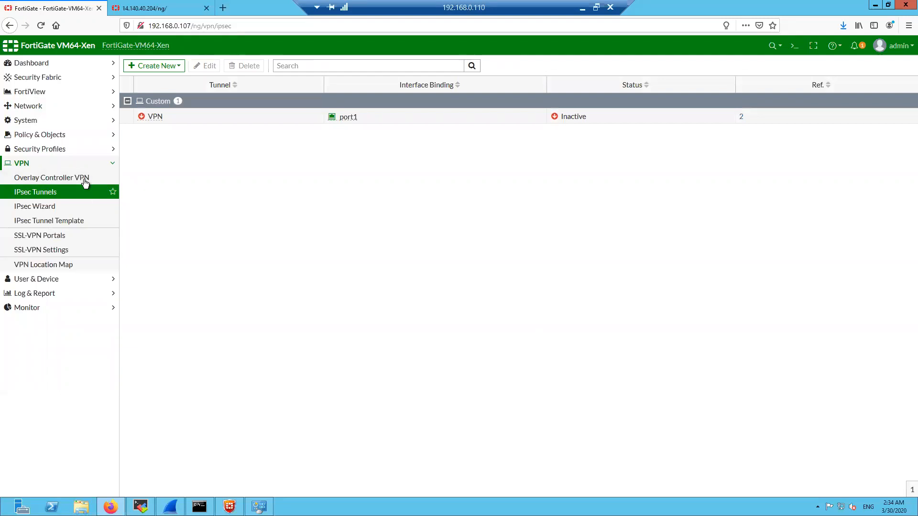
# Restart the port1 packet capture, then connect the FortiClient dial-up VPN
pyautogui.click(58, 106)
pyautogui.click(53, 149)
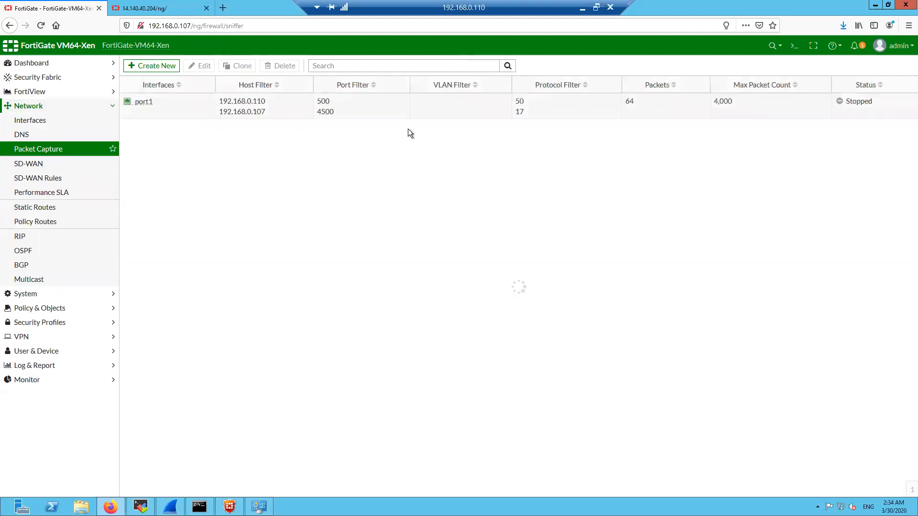
pyautogui.rightClick(444, 113)
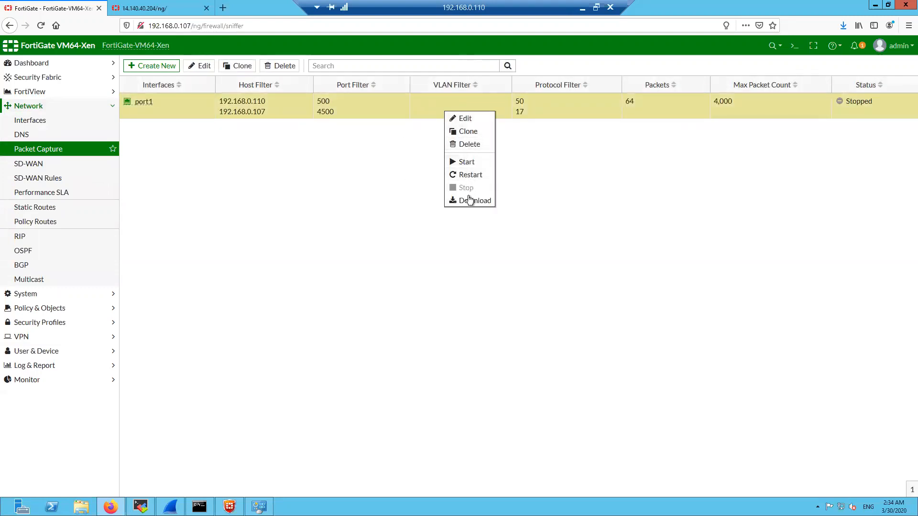
pyautogui.click(470, 167)
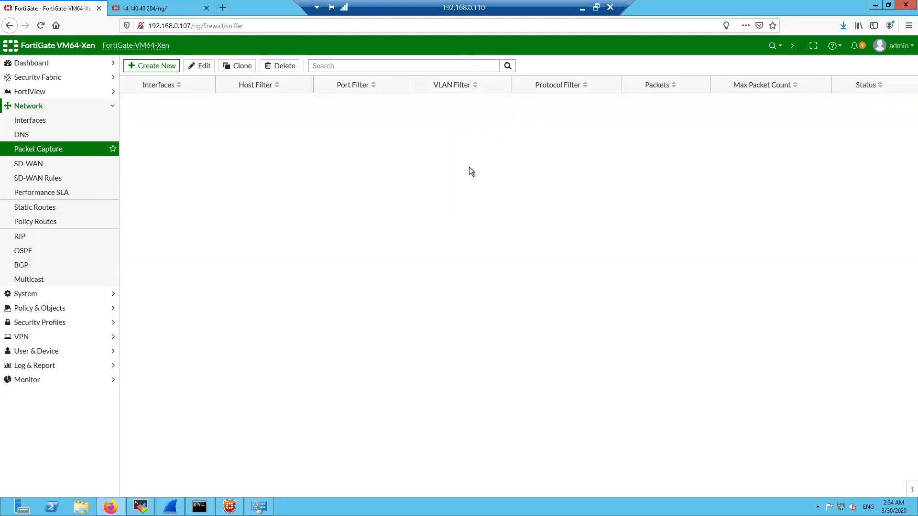
pyautogui.rightClick(455, 115)
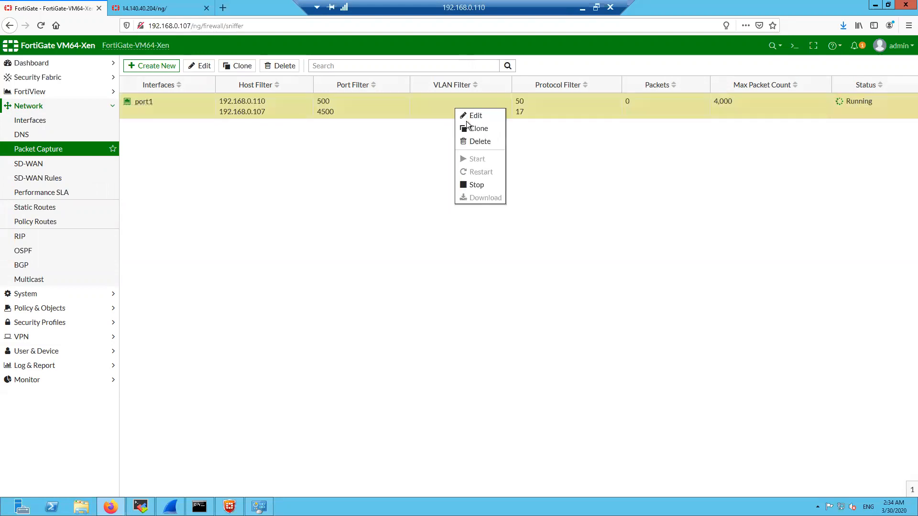
pyautogui.click(591, 175)
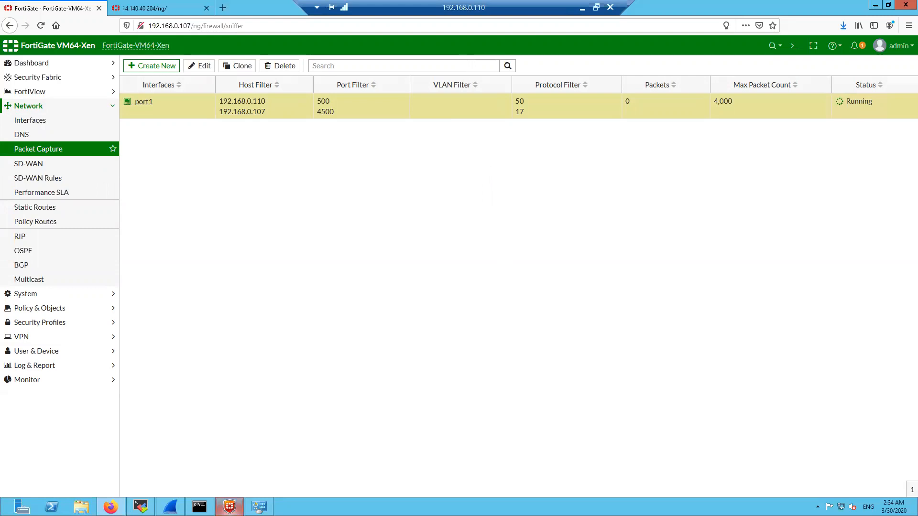
pyautogui.click(230, 506)
pyautogui.click(621, 407)
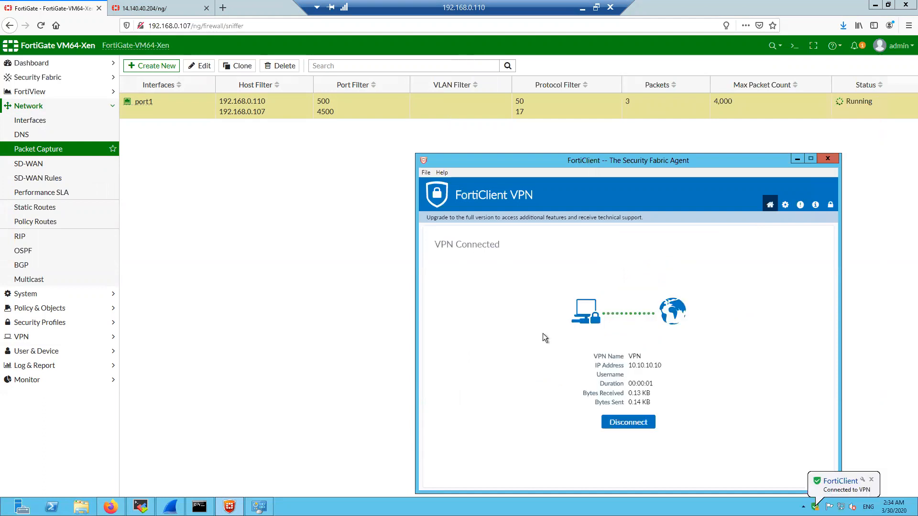
# Note tunnel address 10.10.10.10, stop the continuous ping, and minimise Command Prompt and FortiClient
pyautogui.doubleClick(636, 365)
pyautogui.hotkey('alt', 'Tab')
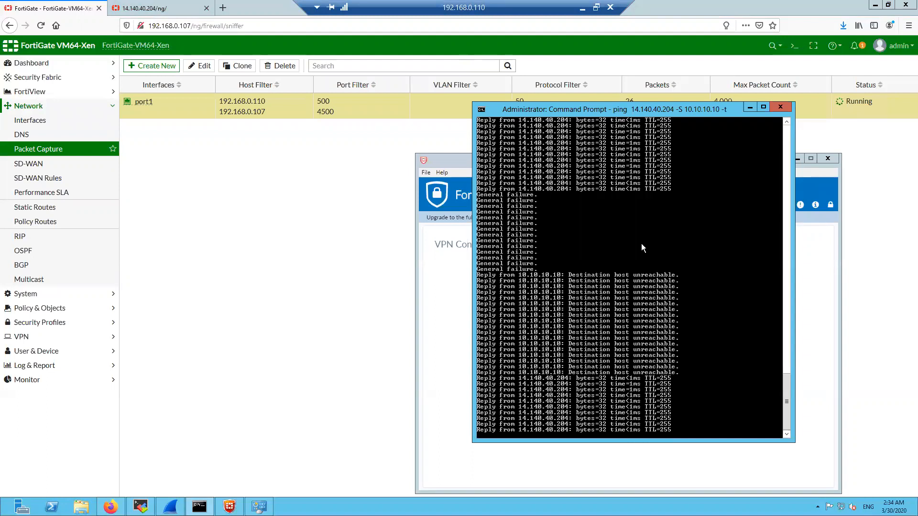
pyautogui.hotkey('ctrl', 'c')
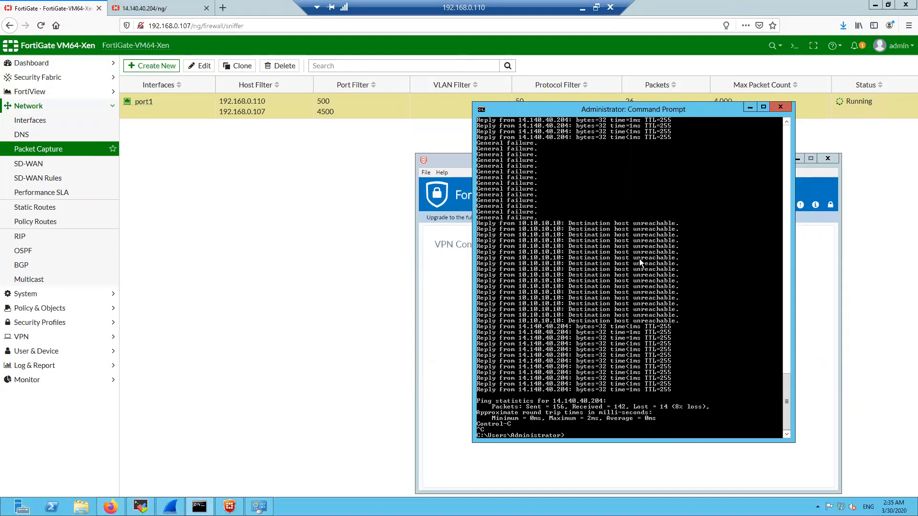
pyautogui.click(750, 108)
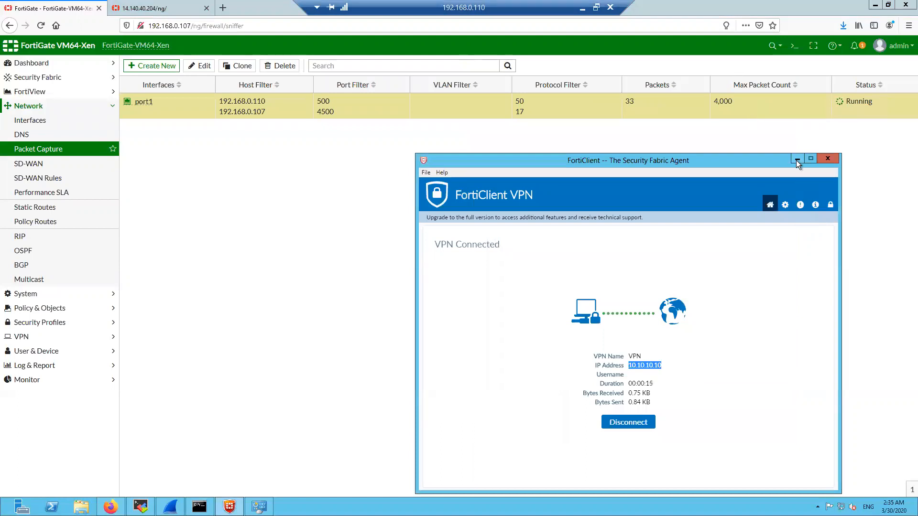
pyautogui.click(796, 160)
# Stop the port1 capture at 34 packets and open its port1.root.1.pcap download in Wireshark
pyautogui.rightClick(498, 110)
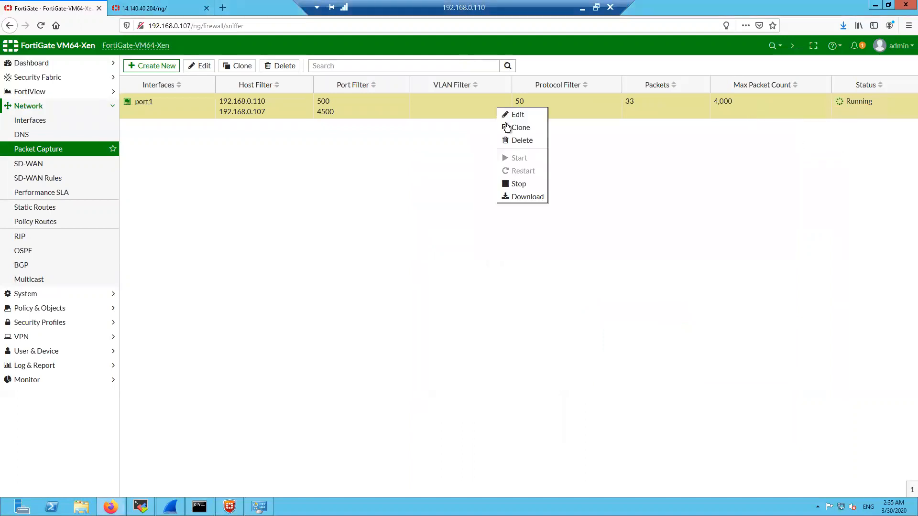
pyautogui.click(523, 184)
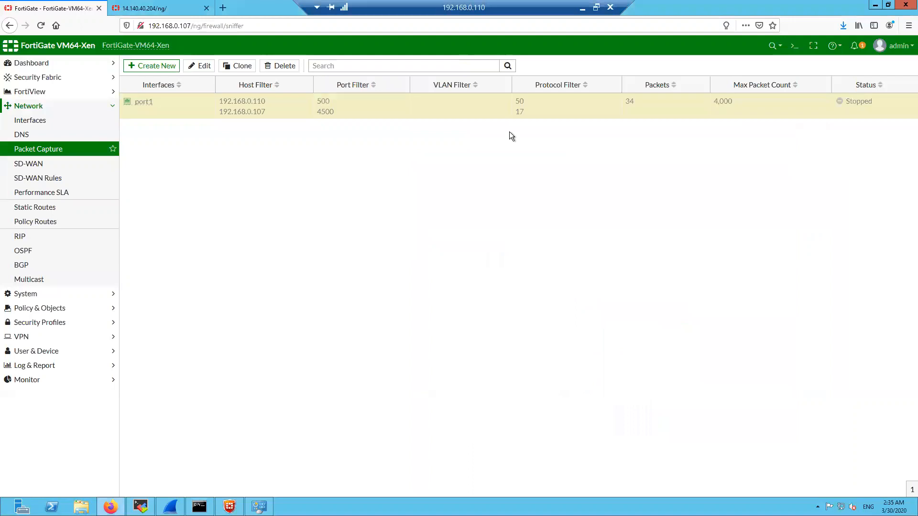
pyautogui.rightClick(484, 103)
pyautogui.click(524, 196)
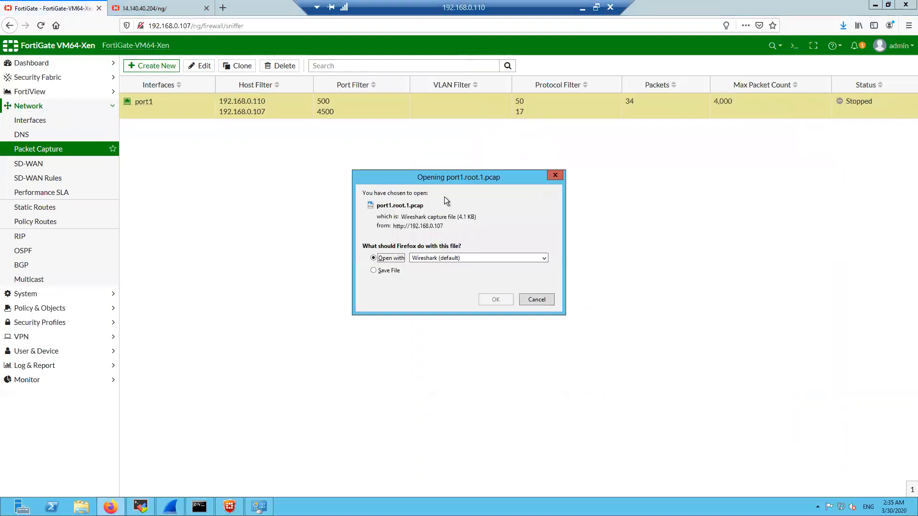
pyautogui.click(495, 298)
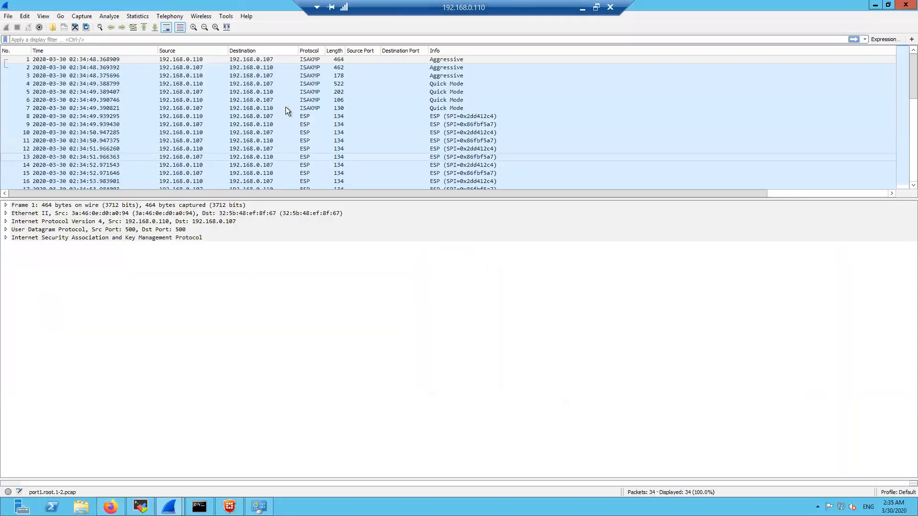
# Compare the Aggressive Mode packets 1–3, contrasting packet 2's UDP 500 with packet 3's UDP 4500
pyautogui.click(296, 62)
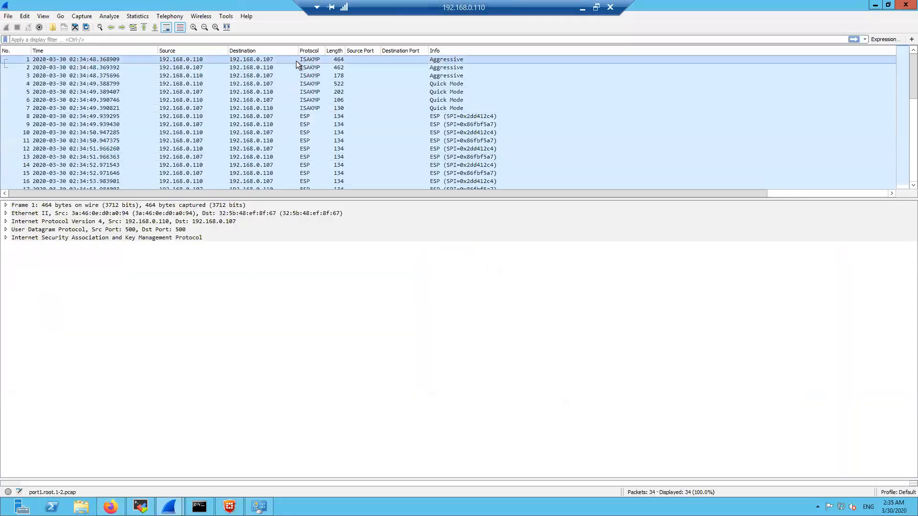
pyautogui.click(248, 67)
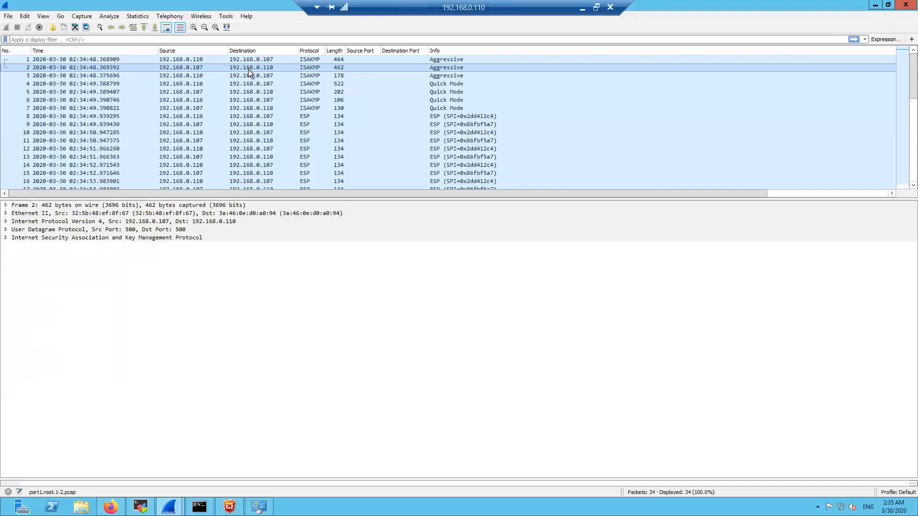
pyautogui.click(248, 74)
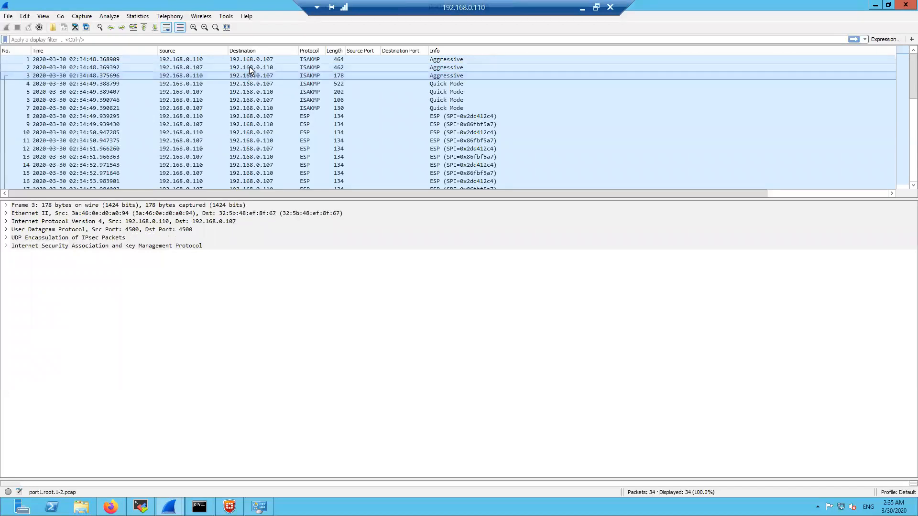
pyautogui.click(249, 68)
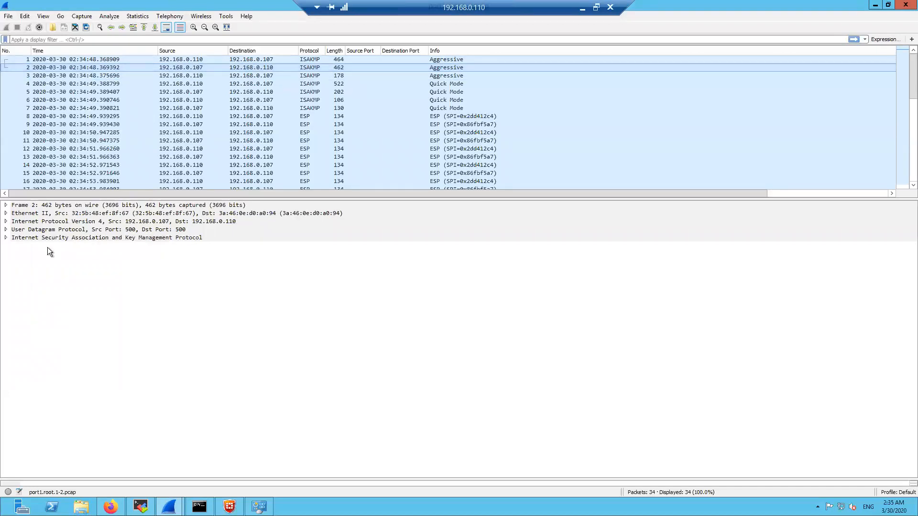
pyautogui.click(42, 232)
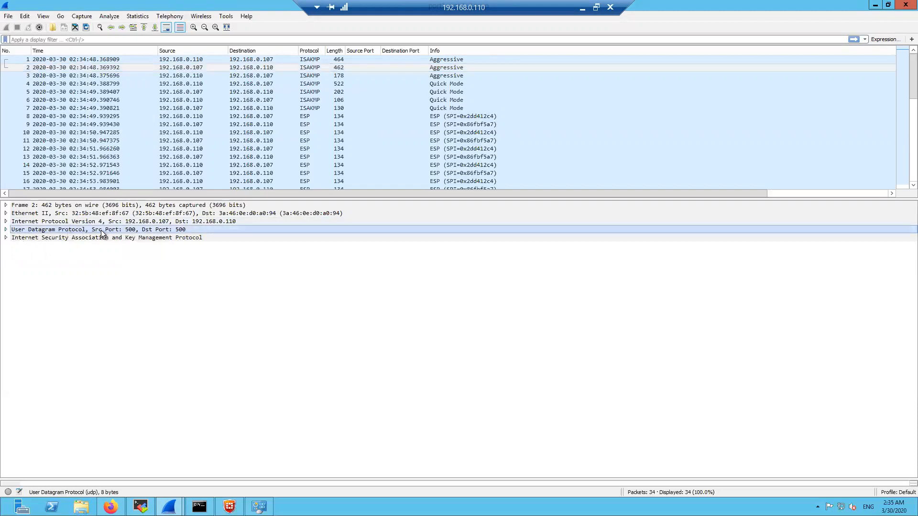
pyautogui.click(266, 61)
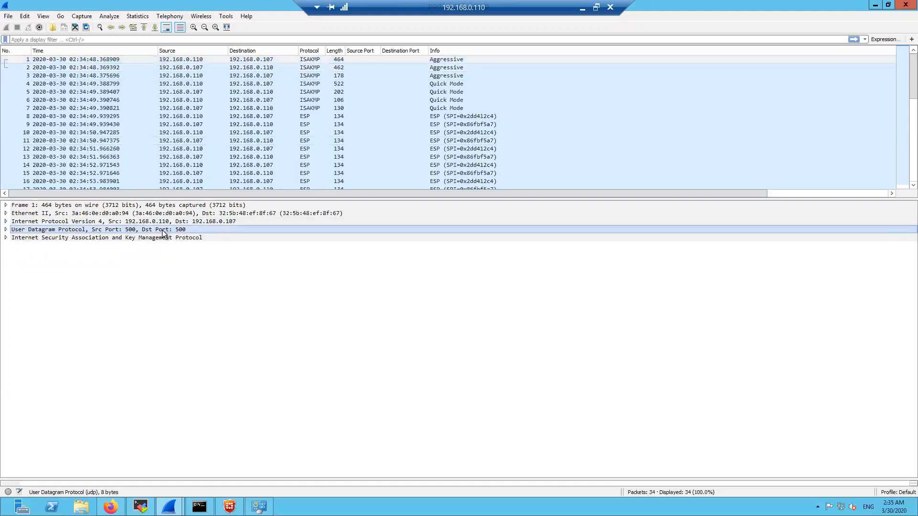
pyautogui.click(417, 67)
pyautogui.click(413, 75)
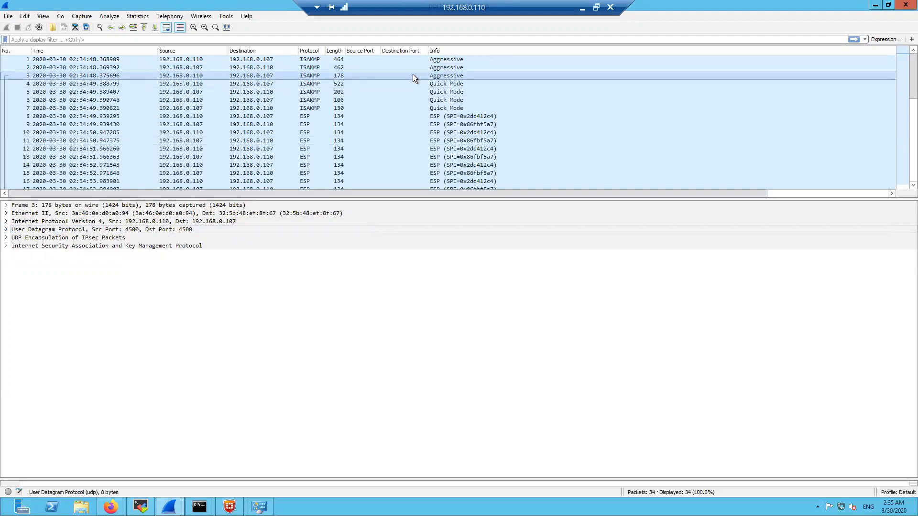
pyautogui.click(132, 230)
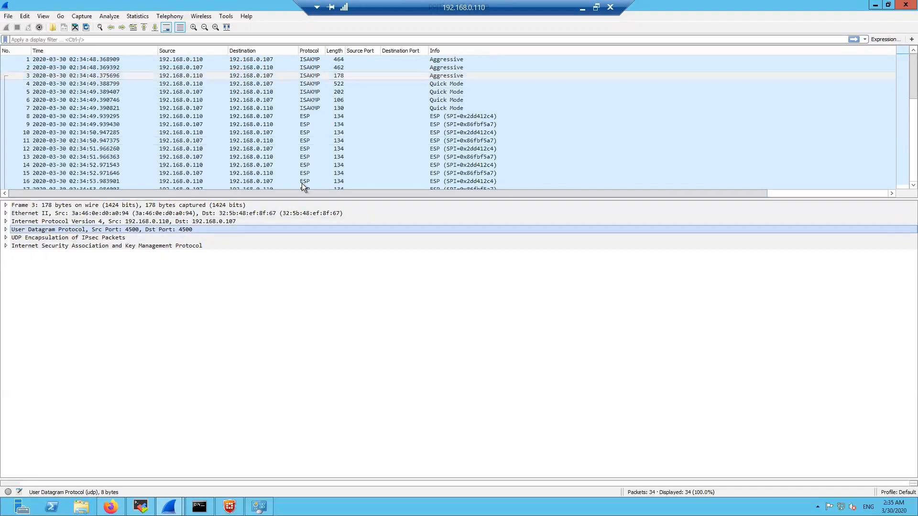
# Inspect Quick Mode packets 4–7, noting the UDP encapsulation of IPsec
pyautogui.click(435, 84)
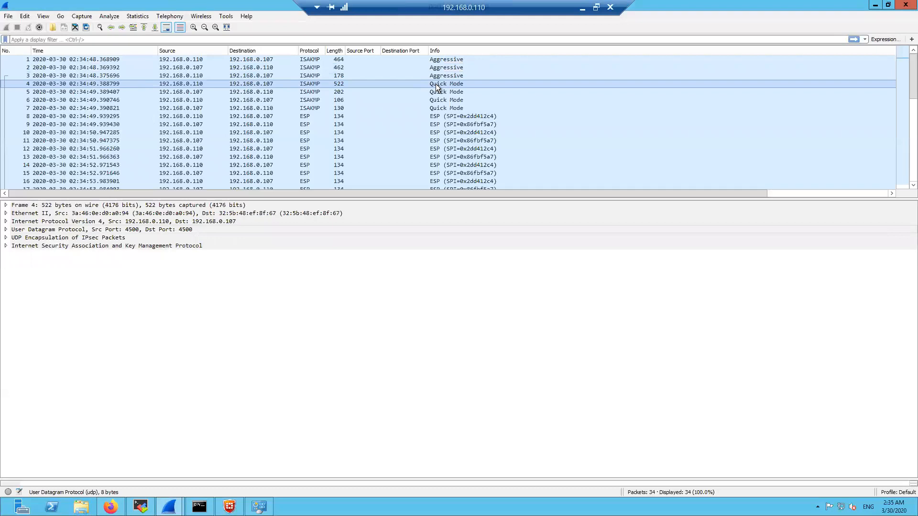
pyautogui.click(180, 231)
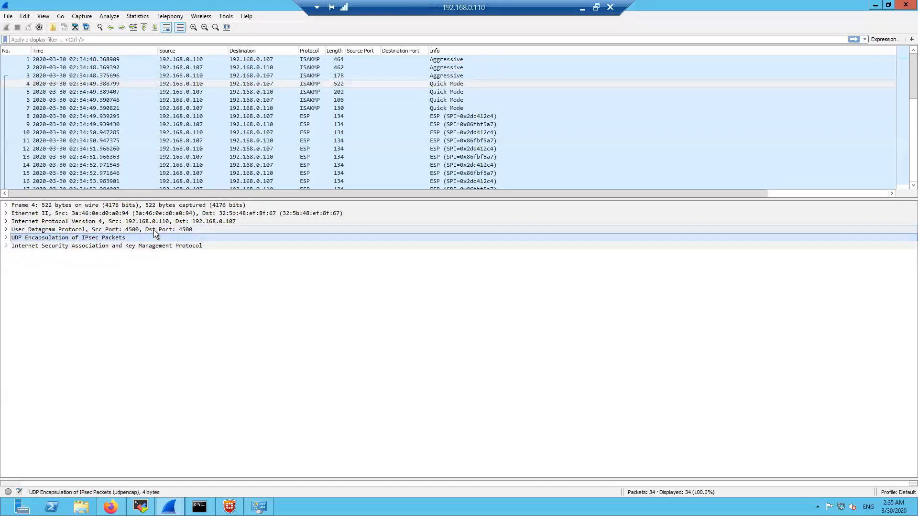
pyautogui.click(445, 93)
pyautogui.click(443, 101)
pyautogui.click(443, 107)
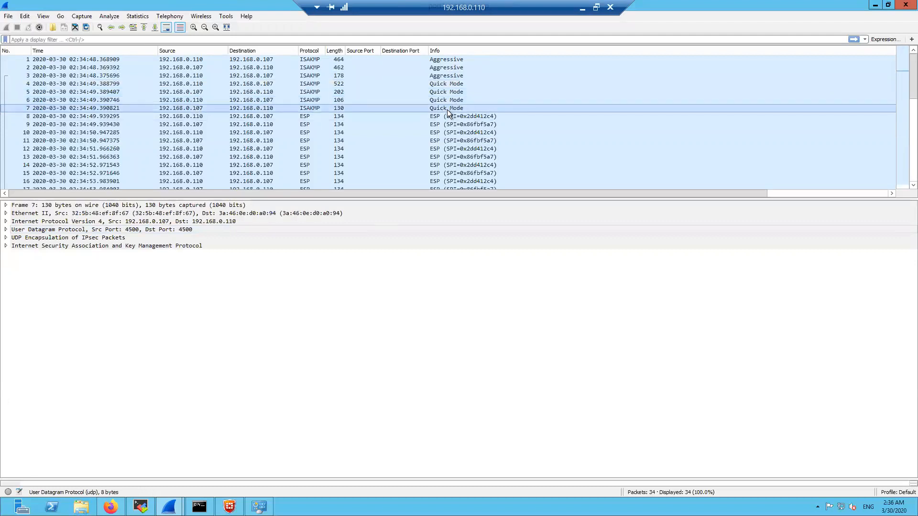
# Inspect ESP packets 8–13, confirming the 134-byte ESP packets ride UDP port 4500
pyautogui.moveTo(441, 118); pyautogui.dragTo(440, 157)
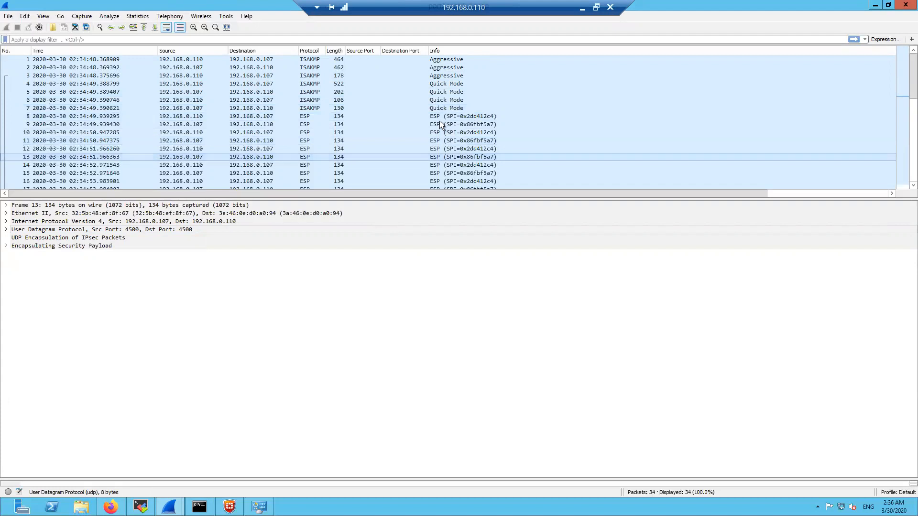
pyautogui.click(440, 116)
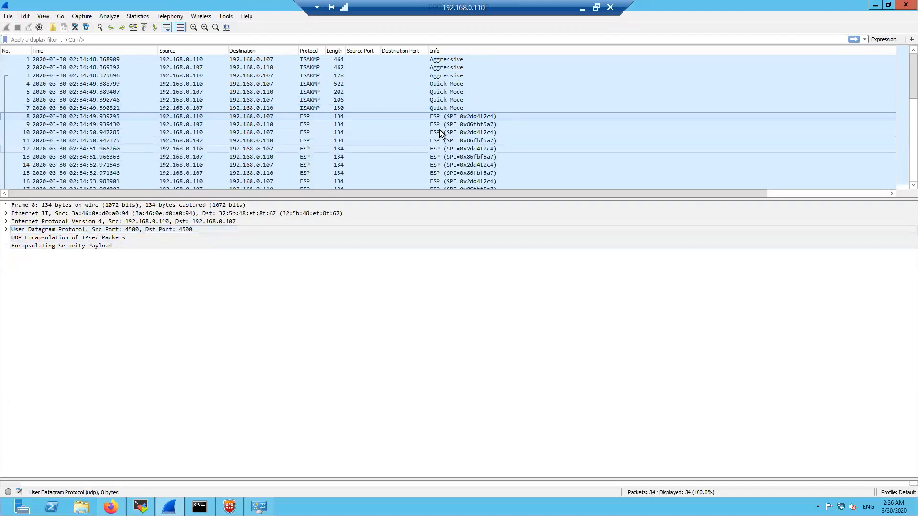
pyautogui.click(424, 140)
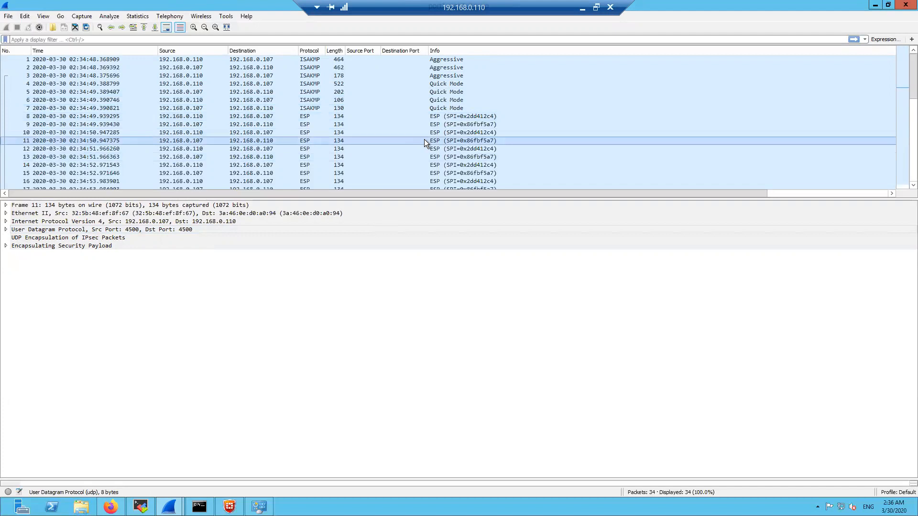
pyautogui.click(423, 148)
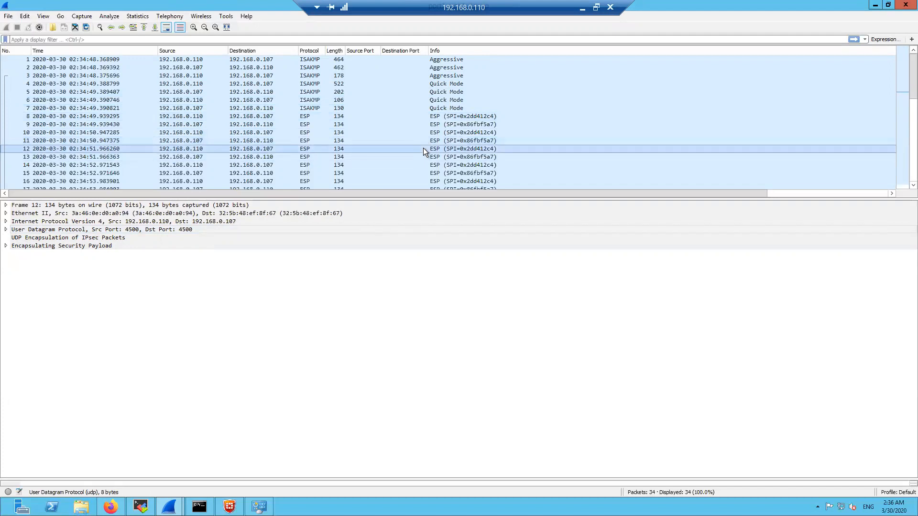
pyautogui.click(298, 154)
pyautogui.click(446, 134)
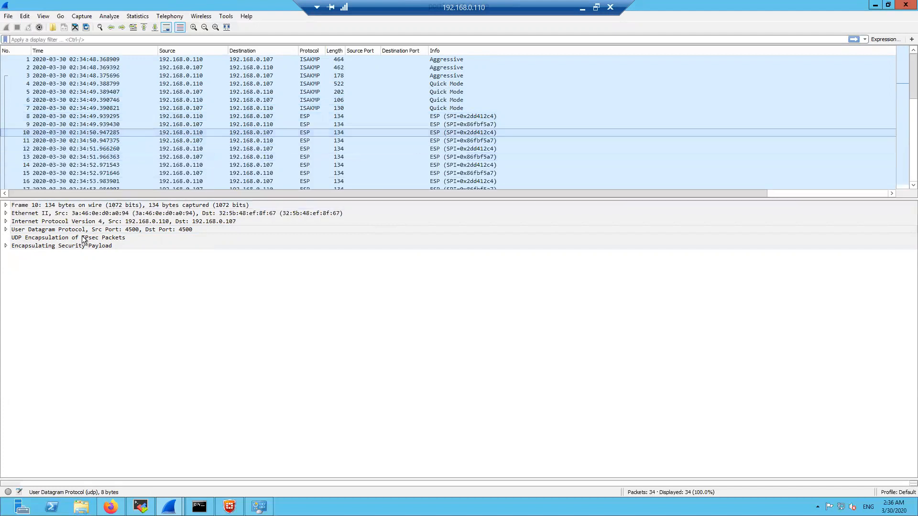
pyautogui.click(150, 231)
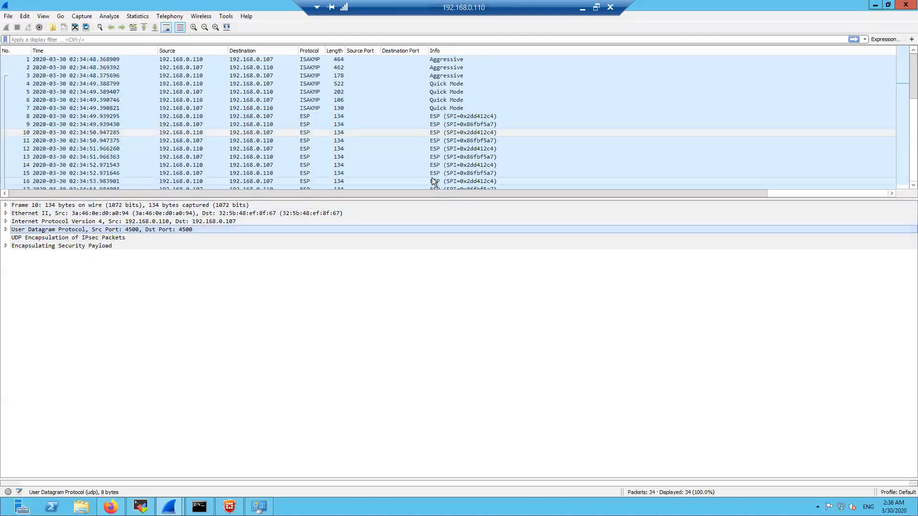
pyautogui.click(432, 141)
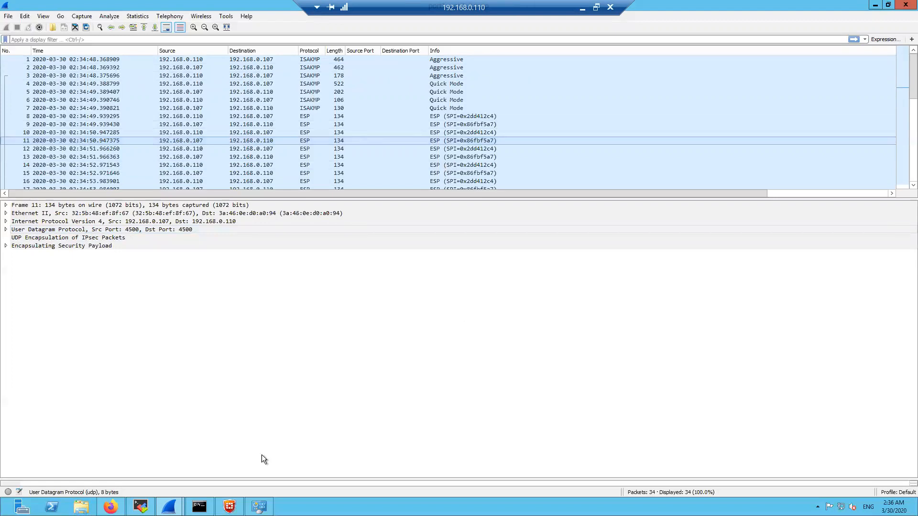
# Start the port1 packet capture again on the FortiGate Packet Capture page
pyautogui.click(111, 506)
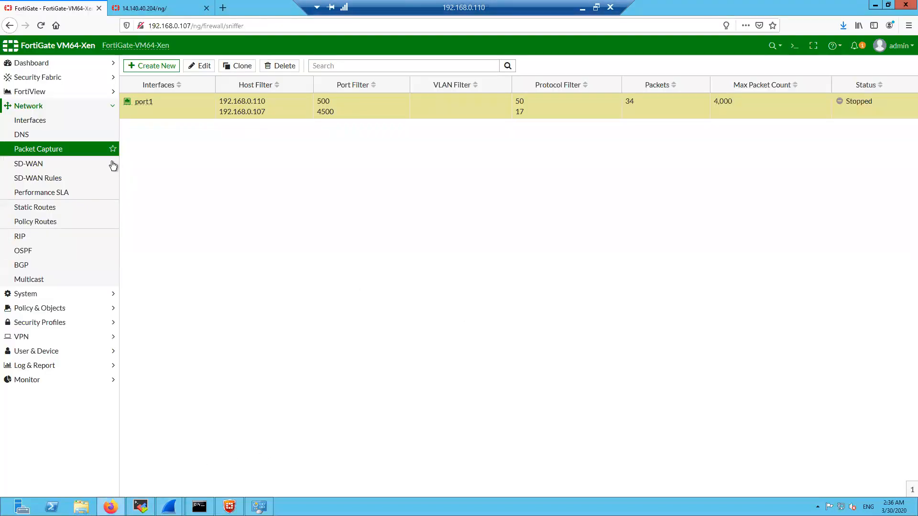
pyautogui.rightClick(701, 109)
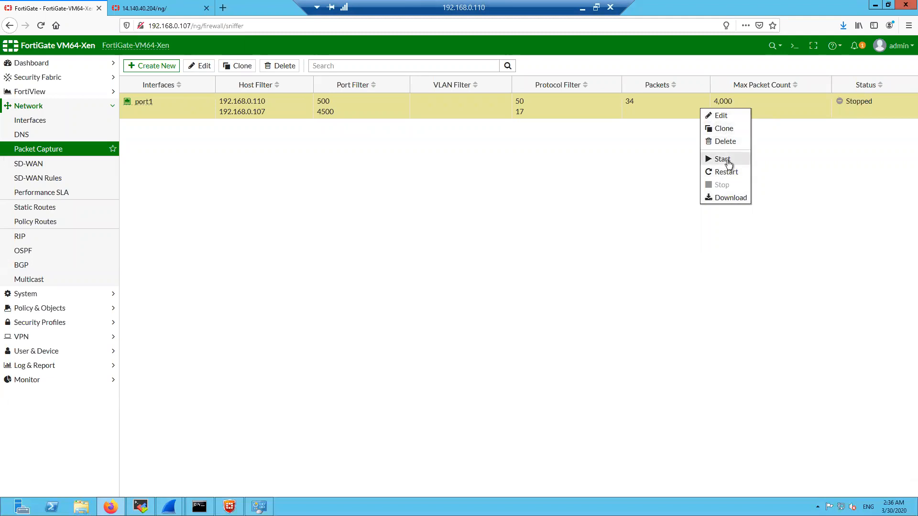
pyautogui.click(725, 176)
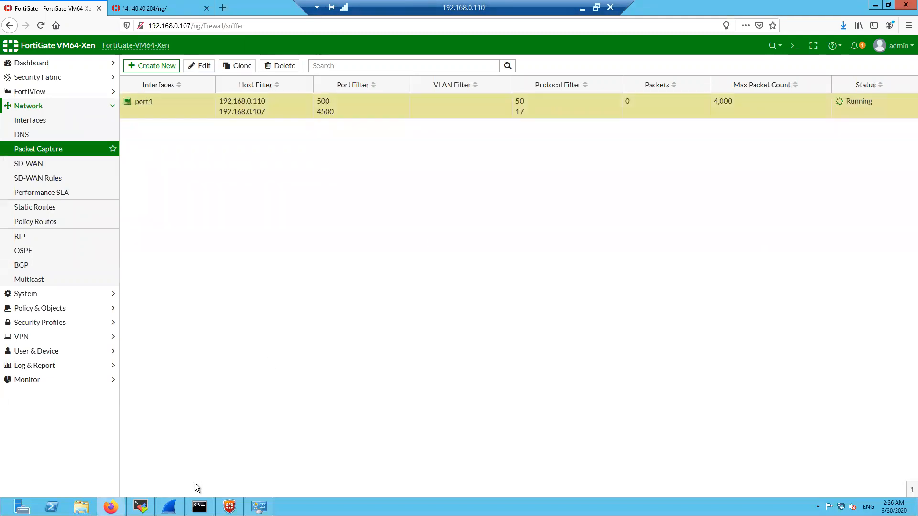
# Disconnect the FortiClient dial-up VPN and expand the VPN section of the FortiGate navigation
pyautogui.rightClick(185, 114)
pyautogui.click(229, 507)
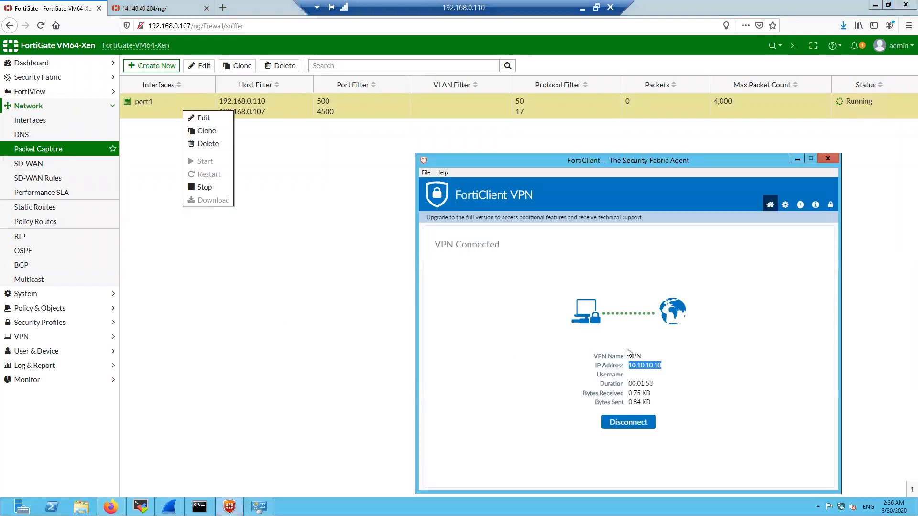
pyautogui.click(628, 423)
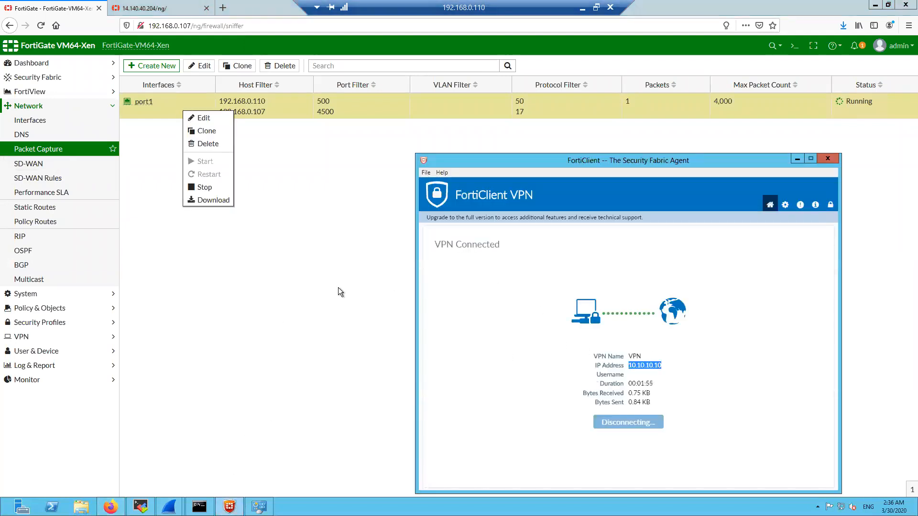
pyautogui.click(339, 288)
pyautogui.click(66, 107)
pyautogui.click(46, 164)
# Edit the VPN tunnel's Network settings, changing NAT Traversal from Forced to Enable, and save
pyautogui.click(56, 193)
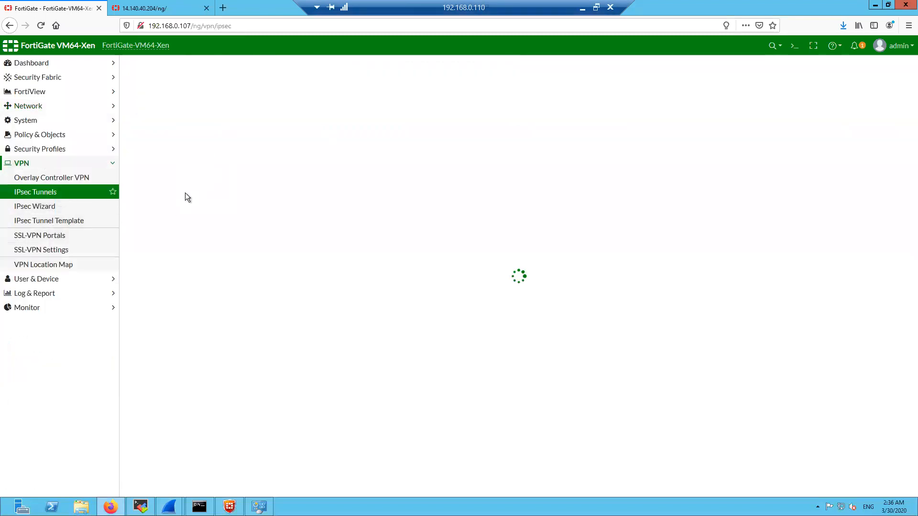
pyautogui.click(201, 116)
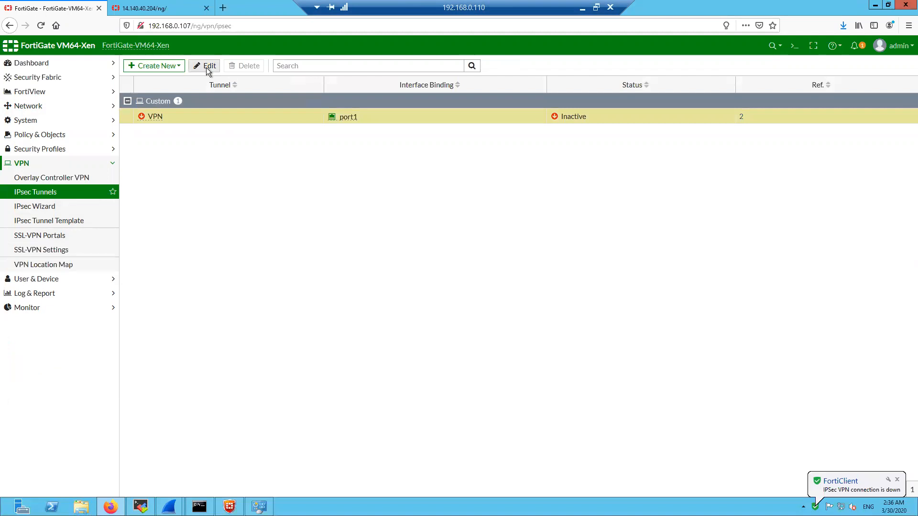
pyautogui.click(207, 67)
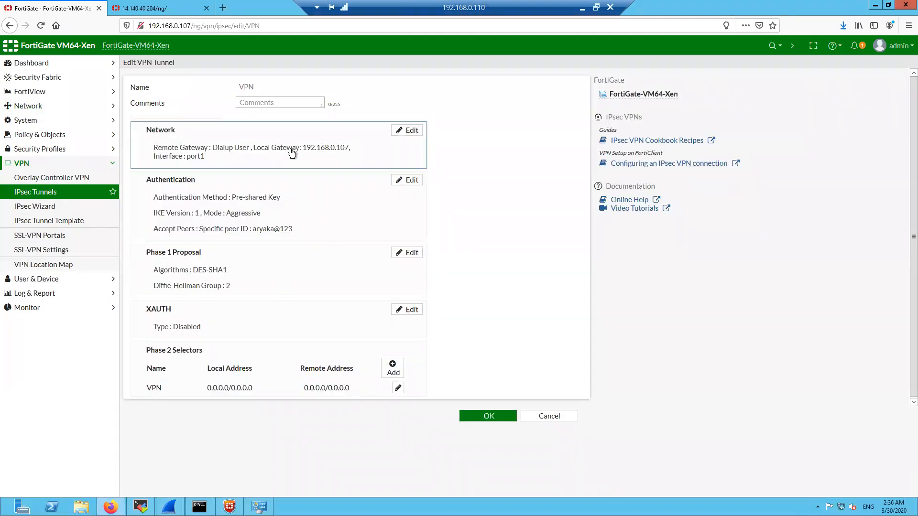
pyautogui.click(292, 152)
pyautogui.click(285, 234)
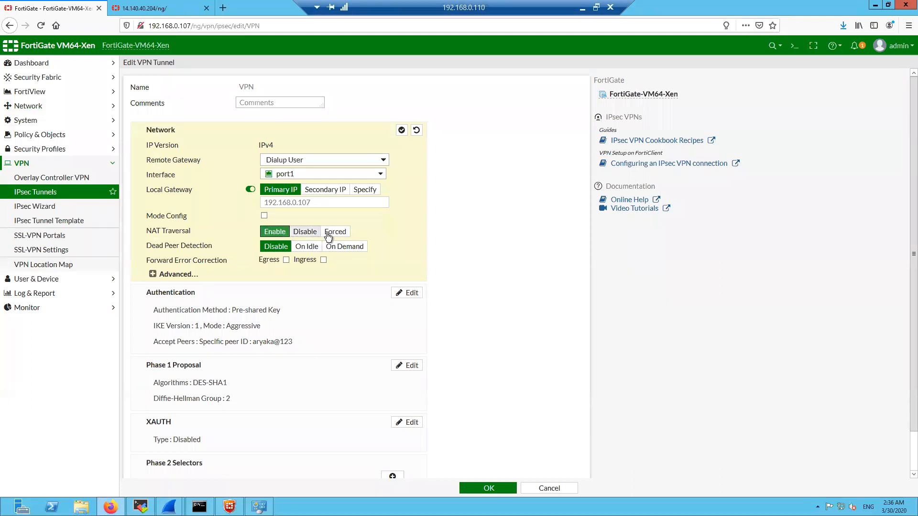
pyautogui.click(470, 488)
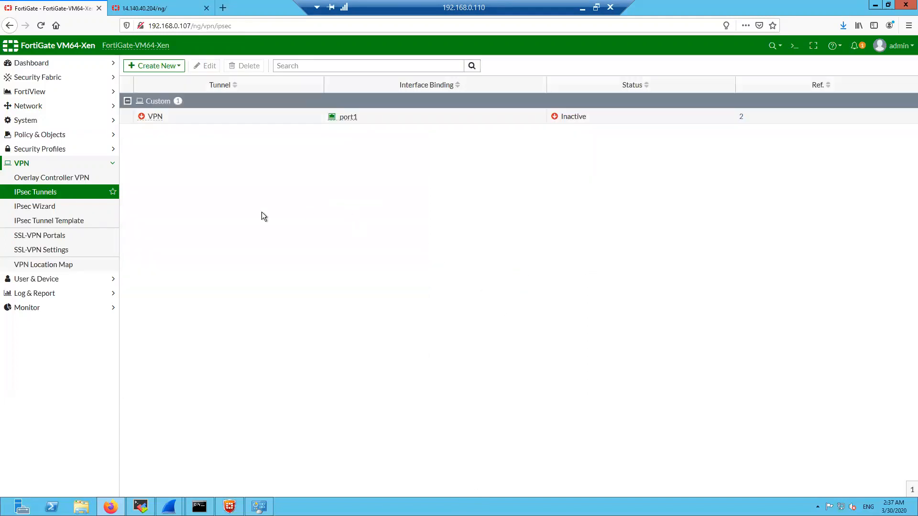
# Stop and restart the port1 packet capture from zero packets under Network > Packet Capture
pyautogui.click(86, 164)
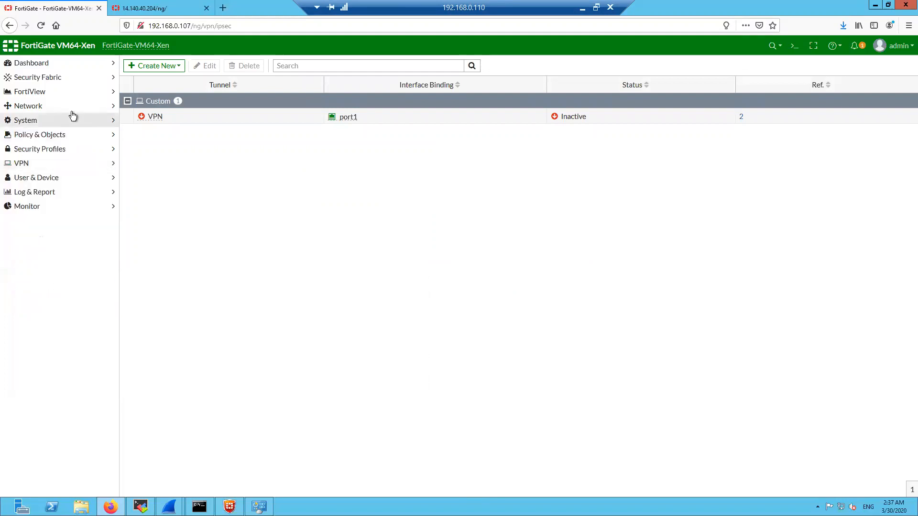
pyautogui.click(67, 107)
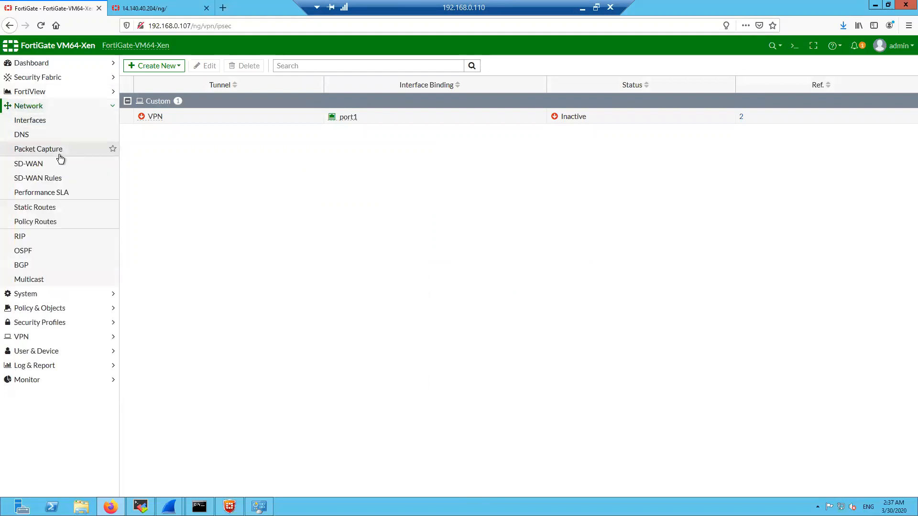
pyautogui.click(60, 154)
pyautogui.rightClick(595, 114)
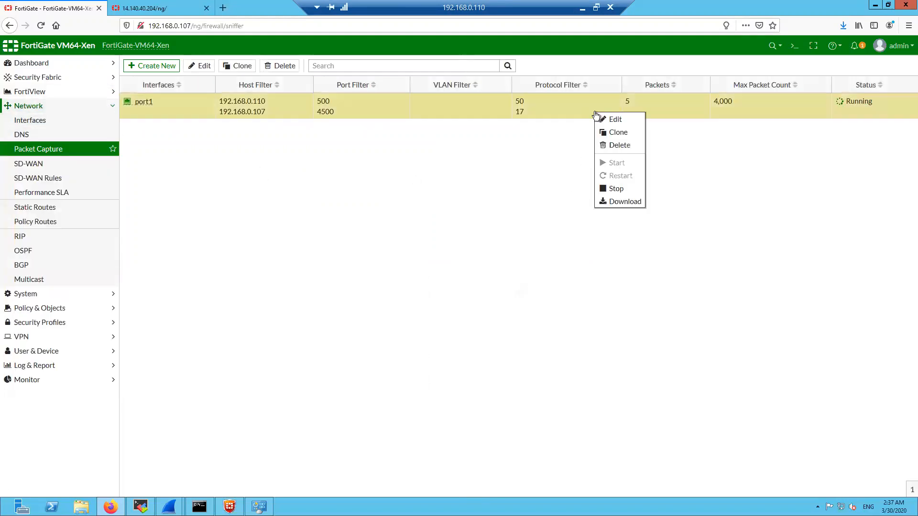
pyautogui.click(615, 188)
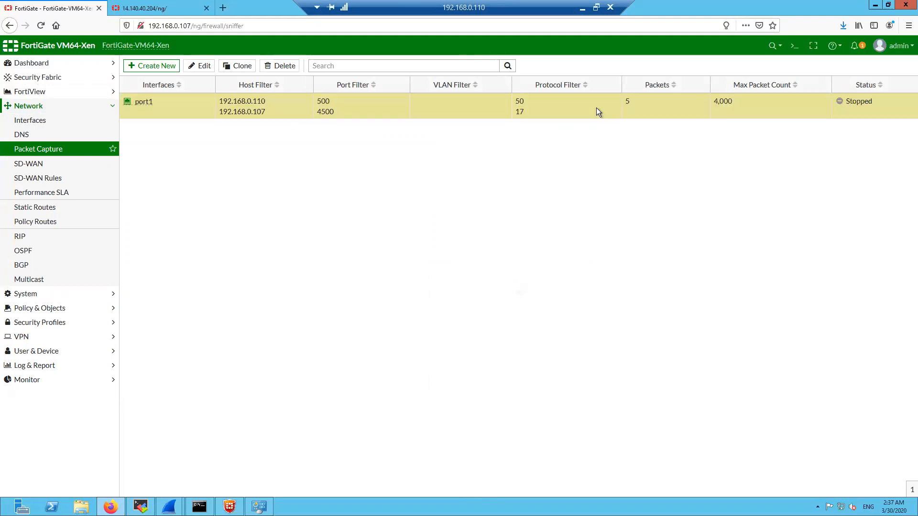
pyautogui.rightClick(595, 107)
pyautogui.click(616, 156)
pyautogui.rightClick(597, 112)
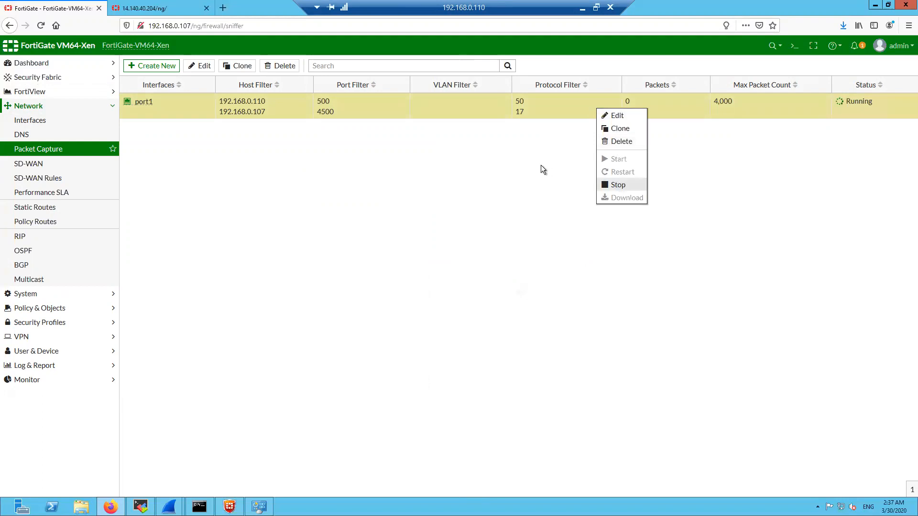
pyautogui.click(496, 194)
# Reconnect FortiClient VPN, confirming the assigned address 10.10.10.10, then bring up Command Prompt
pyautogui.click(230, 507)
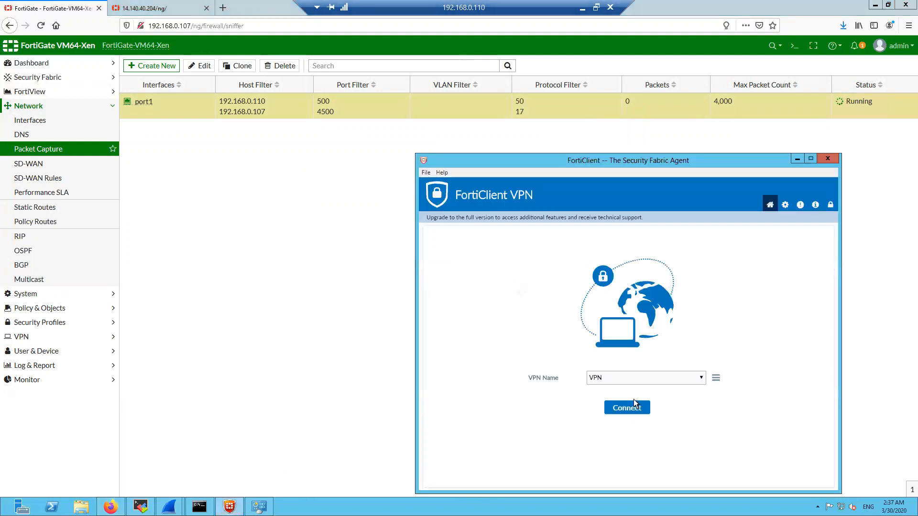
pyautogui.click(627, 408)
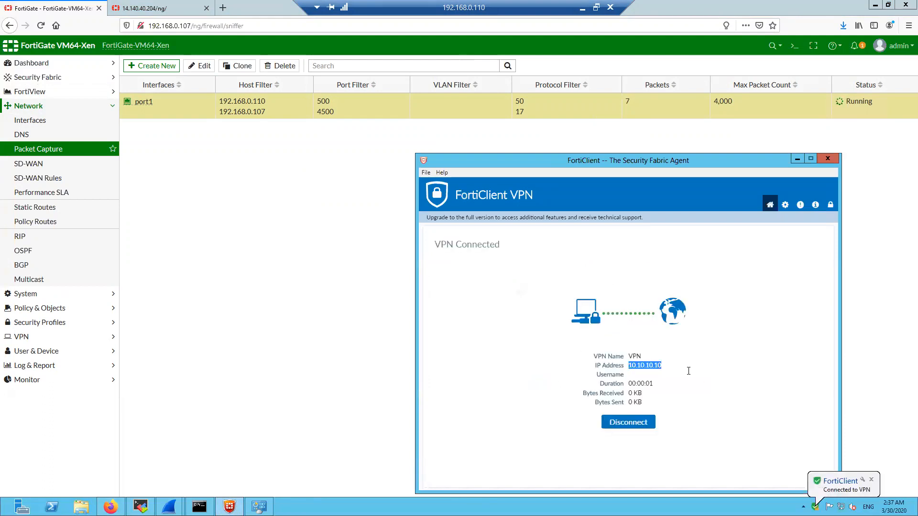
pyautogui.moveTo(629, 366); pyautogui.dragTo(670, 374)
pyautogui.click(472, 421)
pyautogui.click(200, 507)
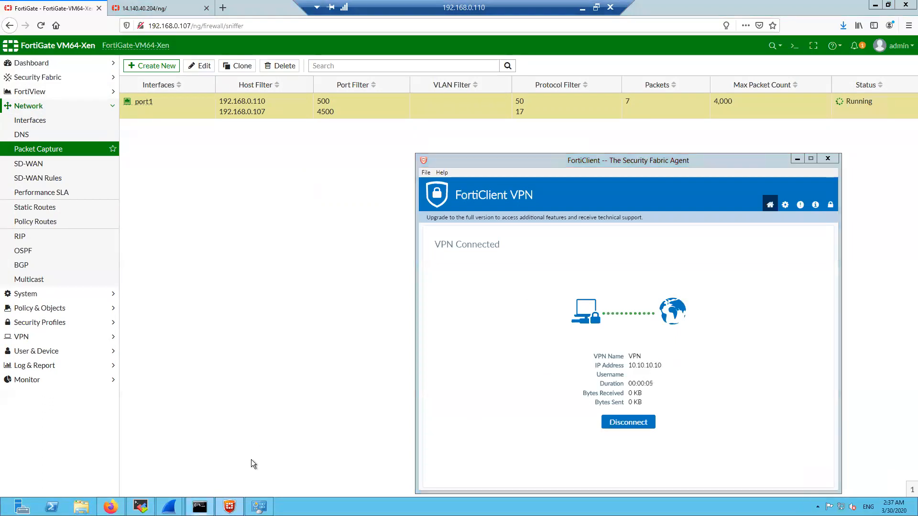
# Run the continuous ping 14.140.40.204 -S 10.10.10.10 -t, stop it, and rerun it
pyautogui.press('Up')
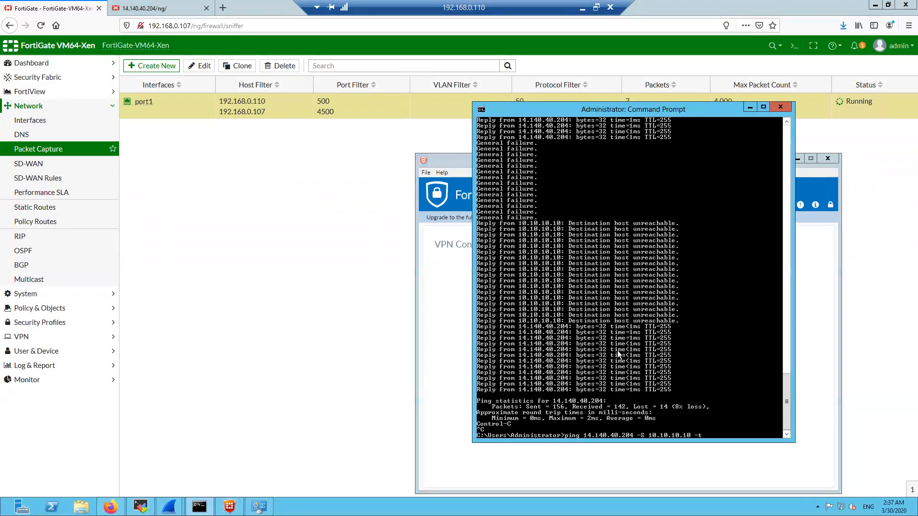
pyautogui.press('Return')
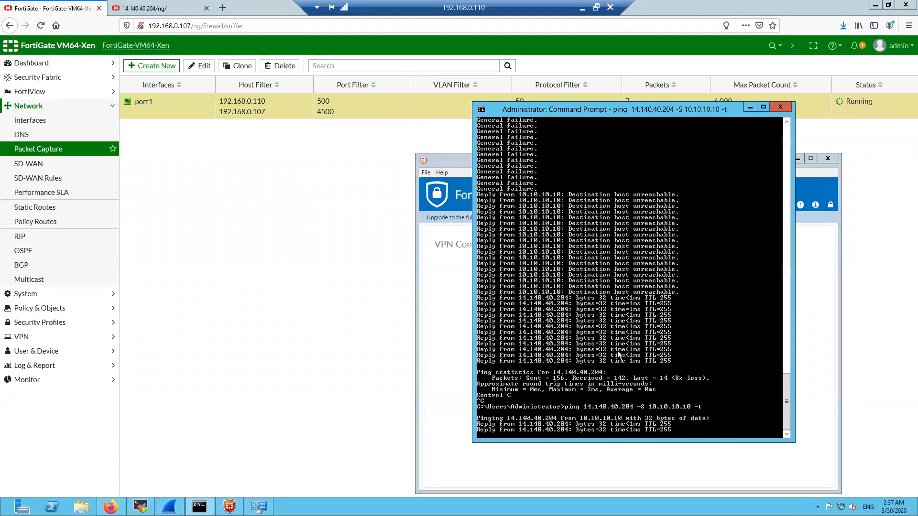
pyautogui.hotkey('ctrl', 'c')
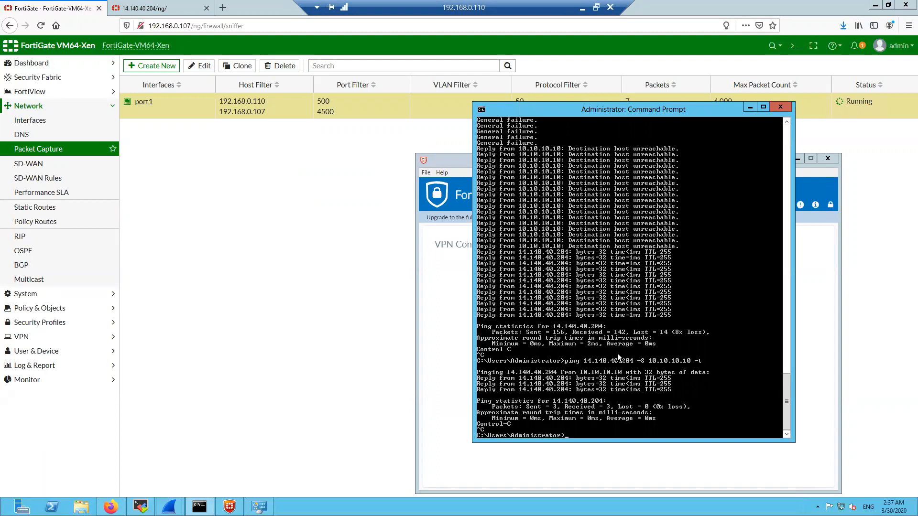
pyautogui.press('Up')
pyautogui.press('Return')
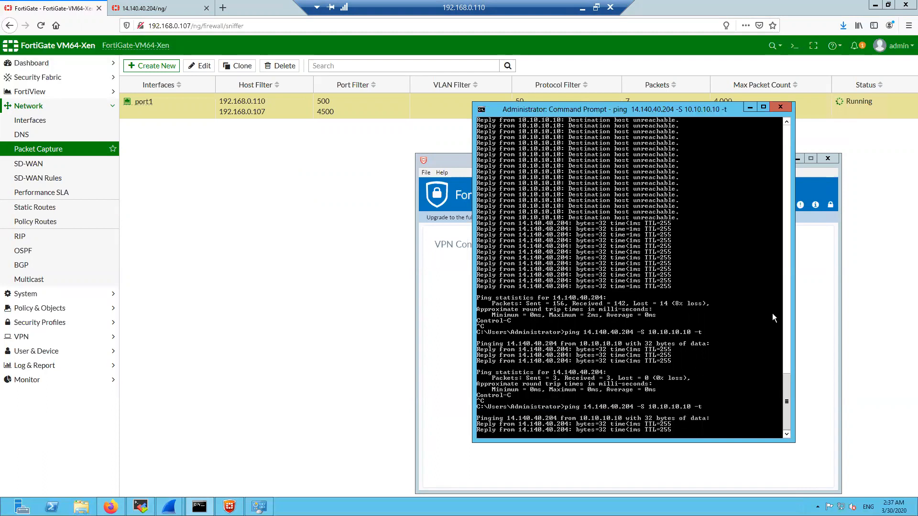
# Disconnect FortiClient VPN mid-ping, minimise both windows, and bring up the port1 capture's actions
pyautogui.moveTo(617, 109); pyautogui.dragTo(238, 76)
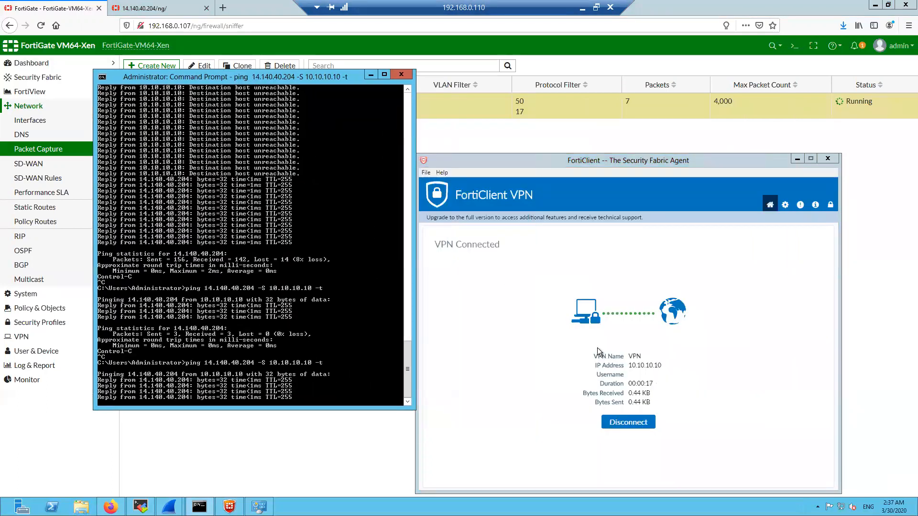
pyautogui.click(597, 160)
pyautogui.moveTo(622, 161); pyautogui.dragTo(665, 127)
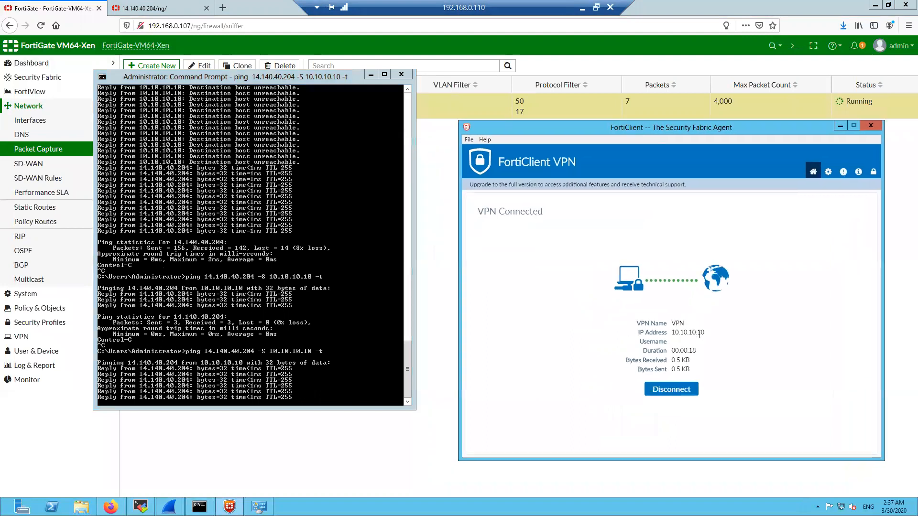
pyautogui.click(672, 389)
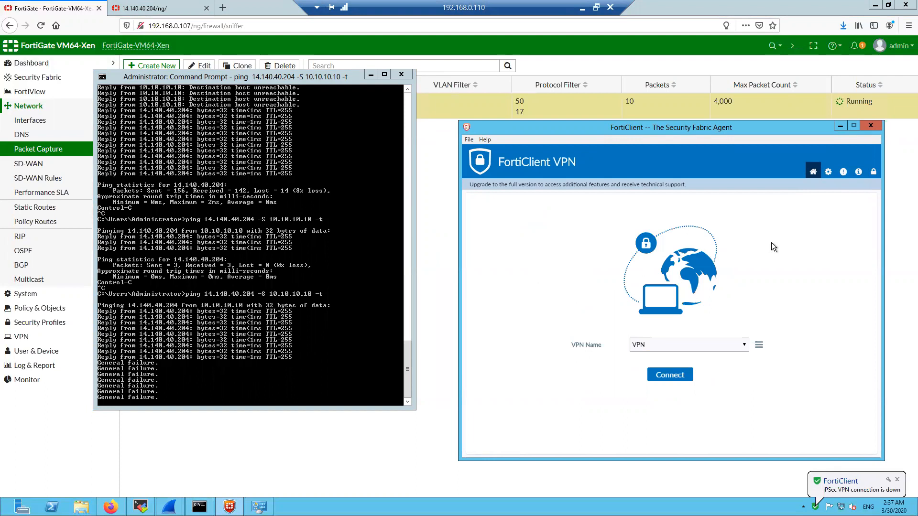
pyautogui.click(841, 126)
pyautogui.moveTo(354, 76); pyautogui.dragTo(537, 116)
pyautogui.click(554, 116)
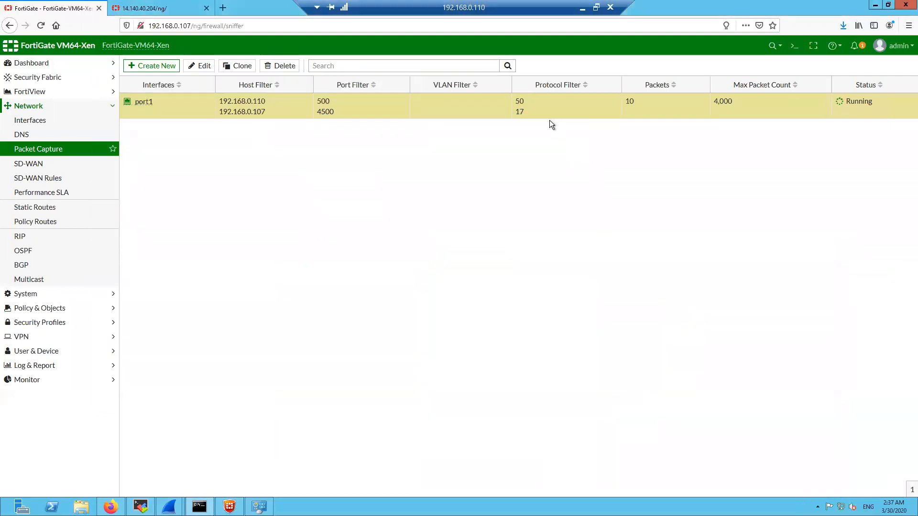
pyautogui.rightClick(411, 113)
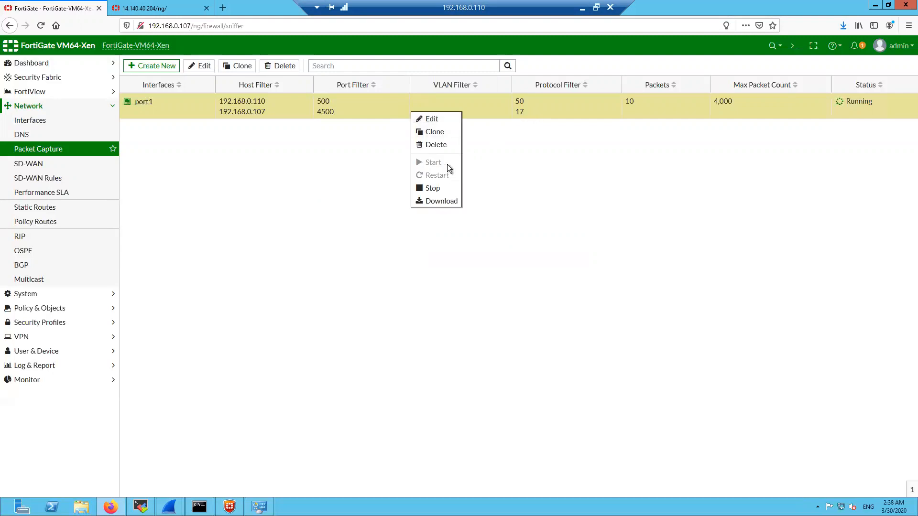
# Download the 10-packet port1 capture, review it in Wireshark, then close Wireshark
pyautogui.click(454, 203)
pyautogui.click(490, 300)
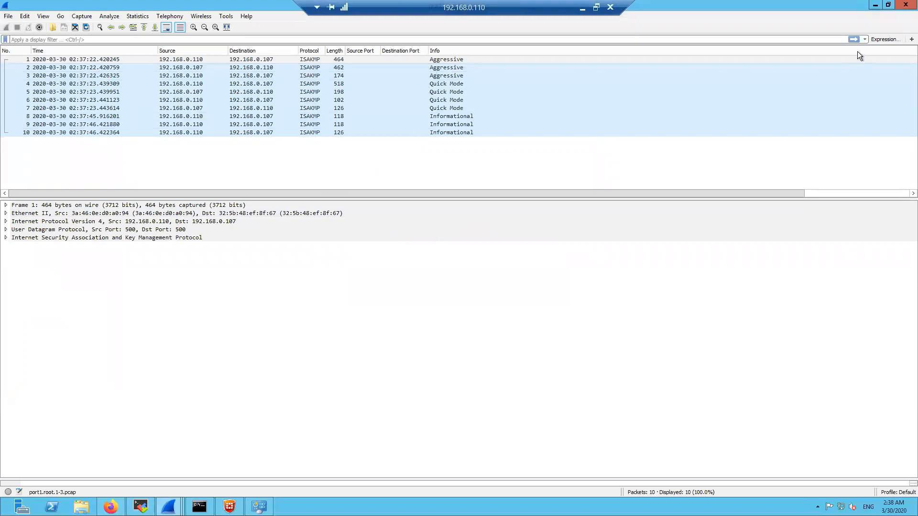
pyautogui.click(902, 8)
# Edit the port1 capture filter to clear the 500,4500 Port(s) value, keeping protocols 50,17
pyautogui.rightClick(431, 112)
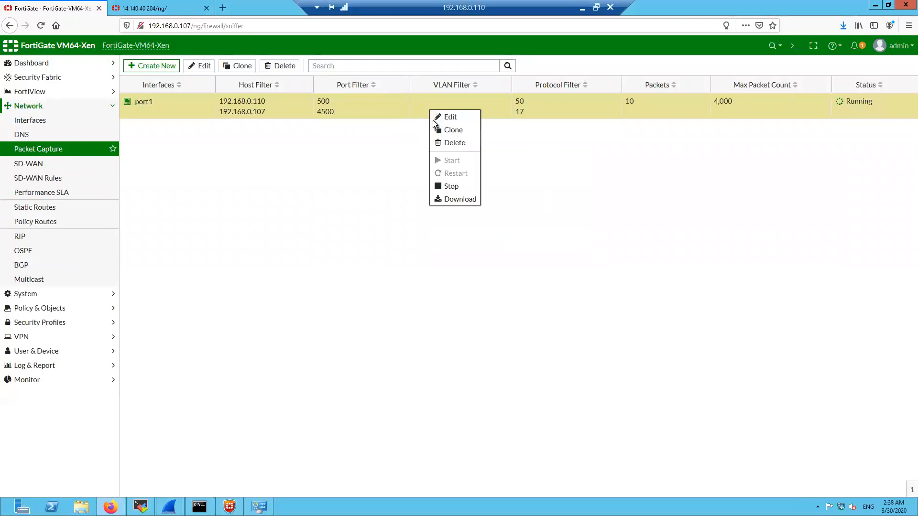
pyautogui.click(454, 117)
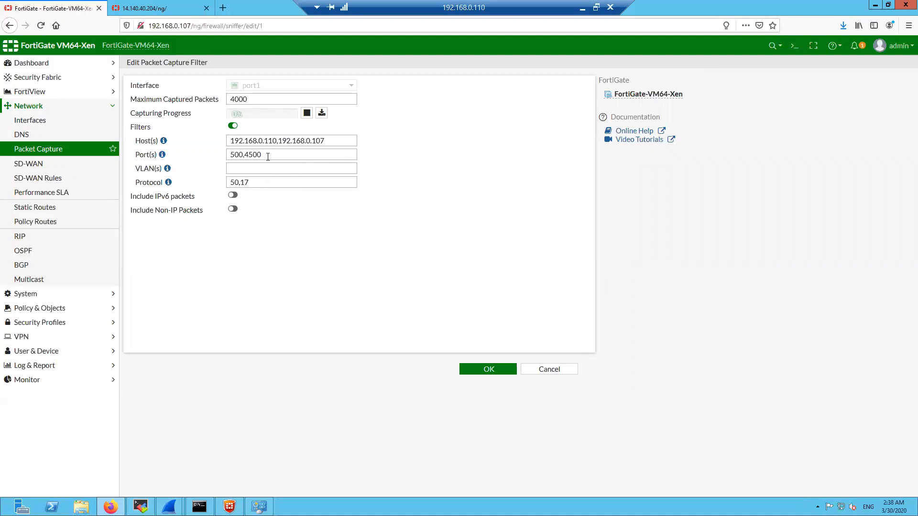
pyautogui.moveTo(263, 155); pyautogui.dragTo(216, 151)
pyautogui.press('BackSpace')
pyautogui.click(488, 370)
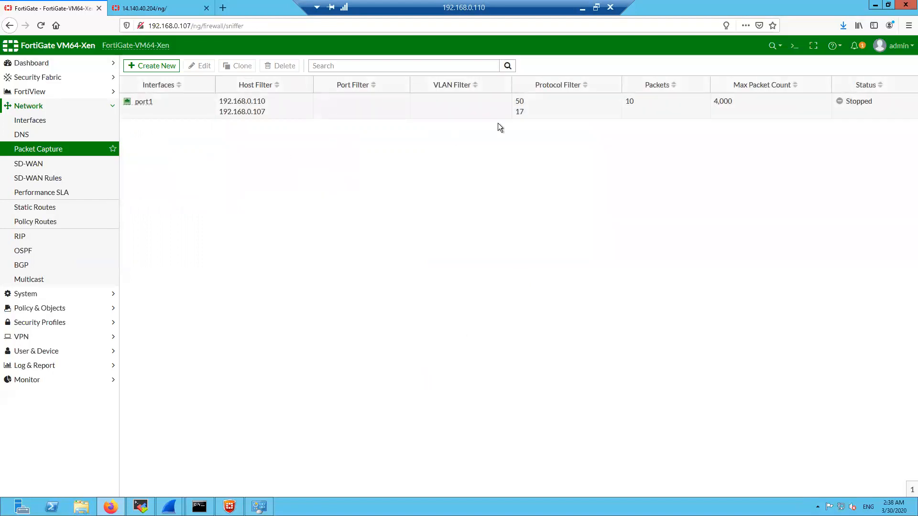
pyautogui.doubleClick(519, 102)
# Restart the port1 packet capture with the new port-free filter
pyautogui.click(344, 278)
pyautogui.rightClick(450, 117)
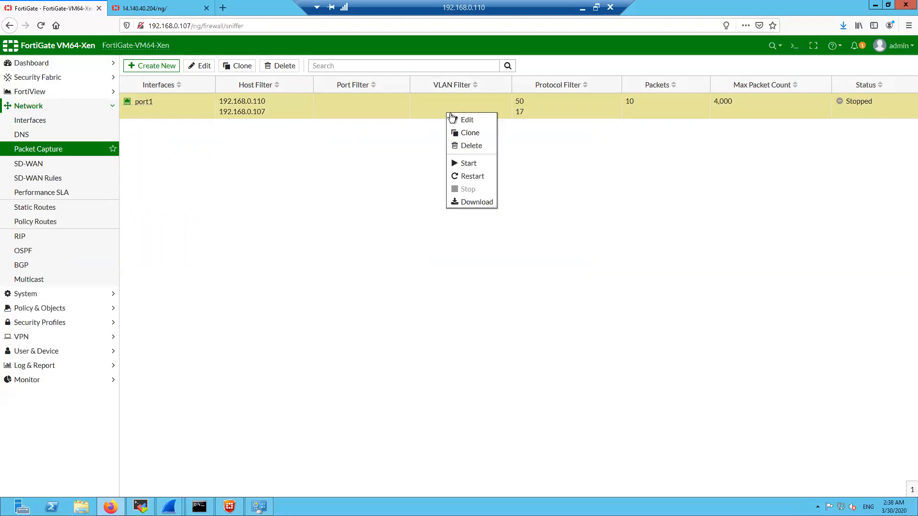
pyautogui.click(471, 177)
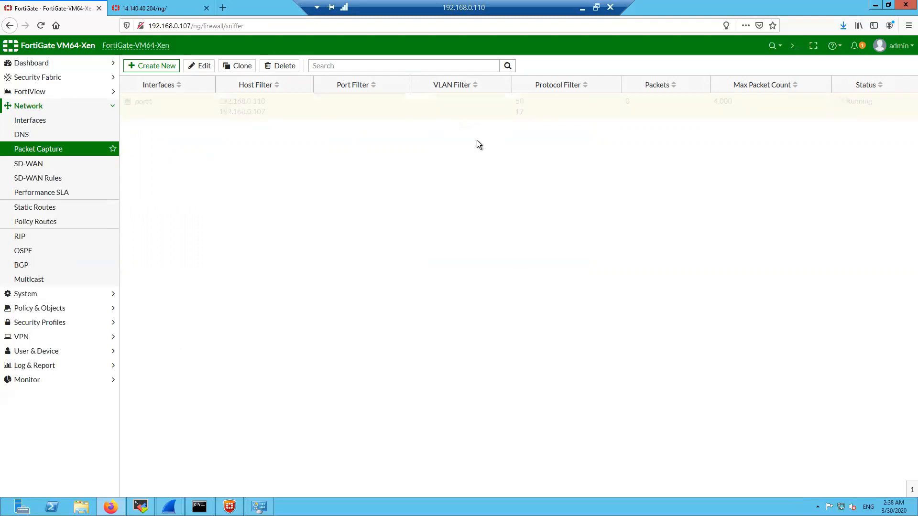
pyautogui.rightClick(468, 110)
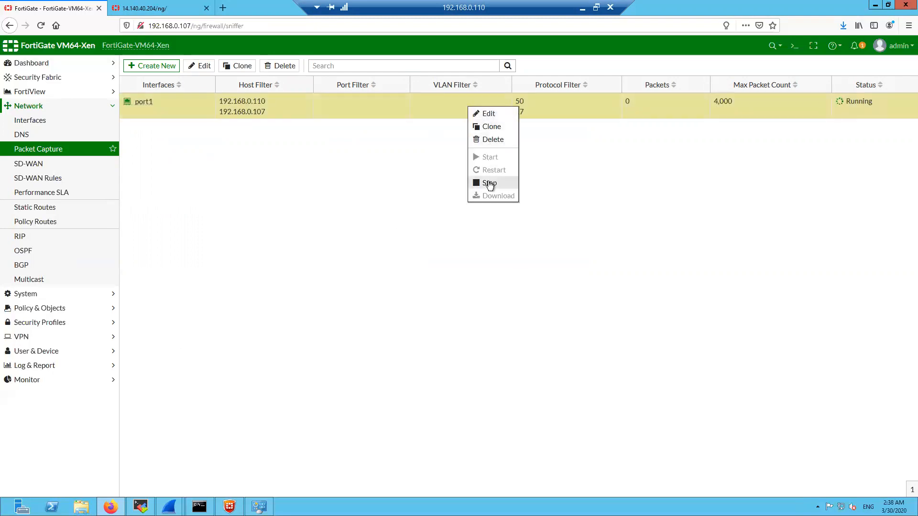
pyautogui.click(411, 161)
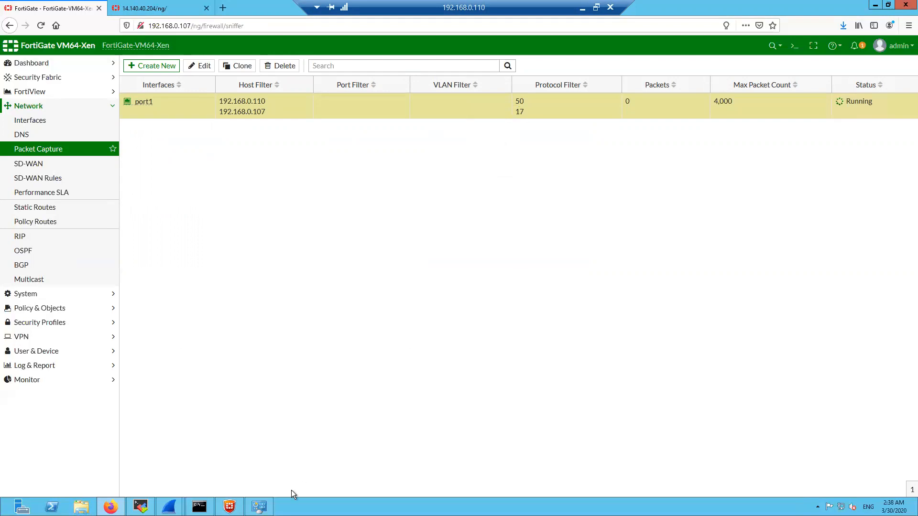
# Reconnect the FortiClient dial-up VPN while the Command Prompt ping runs
pyautogui.click(233, 505)
pyautogui.click(670, 375)
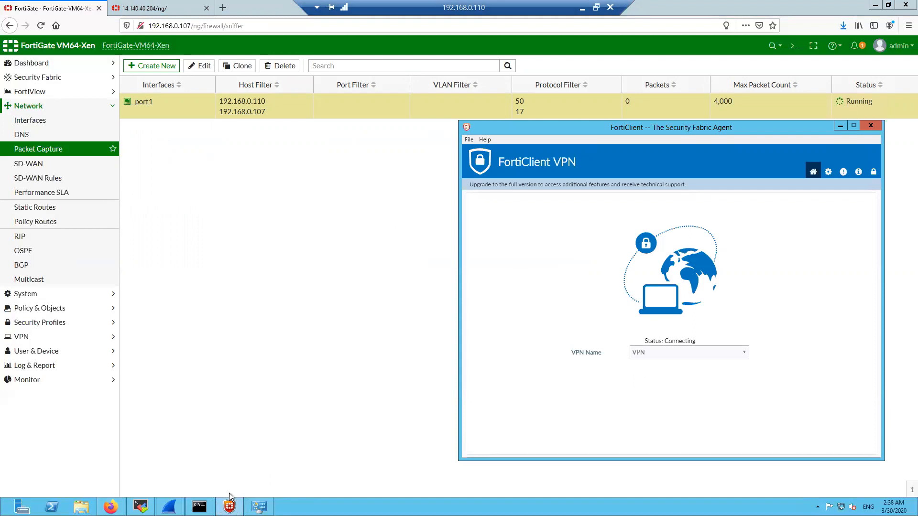
pyautogui.click(197, 511)
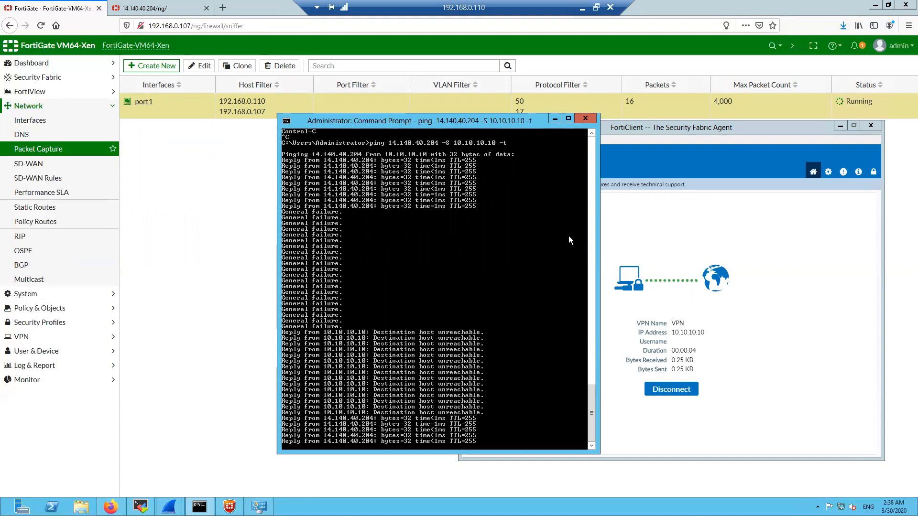
pyautogui.click(551, 119)
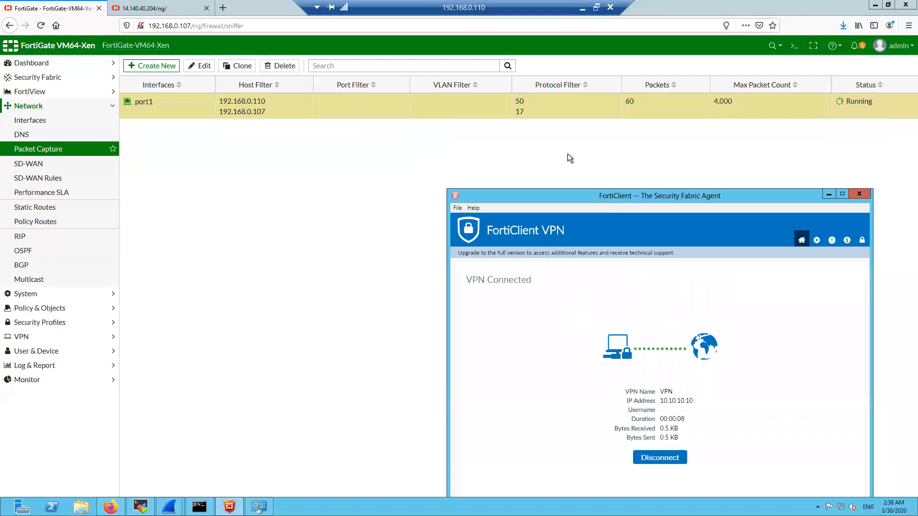
# Stop the port1 capture at 91 packets and reopen its options
pyautogui.rightClick(476, 106)
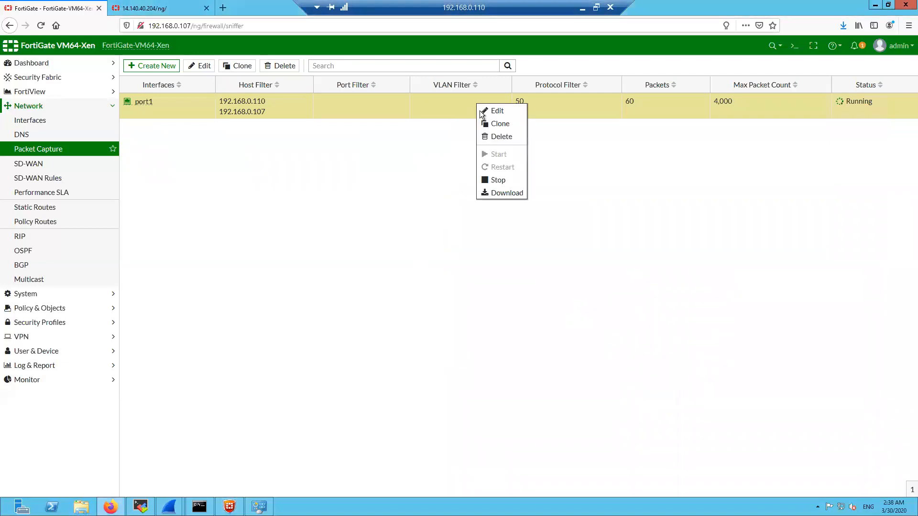
pyautogui.click(497, 181)
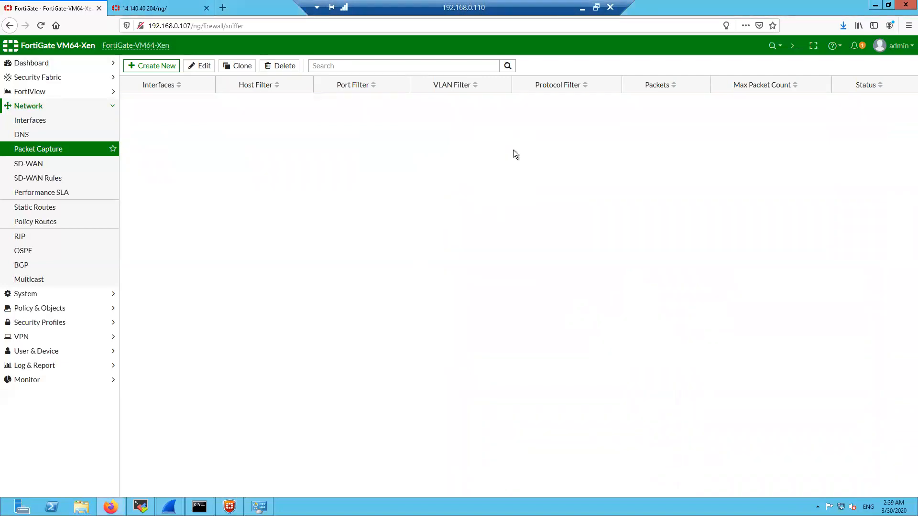
pyautogui.rightClick(471, 112)
# Open the 91-packet capture in Wireshark and check UDP port 500 on ISAKMP packets 1–4
pyautogui.click(488, 200)
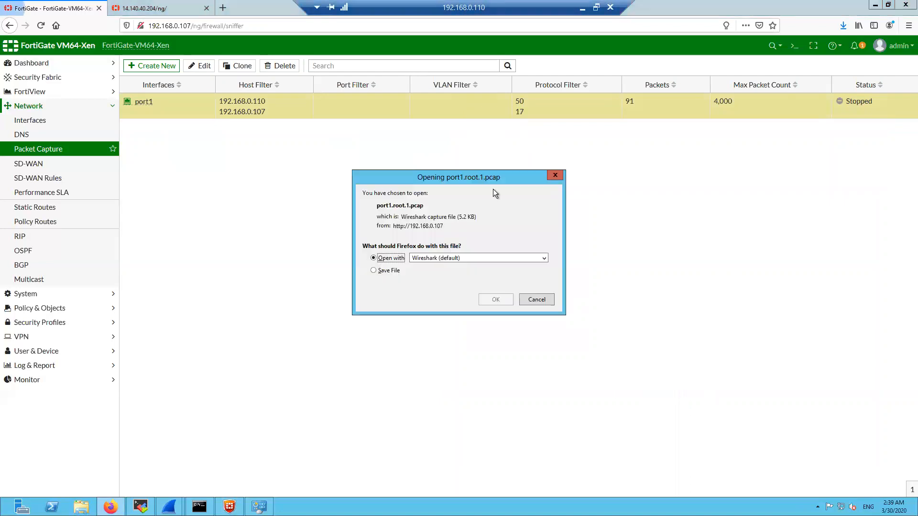
pyautogui.click(495, 300)
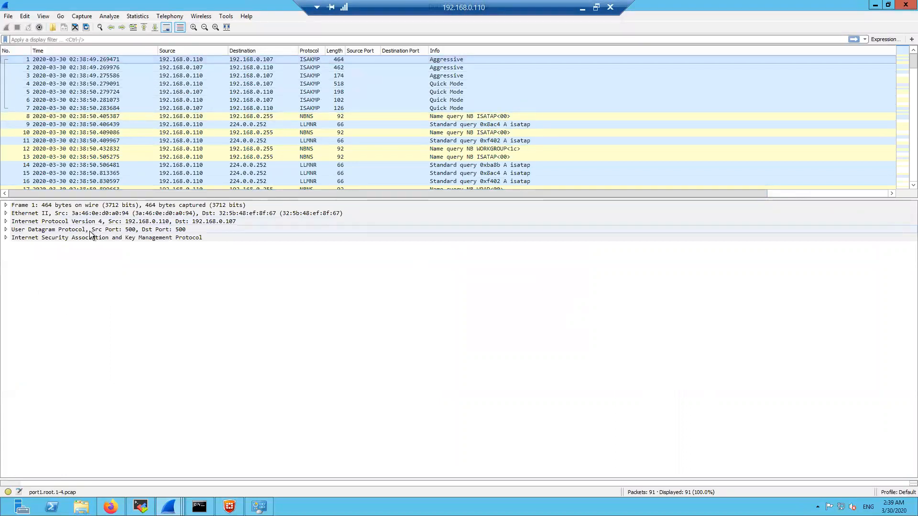
pyautogui.click(117, 232)
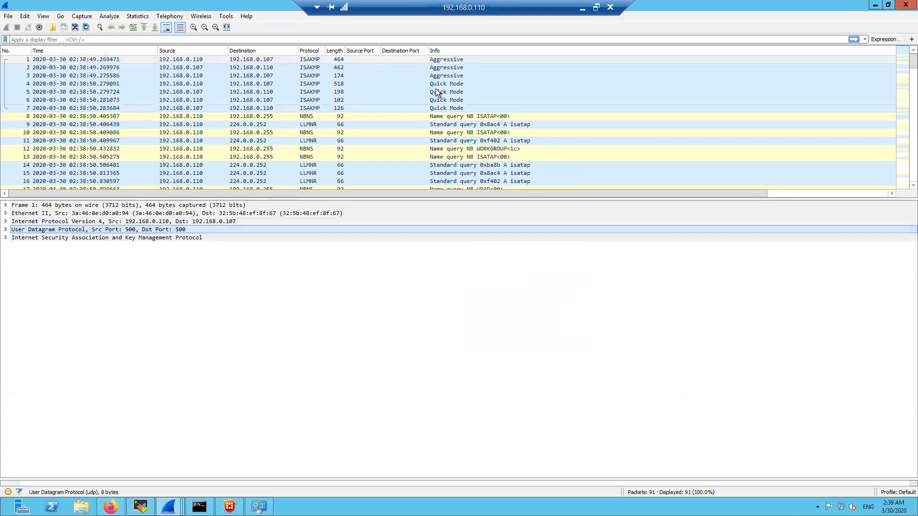
pyautogui.click(438, 68)
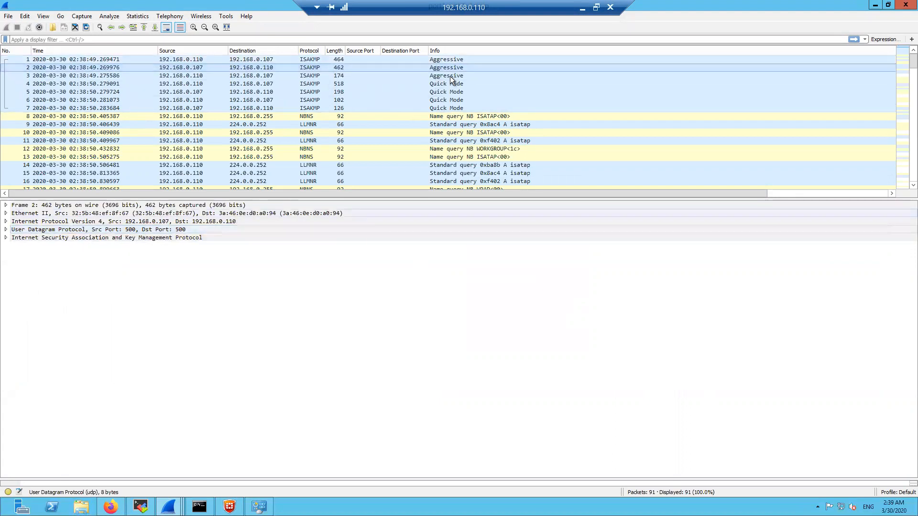
pyautogui.click(449, 76)
pyautogui.click(122, 233)
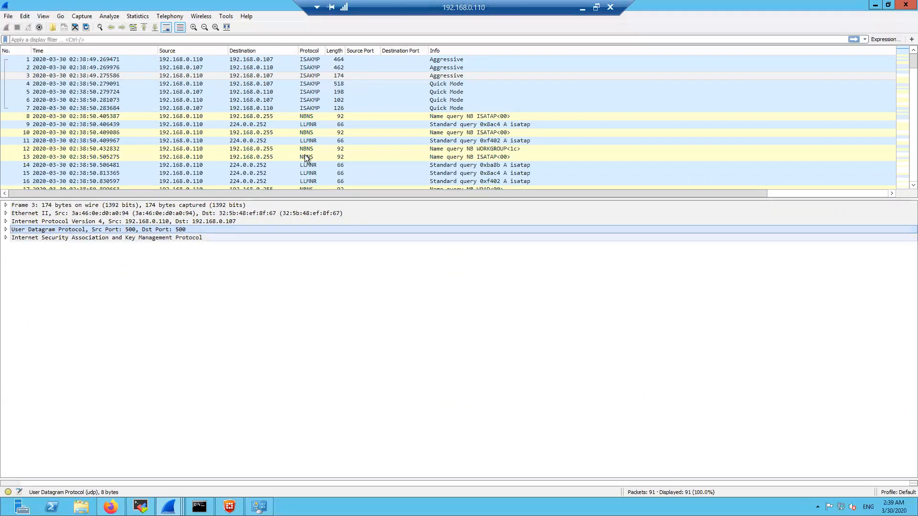
pyautogui.click(449, 85)
pyautogui.click(114, 228)
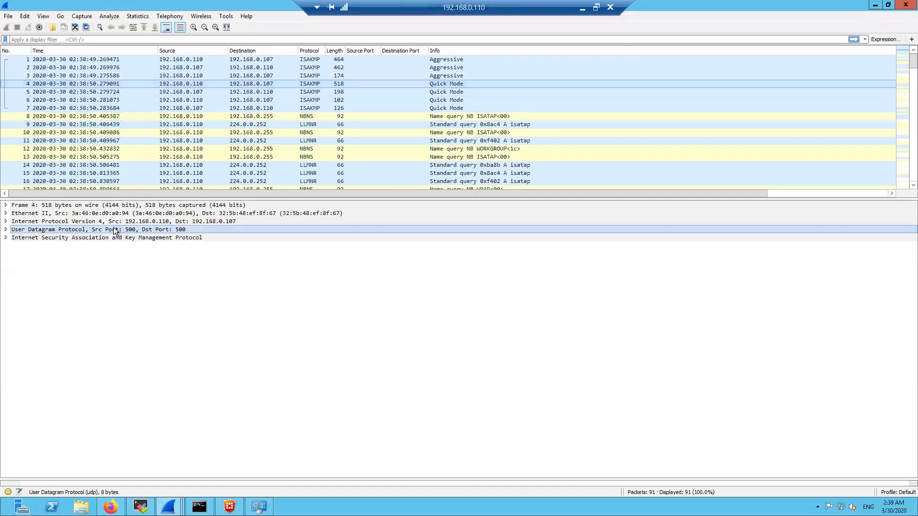
# Apply the 'esp' display filter, leaving 24 plain ESP packets starting at frame 20
pyautogui.click(137, 39)
pyautogui.write('esp')
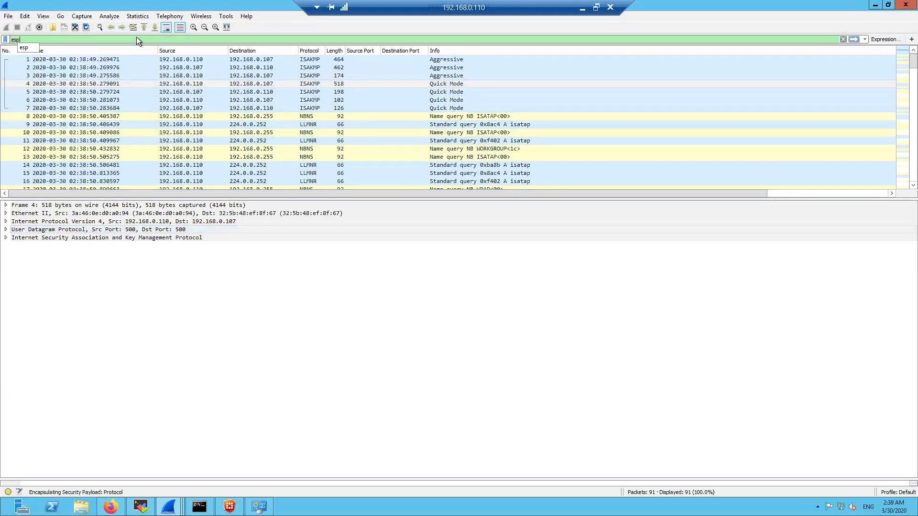
pyautogui.press('Return')
pyautogui.click(222, 60)
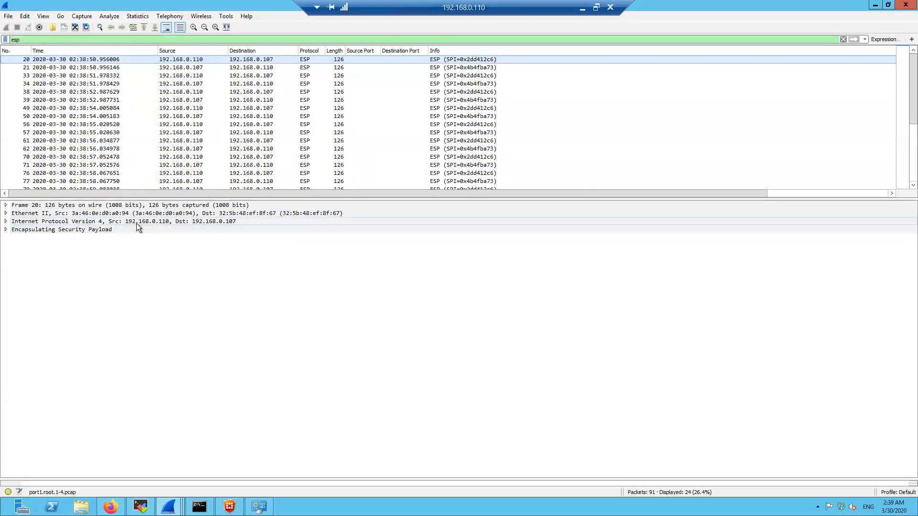
# Review frames 2–12 of port1.root.1-2.pcap for UDP 4500 encapsulated ESP, then return to FortiGate
pyautogui.click(169, 507)
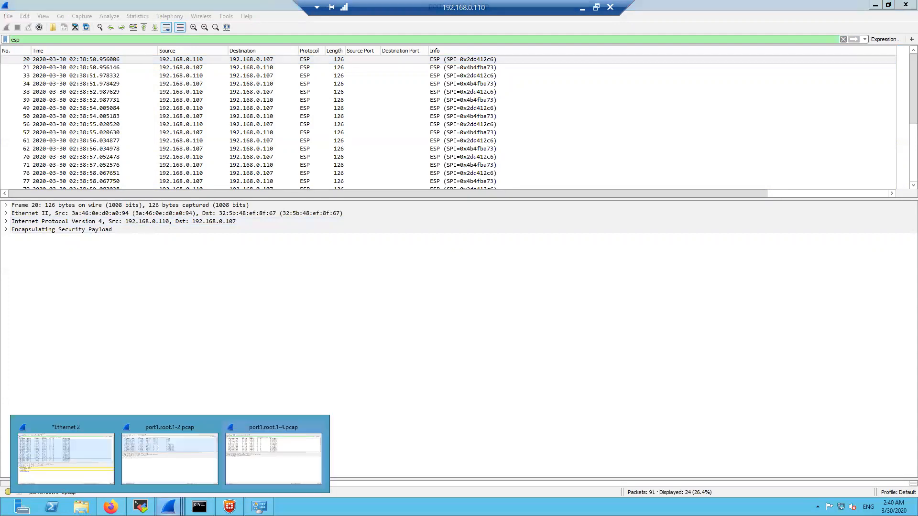
pyautogui.click(191, 451)
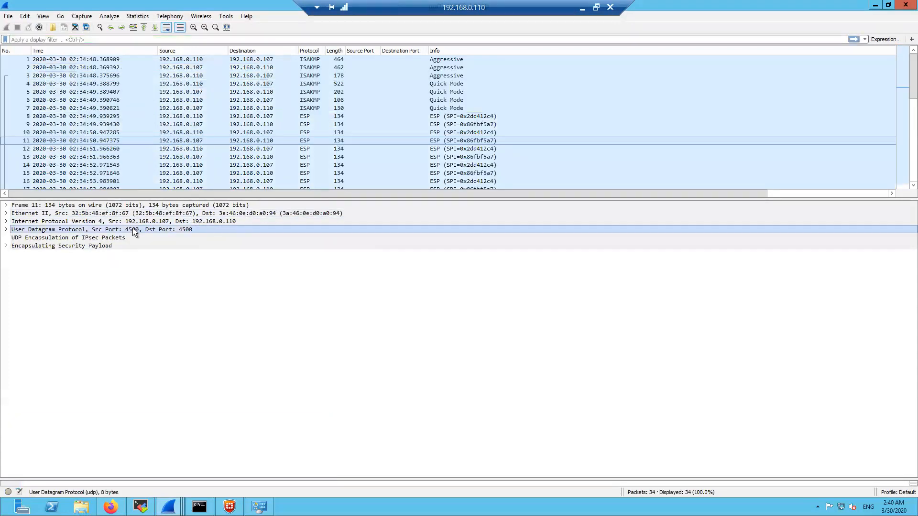
pyautogui.click(216, 68)
pyautogui.click(209, 108)
pyautogui.click(203, 126)
pyautogui.click(207, 144)
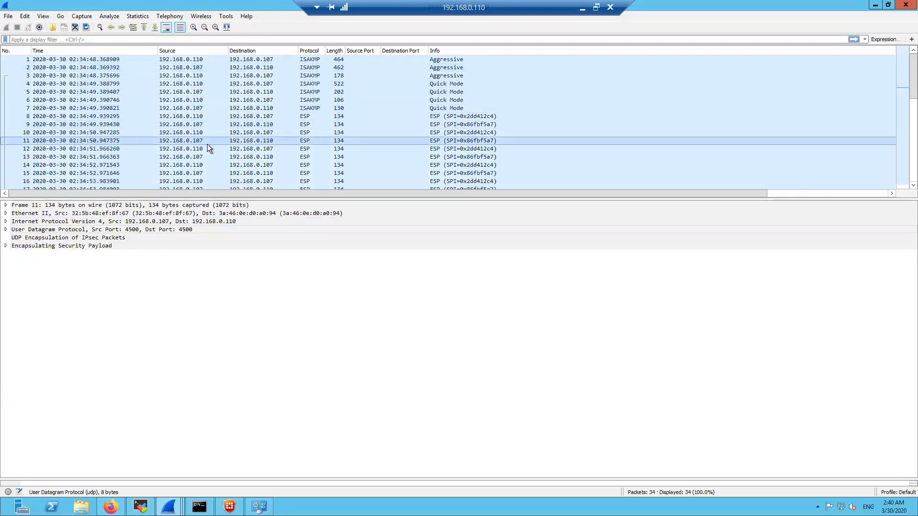
pyautogui.click(202, 150)
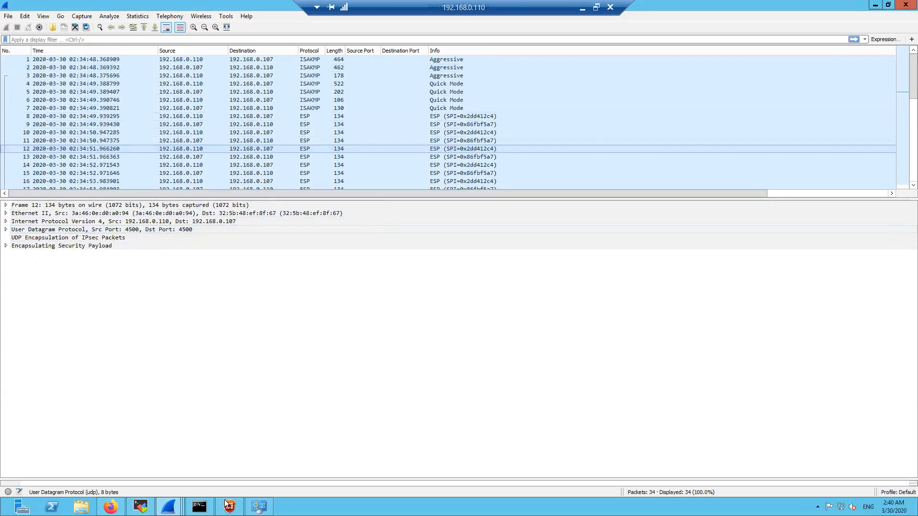
pyautogui.click(110, 507)
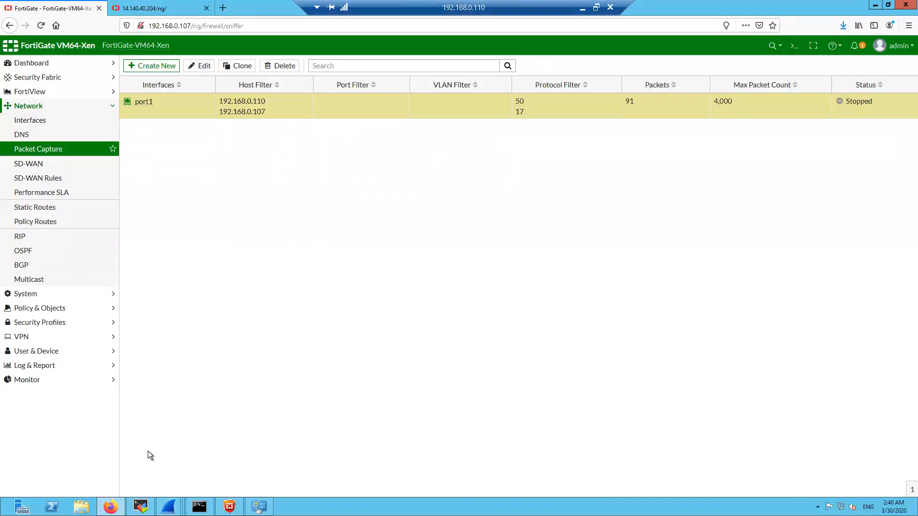
# Check the VPN client's assigned IP address in FortiClient
pyautogui.click(229, 507)
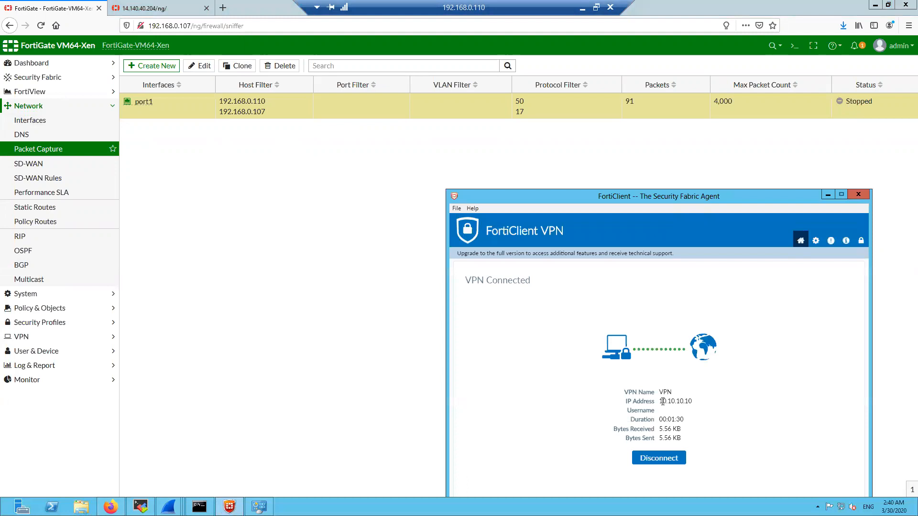
pyautogui.moveTo(660, 402); pyautogui.dragTo(693, 403)
pyautogui.moveTo(650, 193); pyautogui.dragTo(681, 145)
pyautogui.click(90, 111)
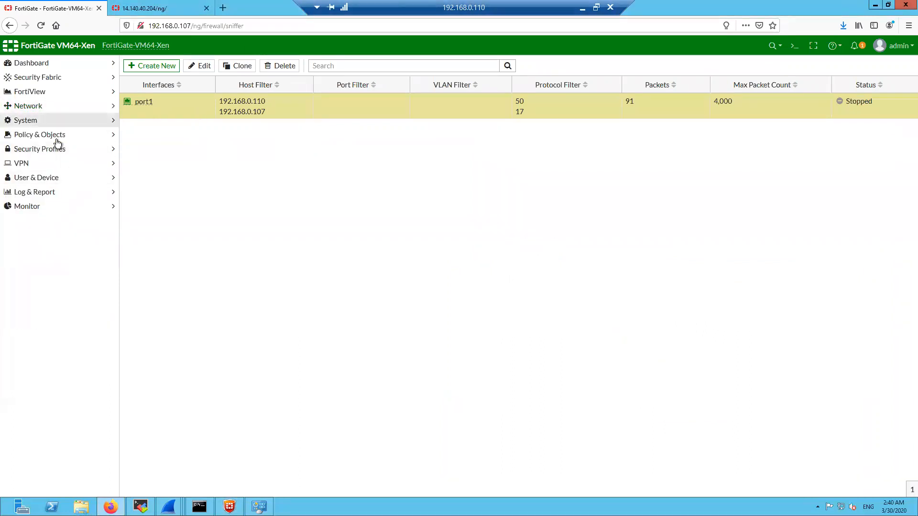
# In Routing Monitor, highlight the static 10.10.10.10/32 route via VPN, then open Local Area Connection status
pyautogui.click(45, 207)
pyautogui.click(61, 223)
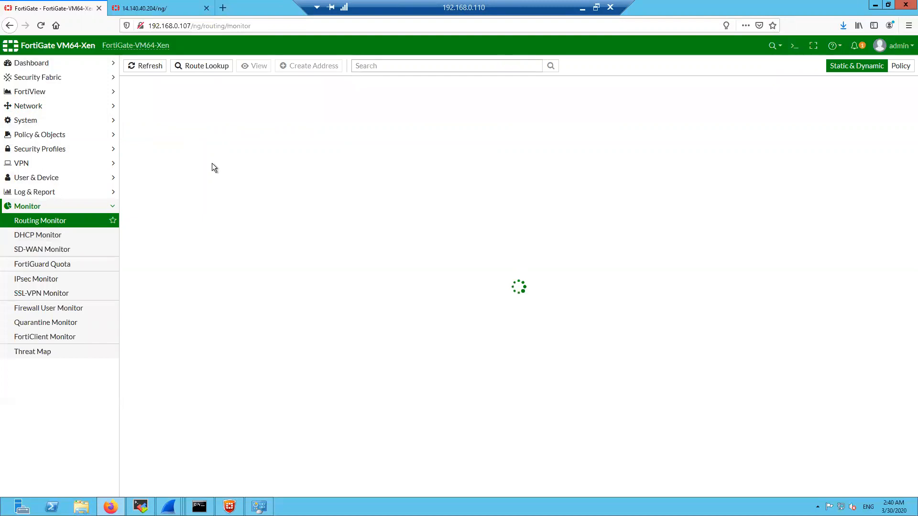
pyautogui.moveTo(268, 121); pyautogui.dragTo(446, 131)
pyautogui.doubleClick(618, 117)
pyautogui.moveTo(488, 117); pyautogui.dragTo(430, 116)
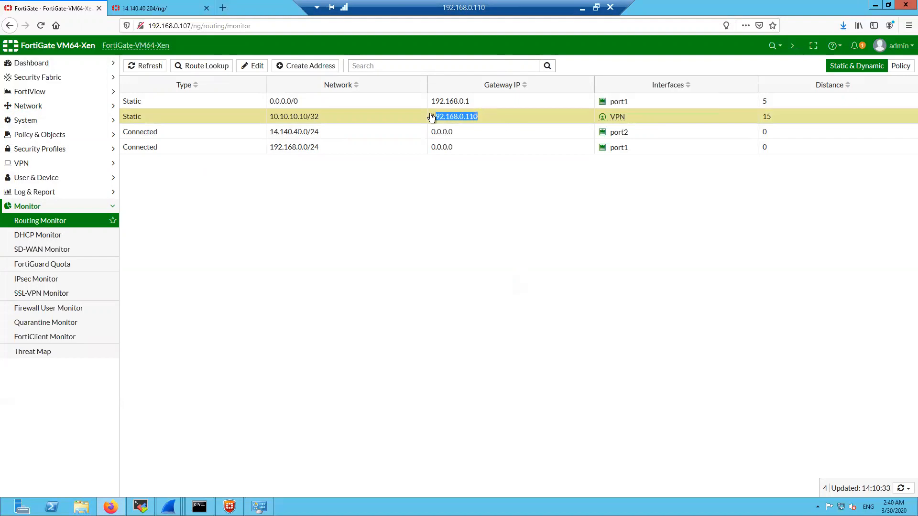
pyautogui.moveTo(643, 123); pyautogui.dragTo(597, 124)
pyautogui.moveTo(144, 123); pyautogui.dragTo(124, 123)
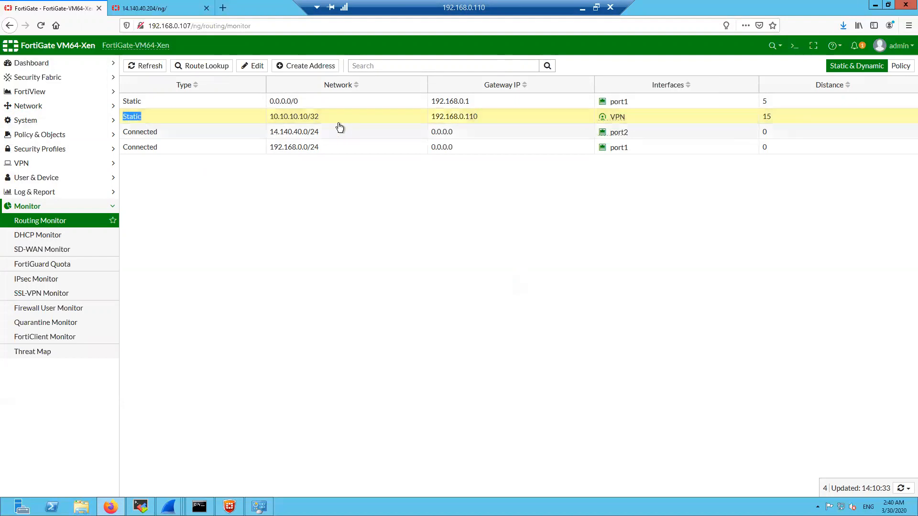
pyautogui.moveTo(319, 118); pyautogui.dragTo(271, 120)
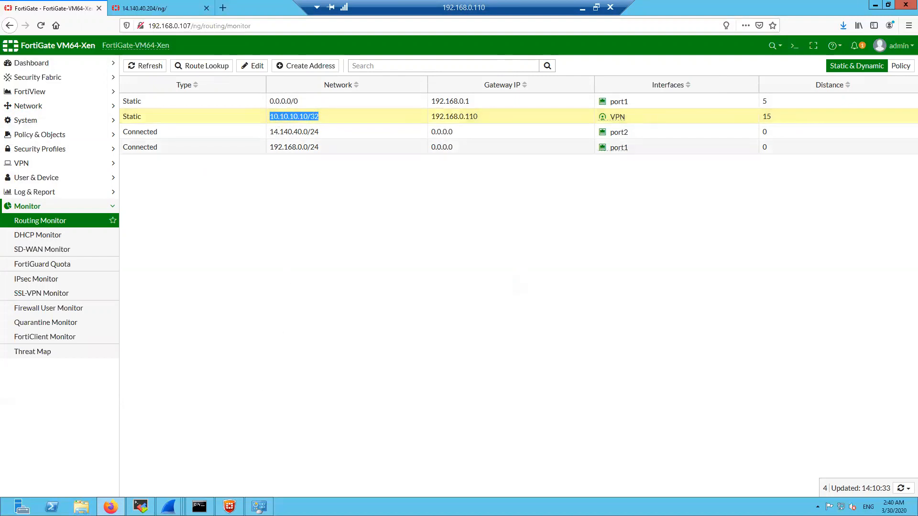
pyautogui.click(259, 507)
pyautogui.click(356, 150)
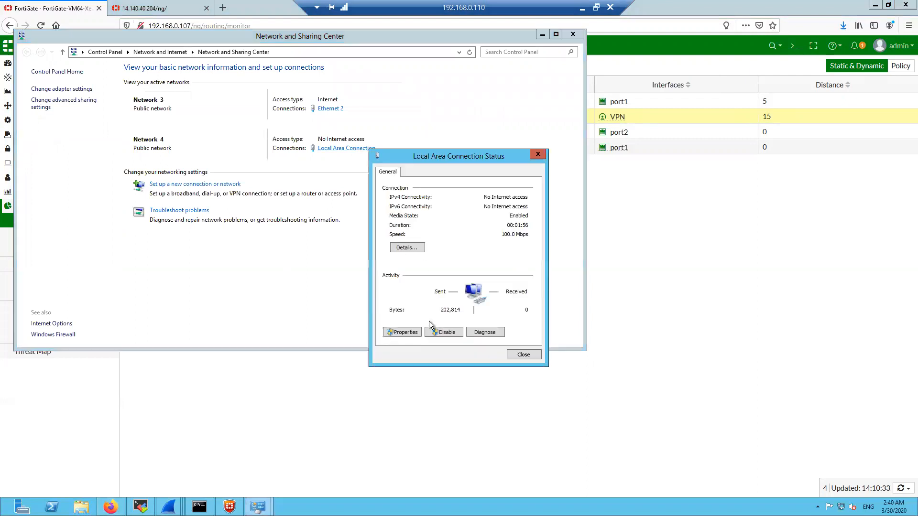
# View the adapter's IPv4 settings: address 10.10.10.10, gateway 10.10.10.11
pyautogui.click(409, 330)
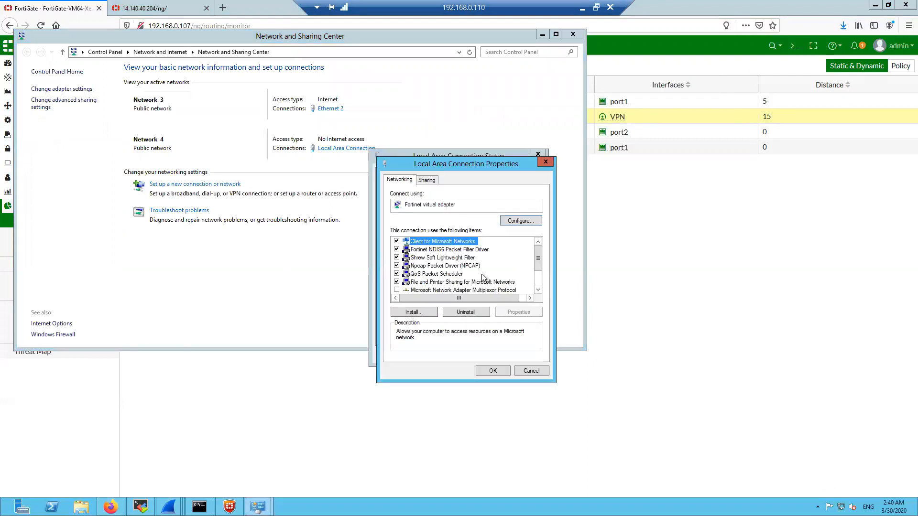
pyautogui.scroll(-1, 483, 275)
pyautogui.doubleClick(481, 288)
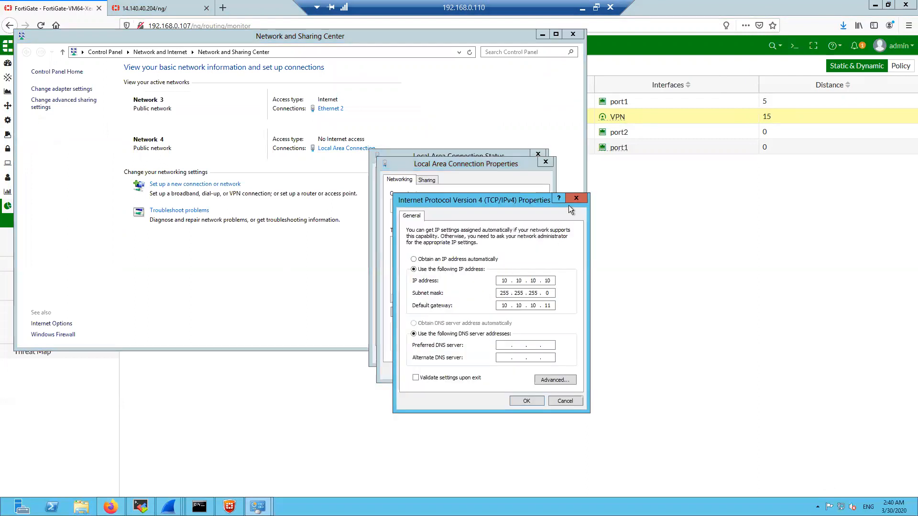
# Close the IPv4, properties and status dialogs and minimize Network and Sharing Center
pyautogui.click(575, 200)
pyautogui.click(545, 161)
pyautogui.click(538, 154)
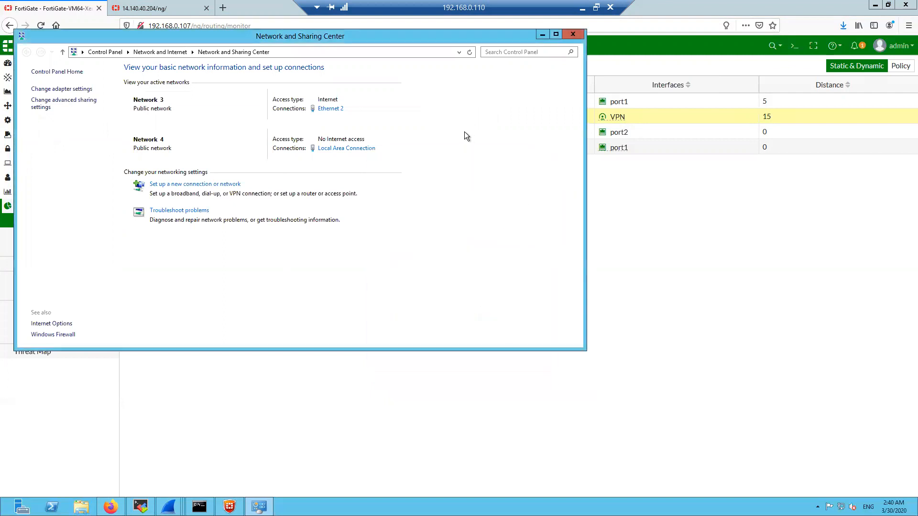
pyautogui.moveTo(504, 39); pyautogui.dragTo(716, 74)
pyautogui.click(750, 71)
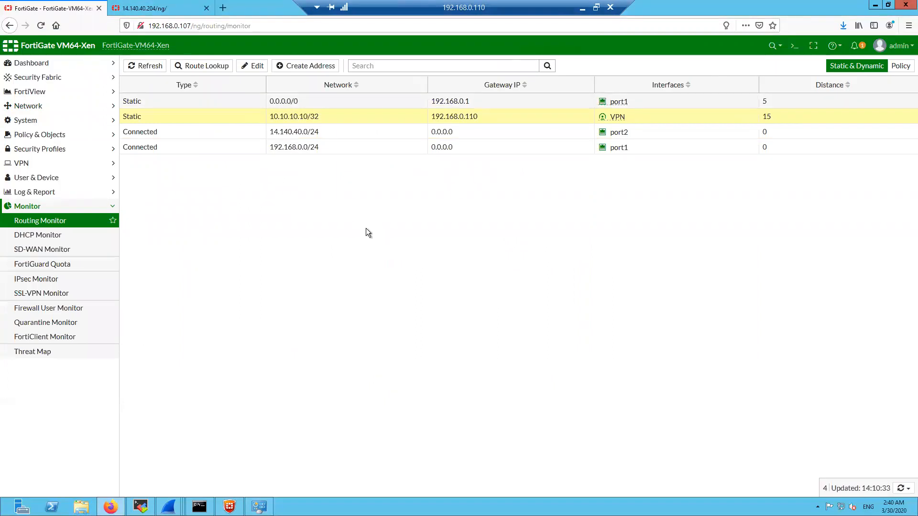